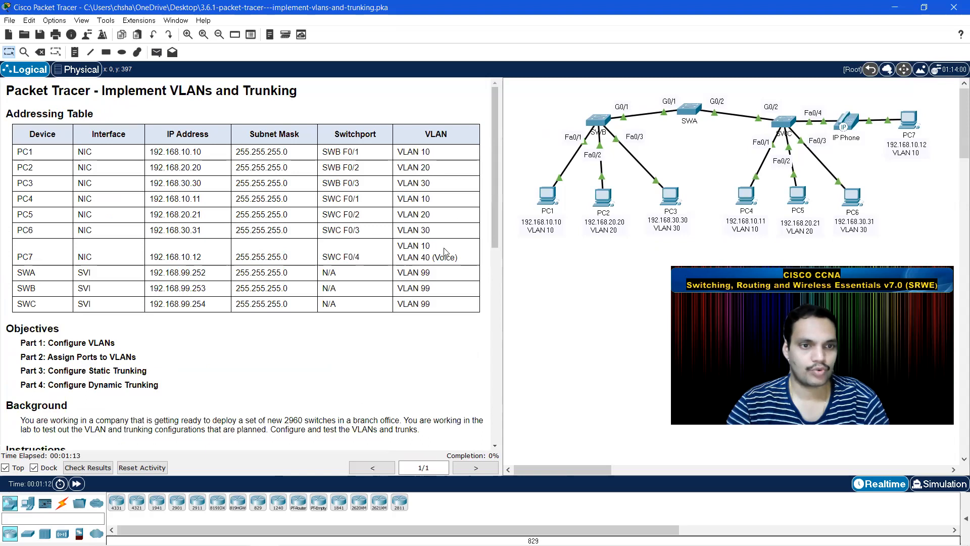
Review the Addressing Table, including the SWA, SWB and SWC management rows, the objectives and the Part 1 VLAN Table.
mouse_move(492, 212)
mouse_down()
mouse_move(490, 277)
mouse_move(493, 224)
mouse_up()
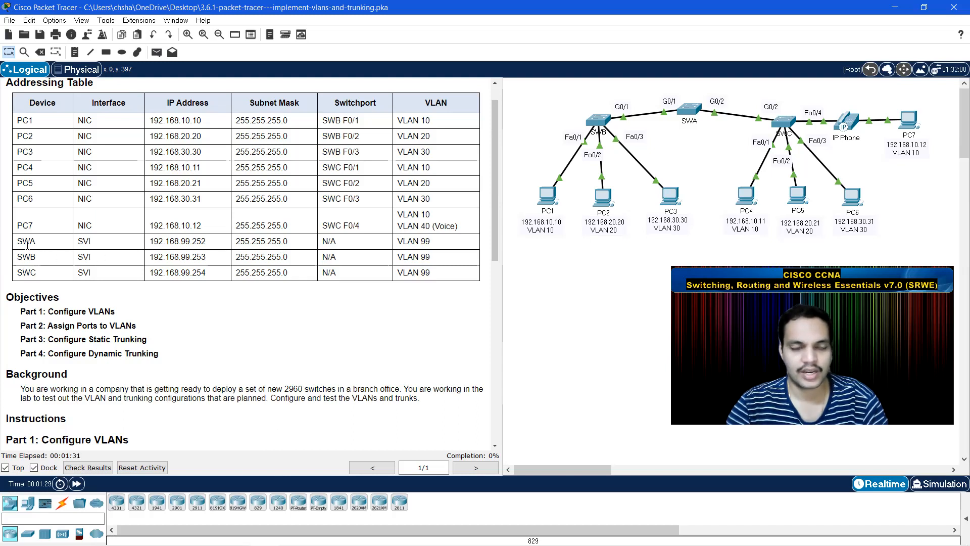
drag(29, 243, 135, 271)
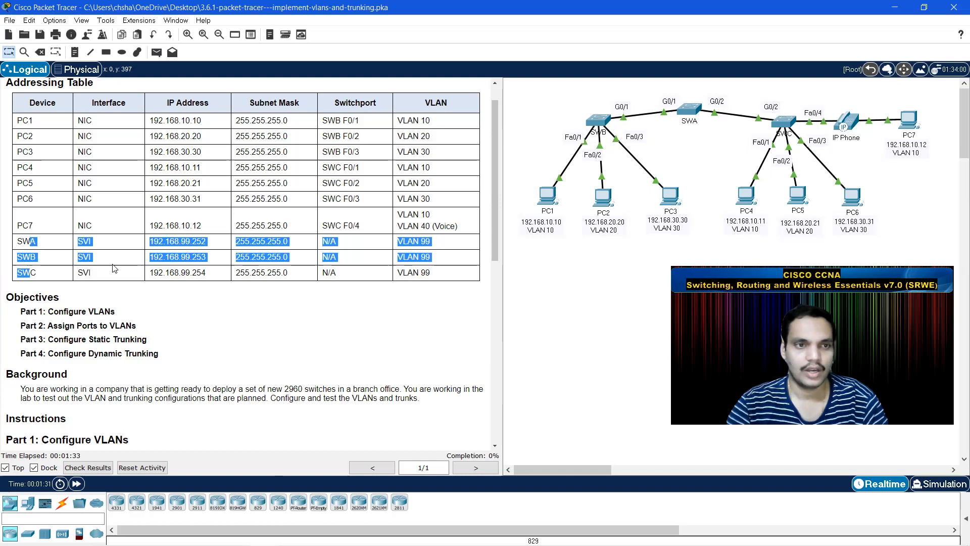
click(112, 286)
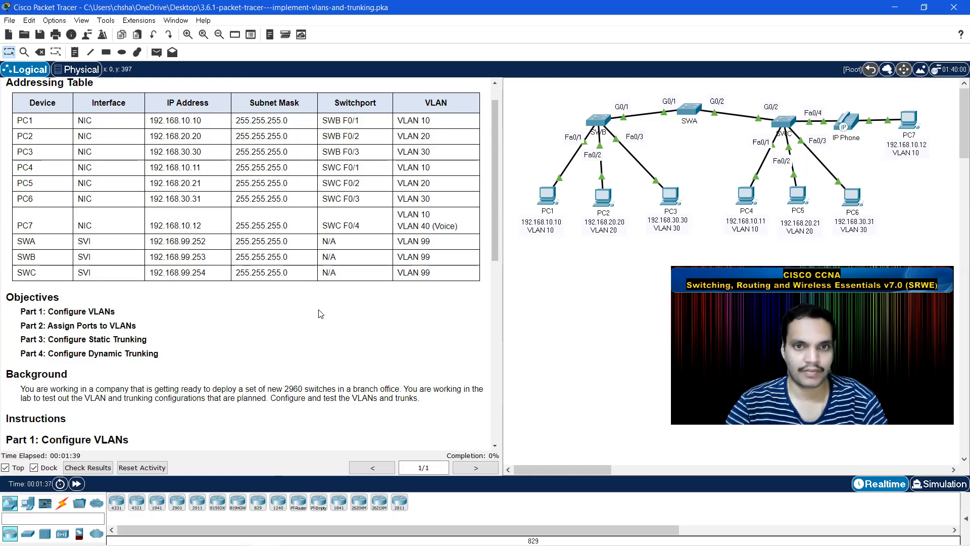
drag(402, 244, 437, 272)
click(338, 301)
scroll(310, 316, down, 2)
scroll(310, 316, down, 2)
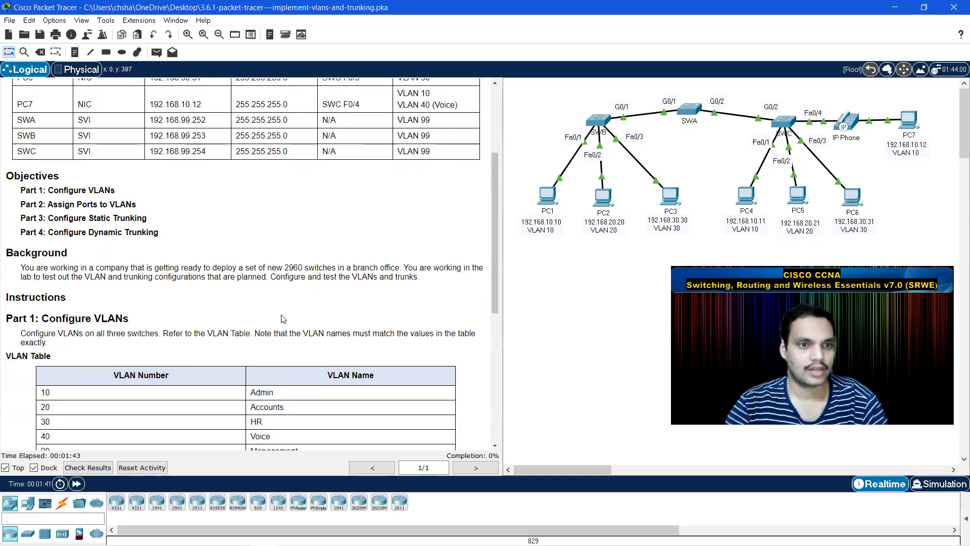
scroll(152, 323, down, 1)
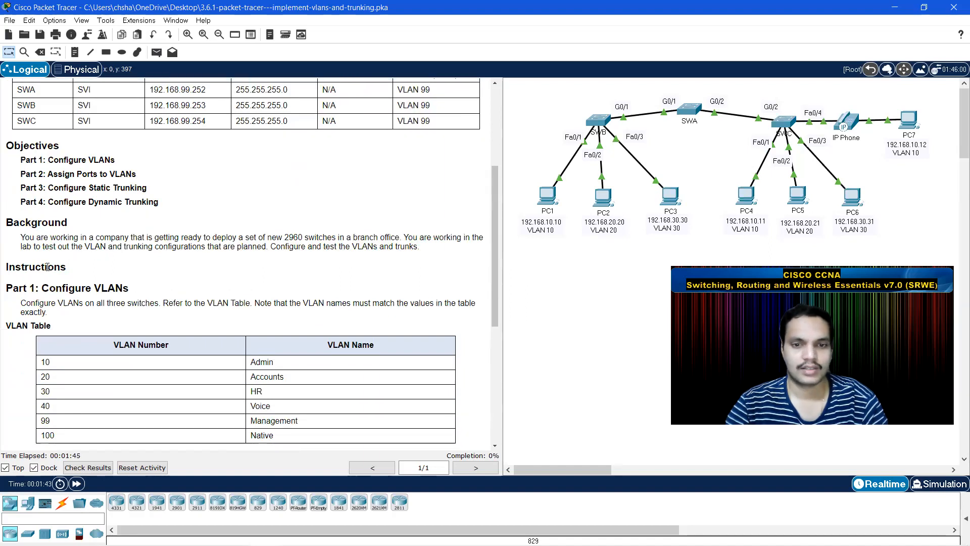
scroll(104, 318, down, 1)
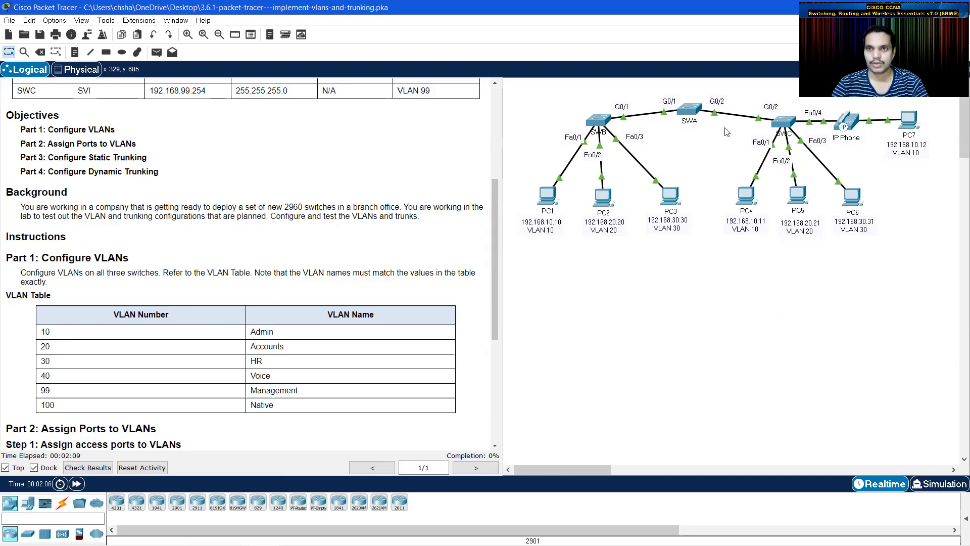
Open the SWA command line, enter global configuration mode, and place its window clear of the VLAN Table.
click(690, 115)
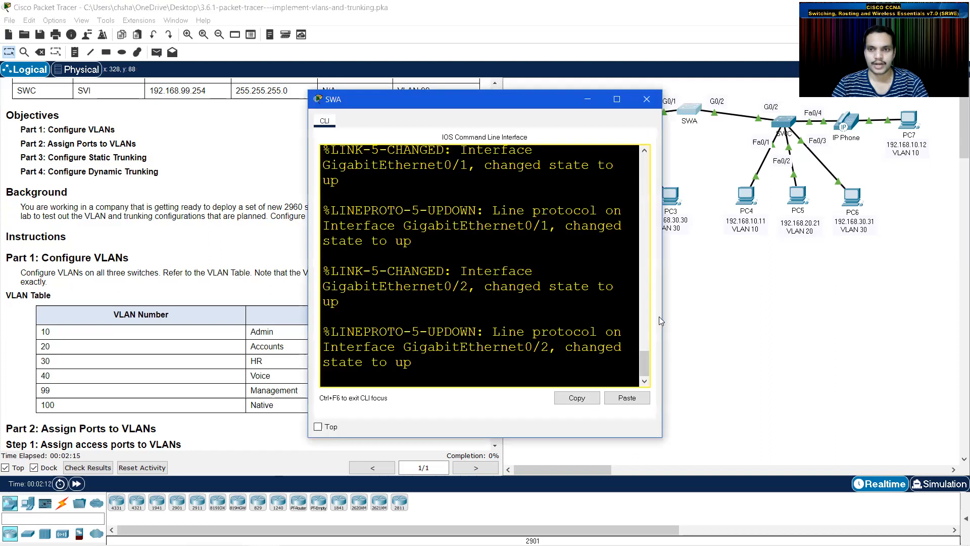
drag(661, 317, 802, 319)
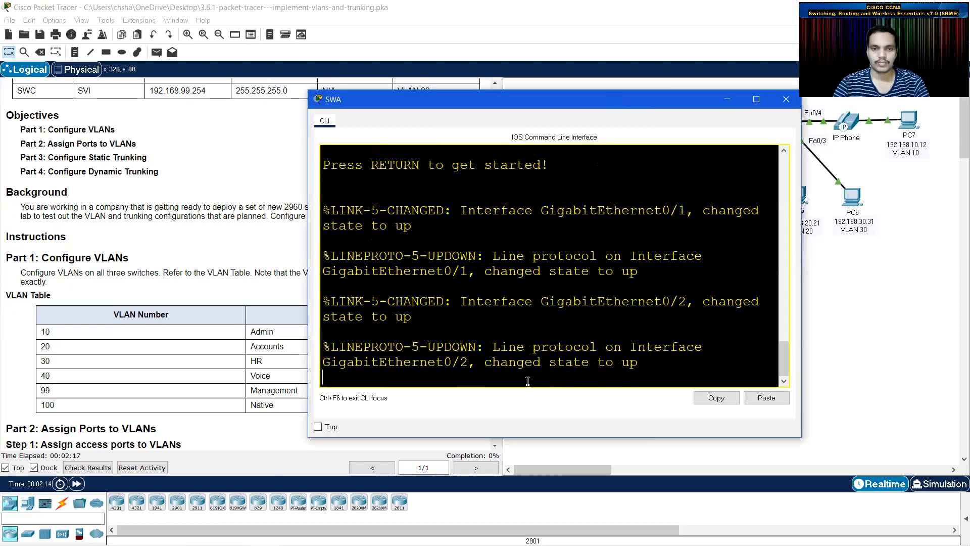
key(Return)
text(en)
key(Return)
text(conf t)
key(Return)
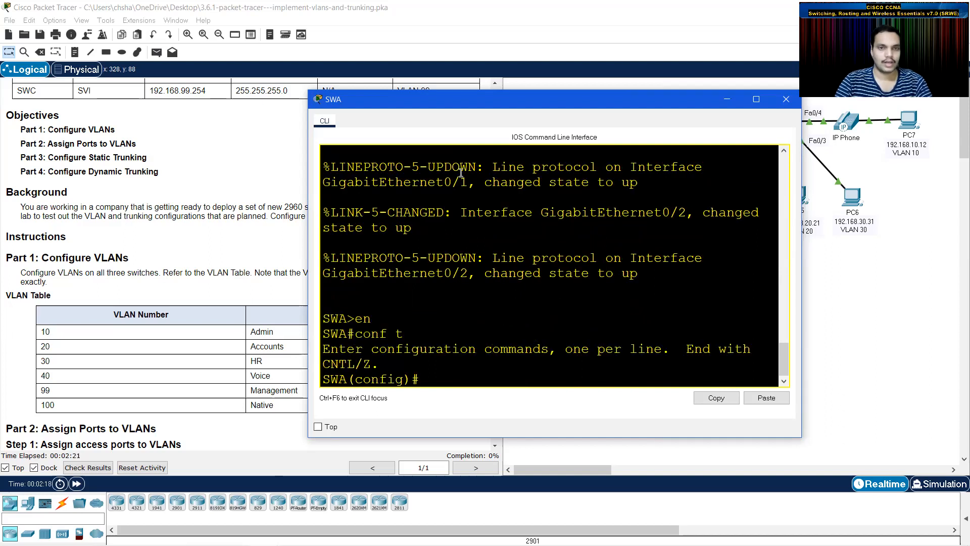
drag(475, 98, 648, 108)
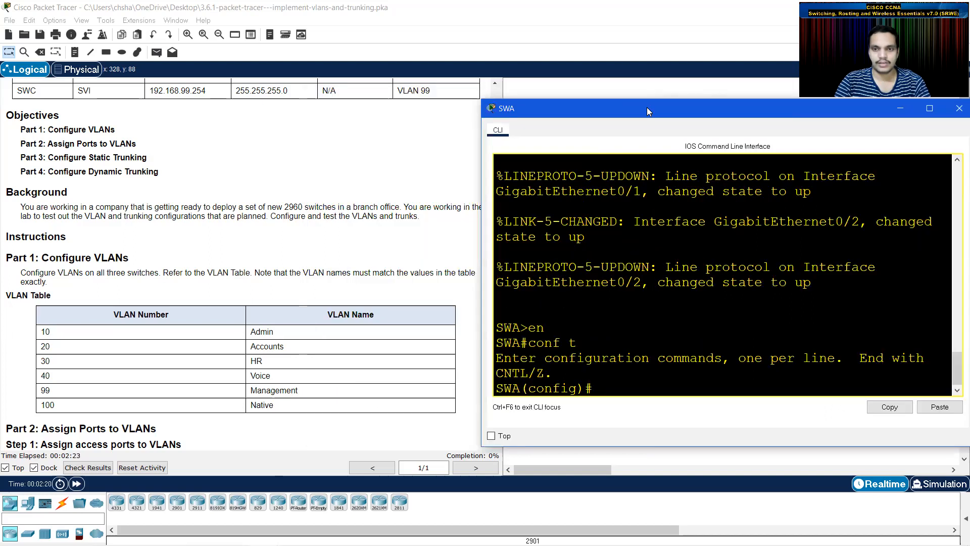
On SWA, create VLANs 10 Admin, 20 Accounts, 30 HR, 40 Voice, 99 Management and 100 Native.
text(vlan 10)
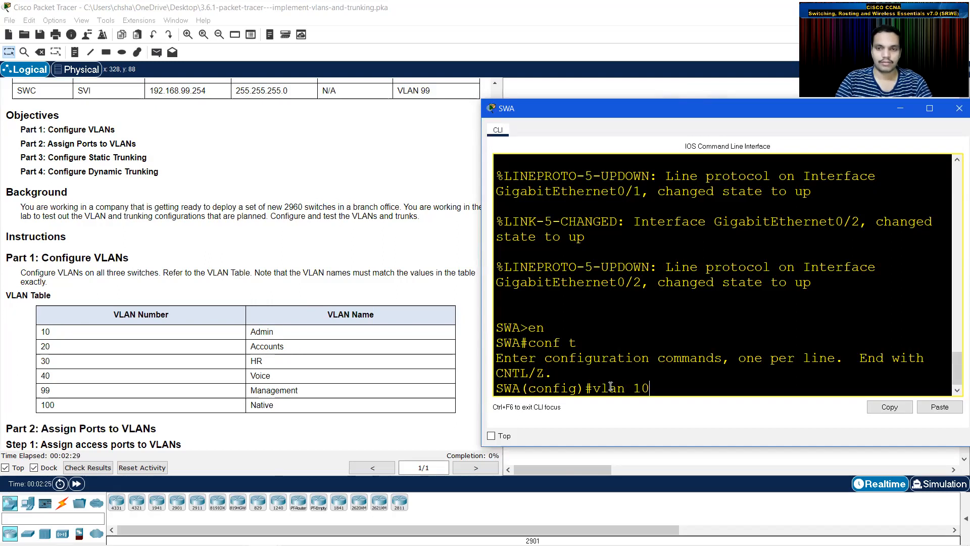
key(BackSpace)
key(BackSpace)
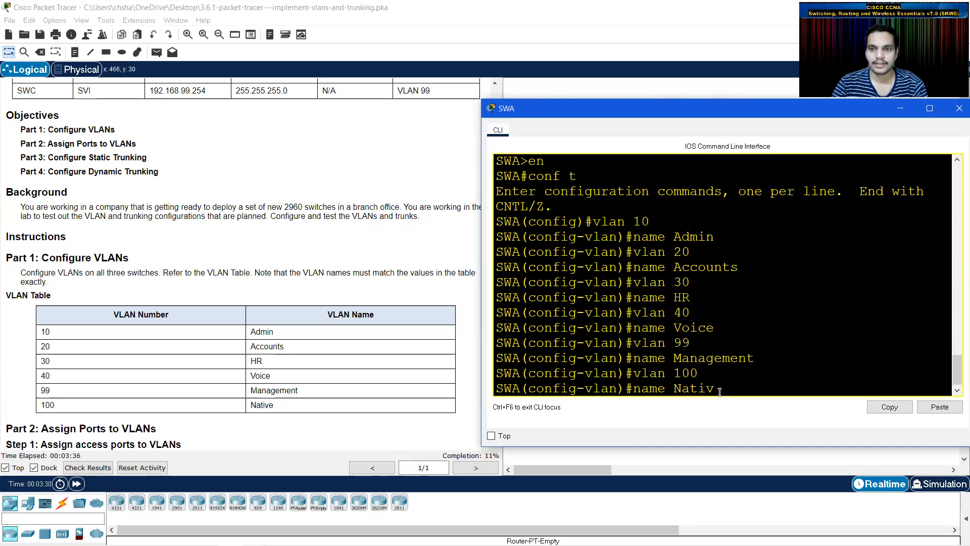
text(e)
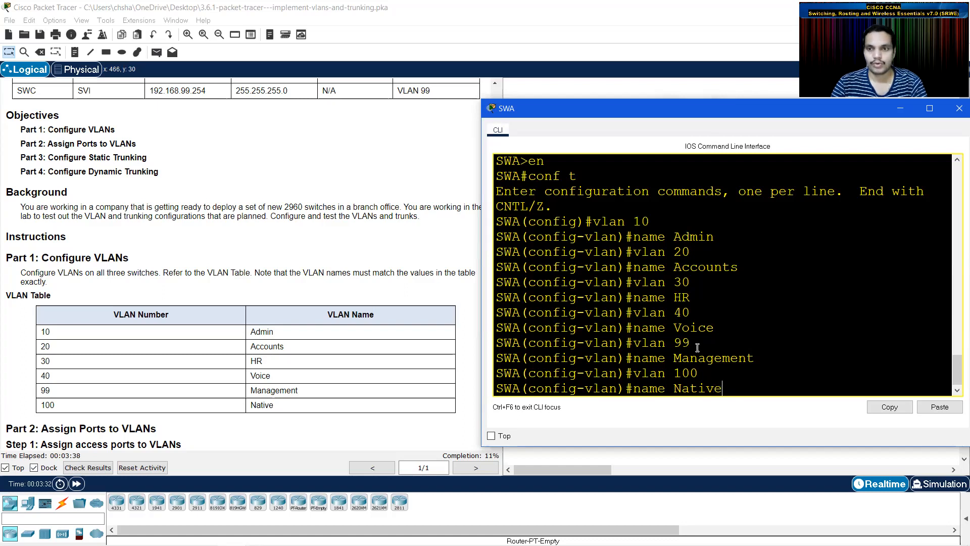
key(Return)
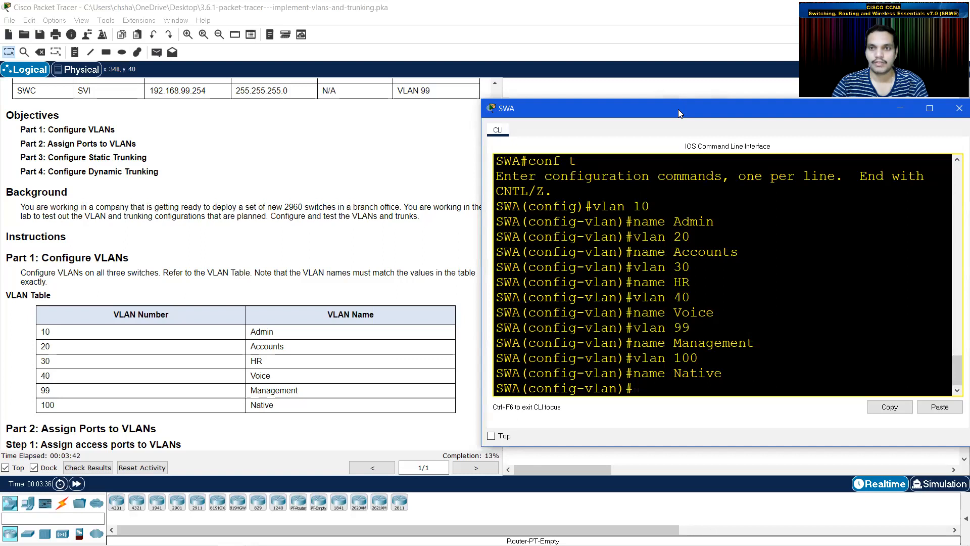
Move the SWA window out of the way and open a widened SWB command line at its user prompt.
drag(678, 109, 674, 229)
click(595, 121)
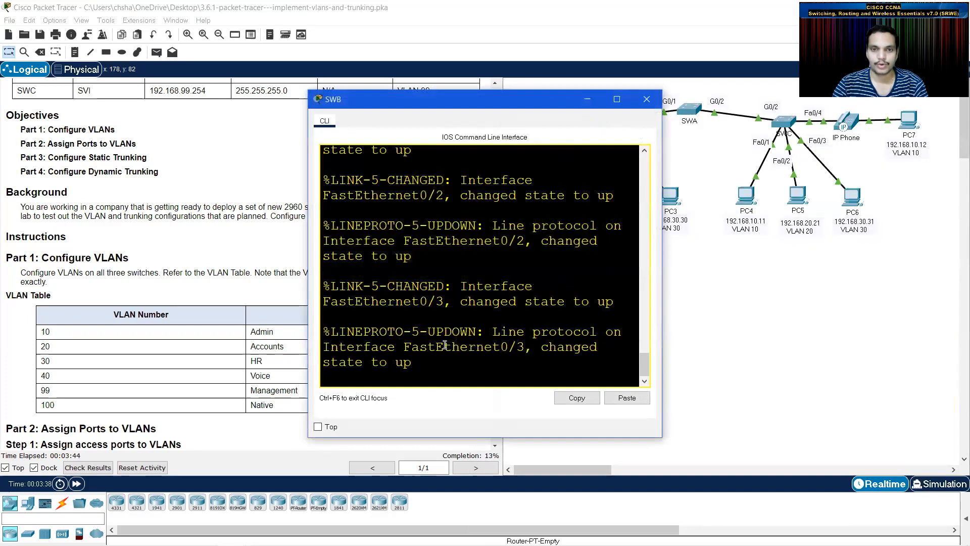
drag(662, 284, 726, 286)
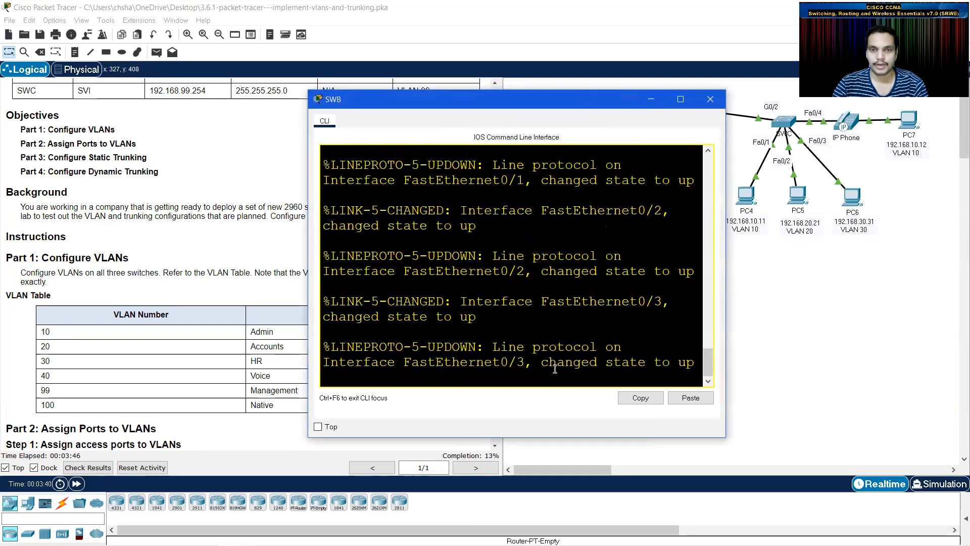
key(Return)
text(em)
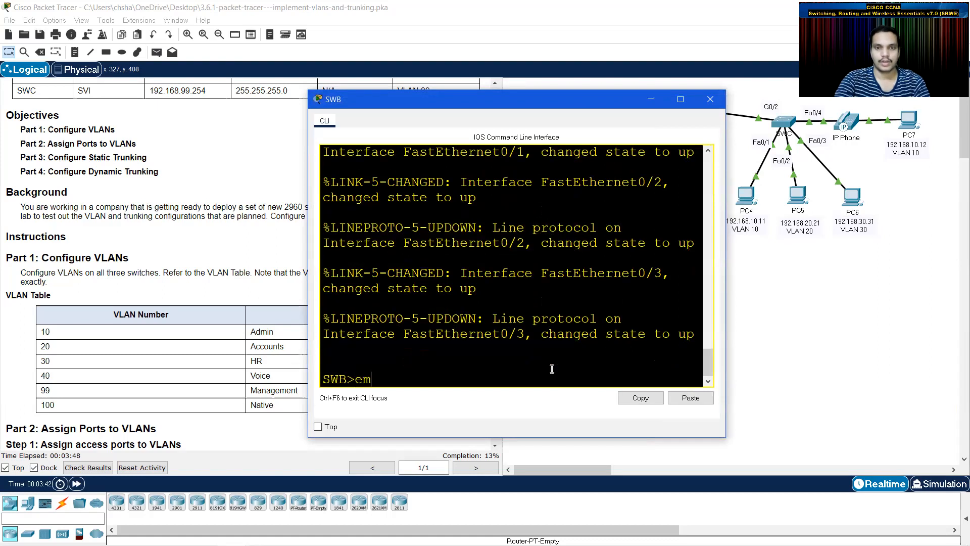
key(Return)
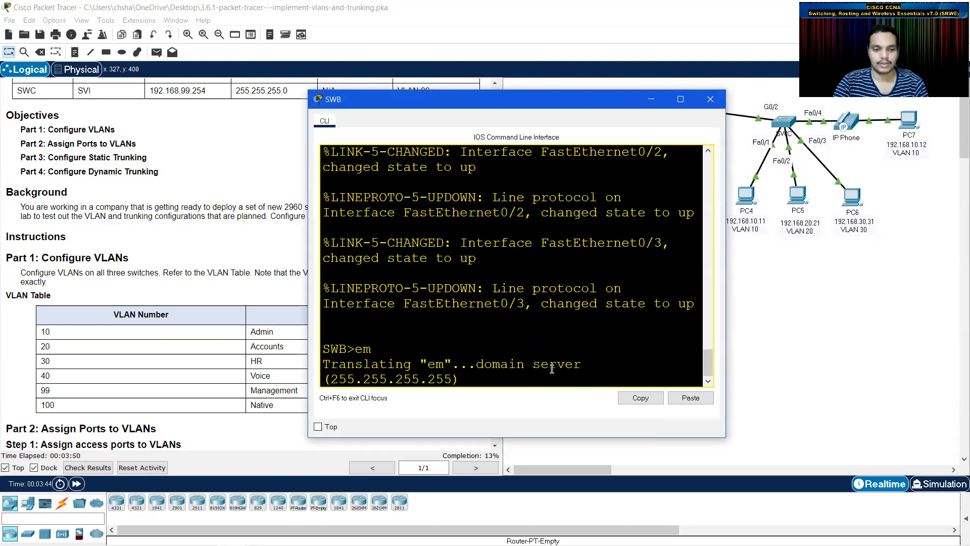
key(ctrl+shift+6)
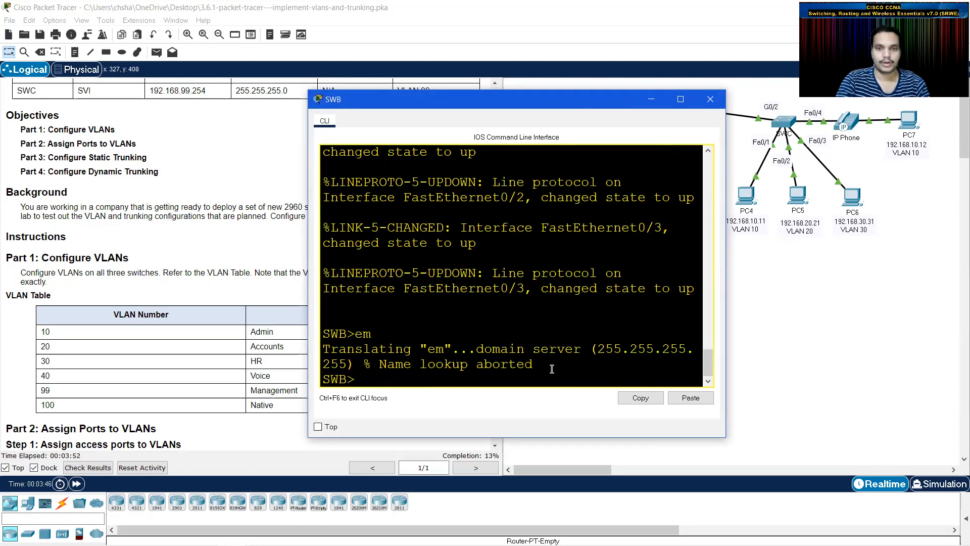
Enter privileged mode and global configuration mode on SWB.
text(e)
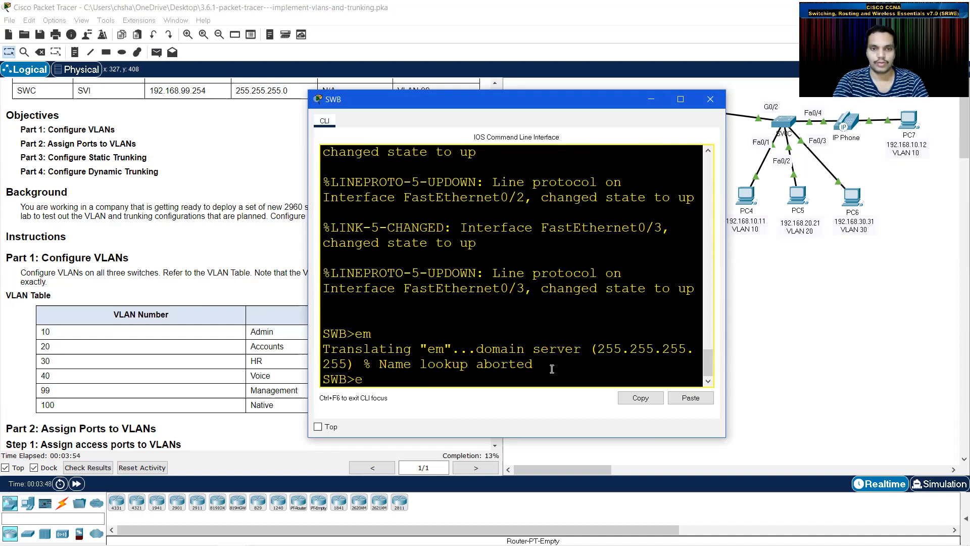
text(n)
key(Return)
text(conf t)
key(Return)
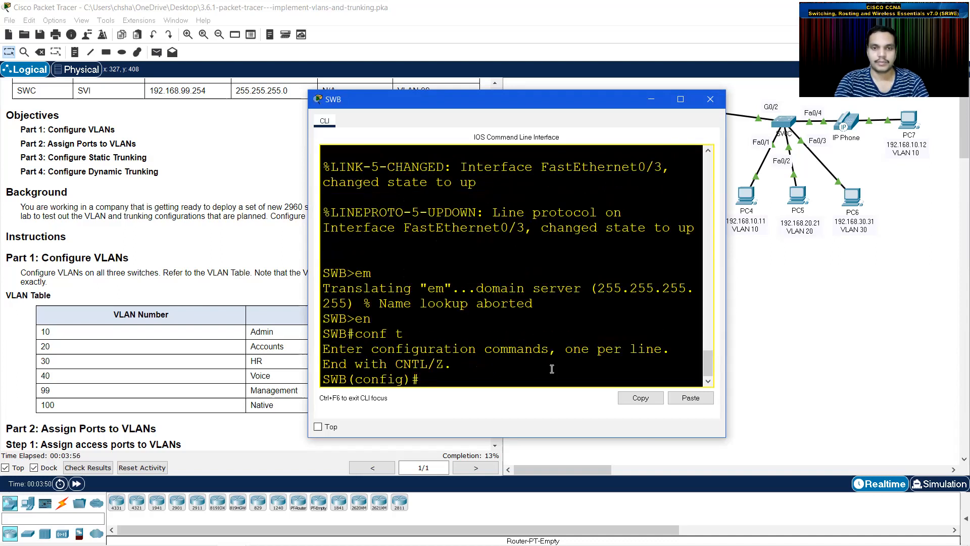
Paste the copied VLAN commands into SWB to create VLANs 10 Admin, 20 Accounts, 30 HR, 40 Voice, 99 Management and 100 Native.
right_click(459, 375)
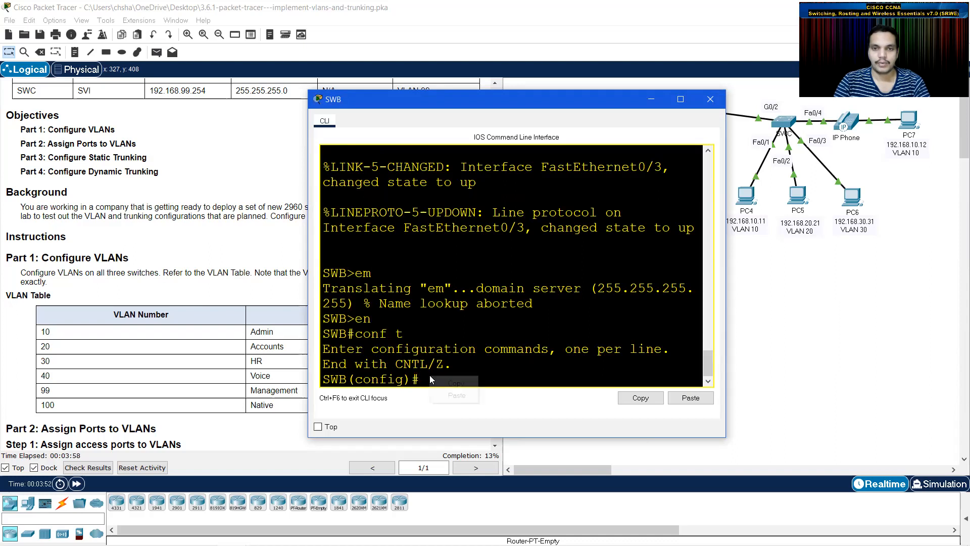
click(464, 395)
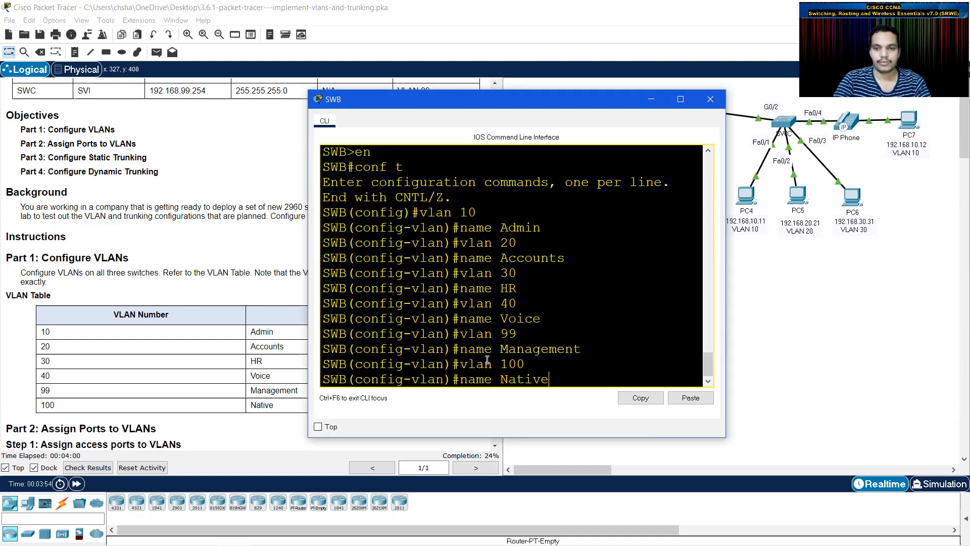
key(Return)
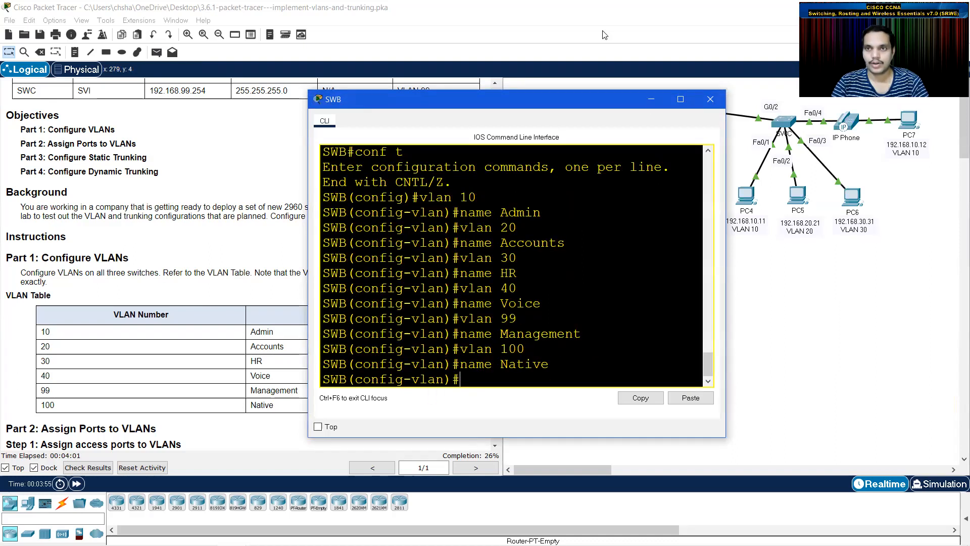
click(652, 99)
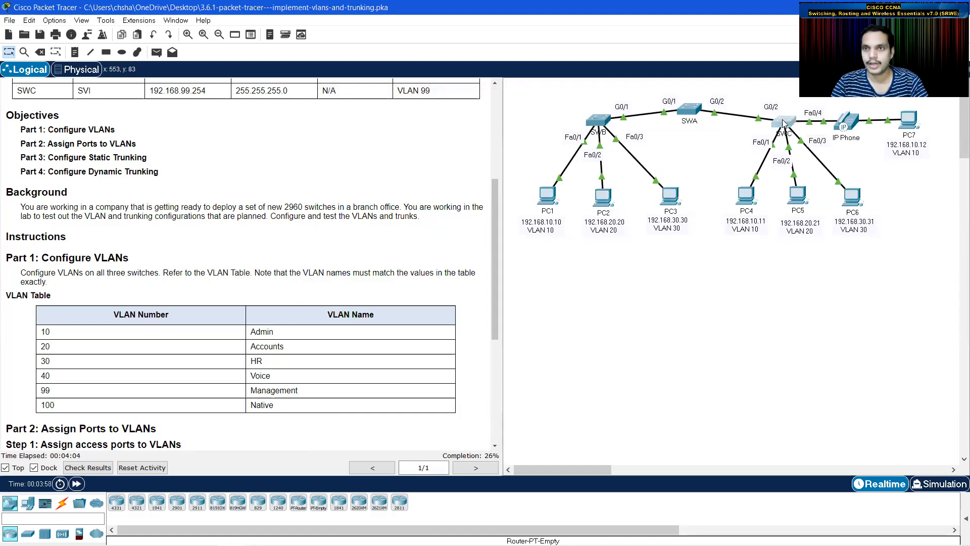
Open the SWC command line in a widened window and enter global configuration mode.
click(784, 123)
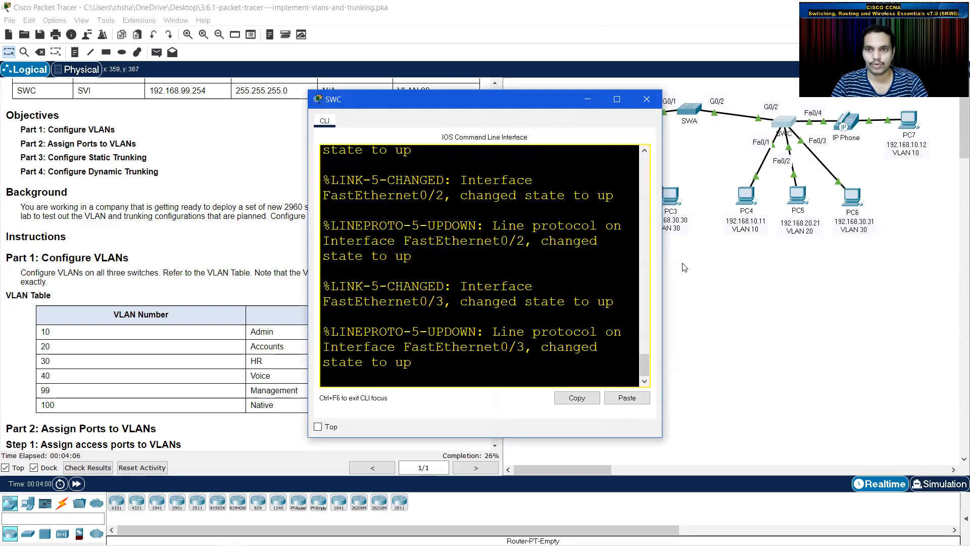
drag(661, 268, 737, 268)
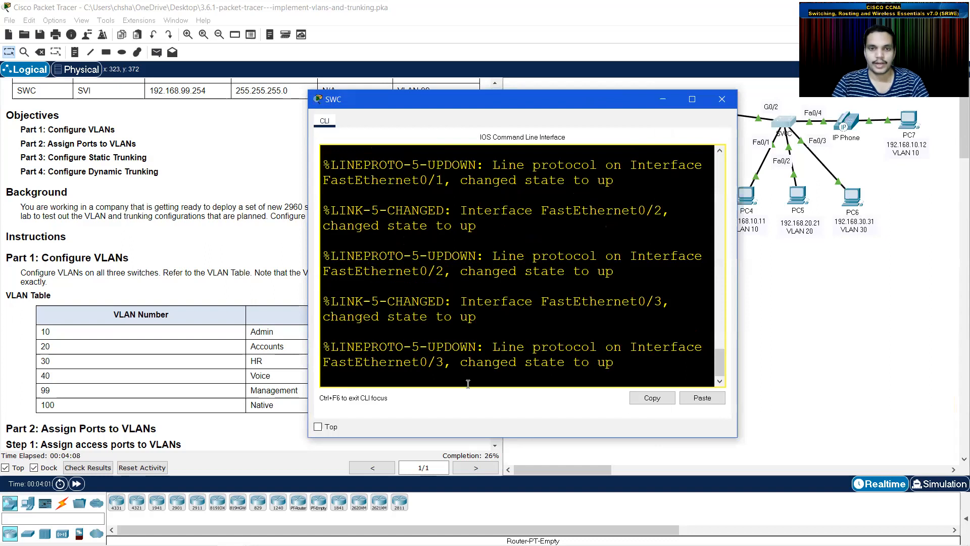
key(Return)
text(en)
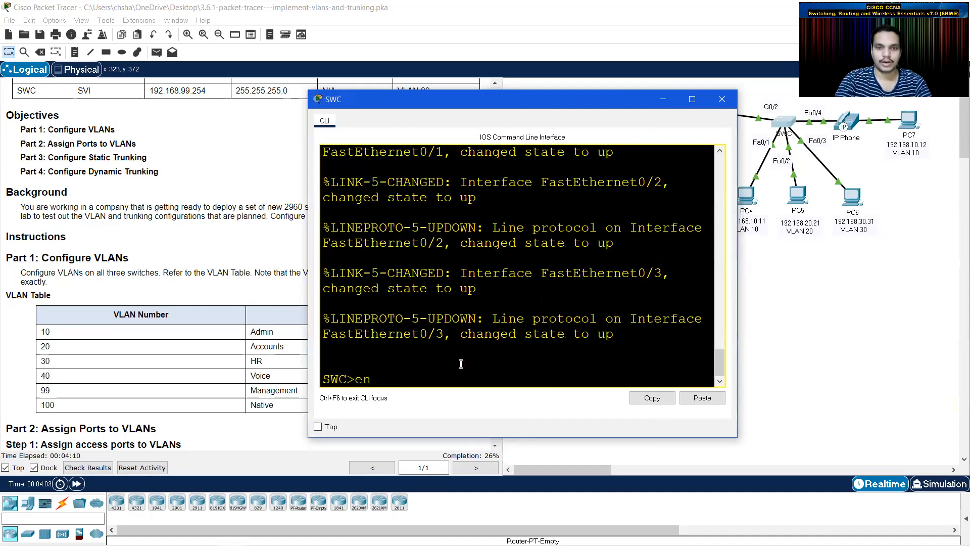
key(Return)
text(conf t)
key(Return)
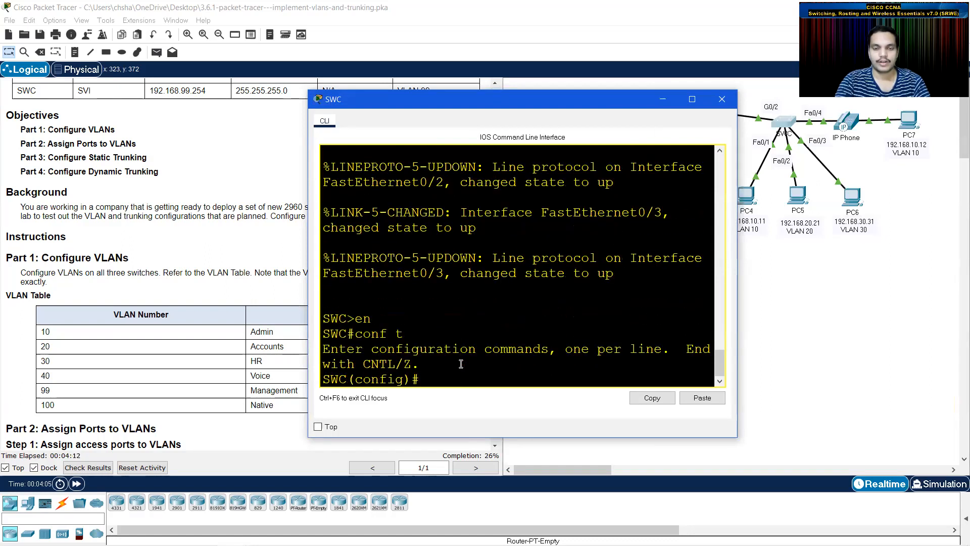
Paste the copied VLAN commands into SWC to create VLANs 10 Admin, 20 Accounts, 30 HR, 40 Voice, 99 Management and 100 Native.
right_click(420, 376)
click(444, 399)
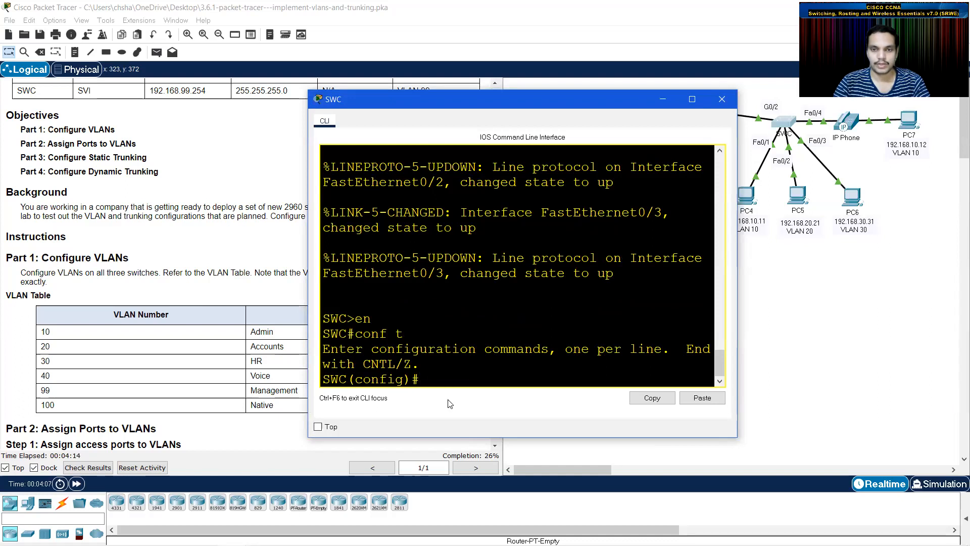
text(3)
key(BackSpace)
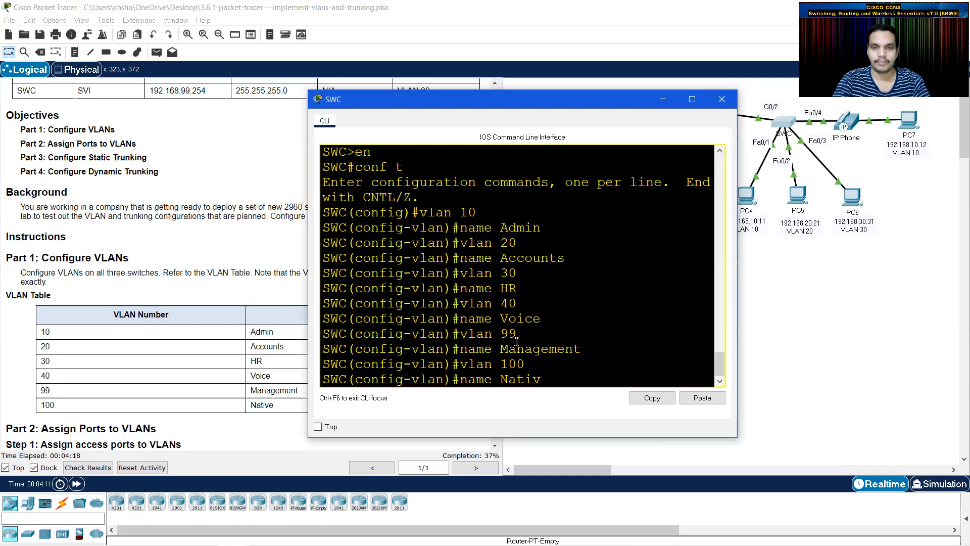
text(e)
key(Return)
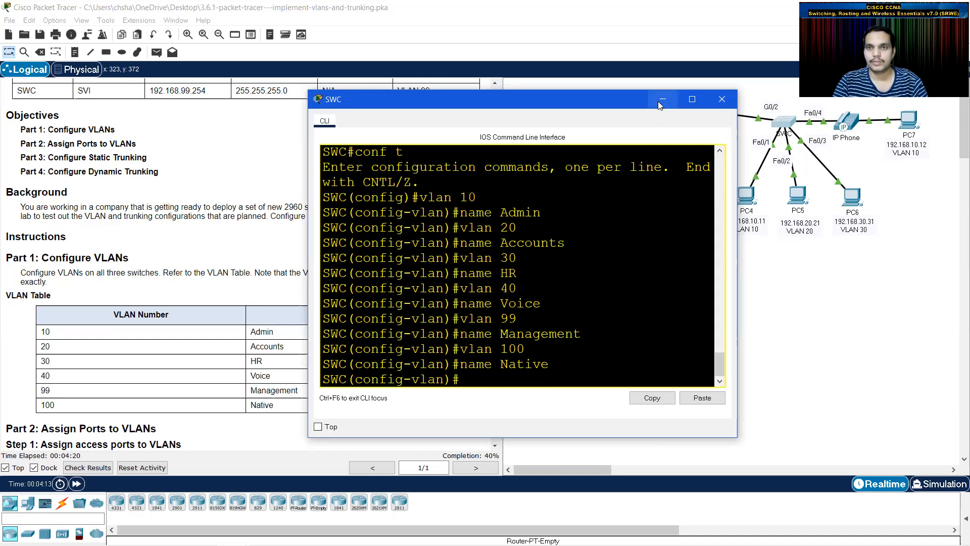
click(663, 99)
Read the Part 2 port assignment instructions and check the switchport and VLAN columns of the Addressing Table.
scroll(210, 296, down, 1)
scroll(106, 265, down, 2)
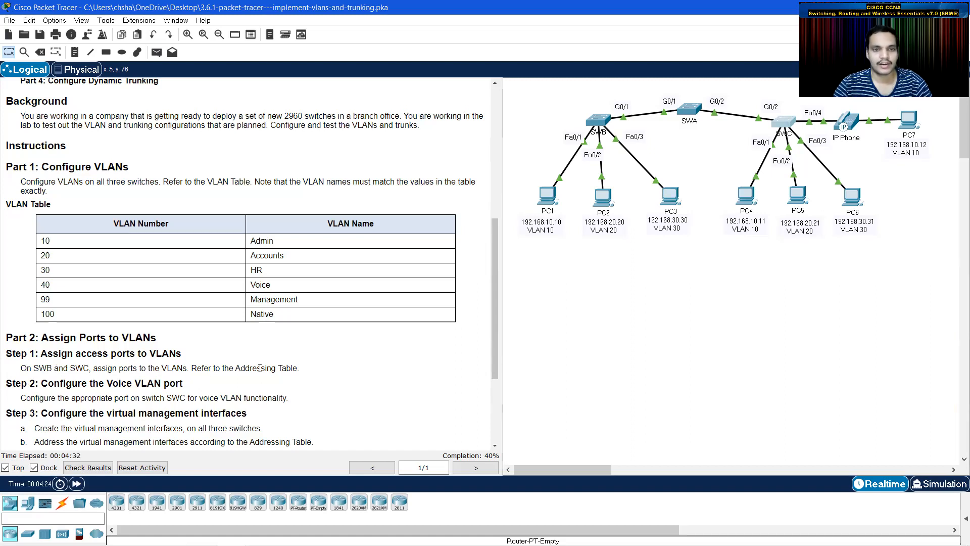
scroll(359, 349, up, 5)
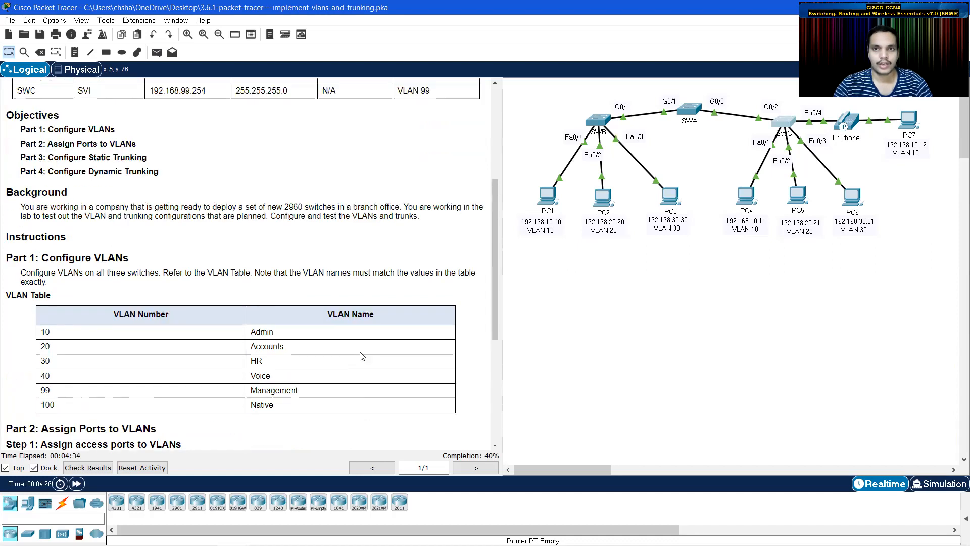
scroll(357, 357, up, 2)
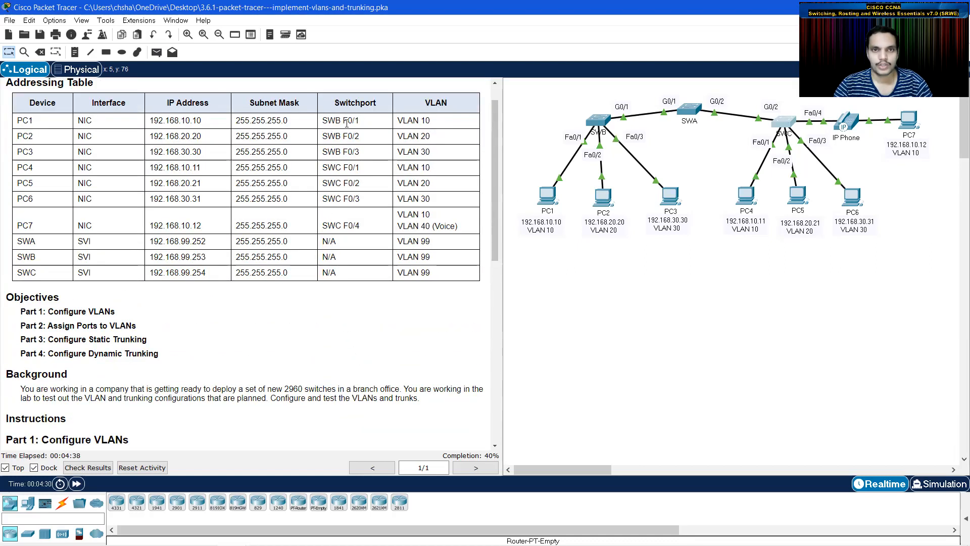
Check the SWB switchports and VLANs listed for PC1, PC2 and PC3 in the Addressing Table.
drag(345, 122, 360, 122)
drag(425, 121, 434, 125)
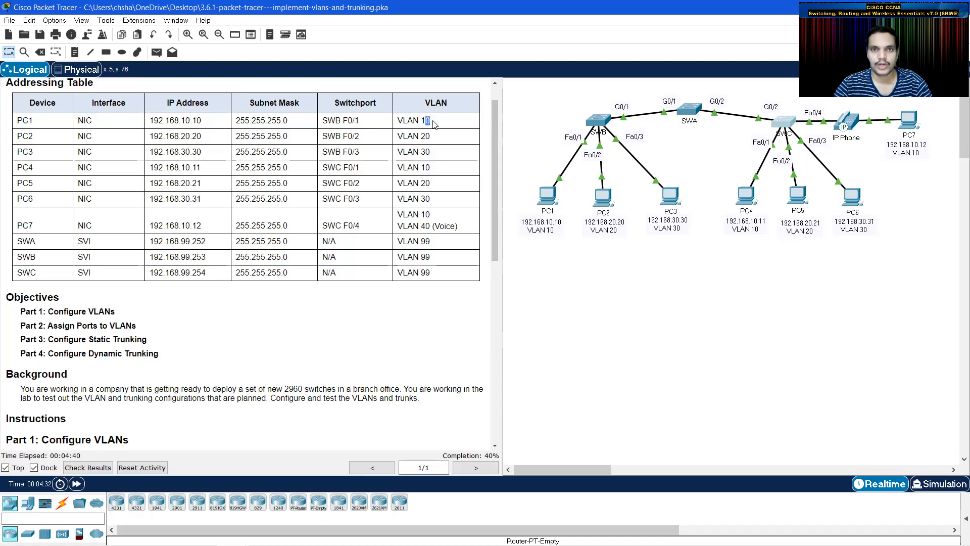
drag(367, 137, 348, 152)
click(424, 138)
drag(431, 151, 420, 152)
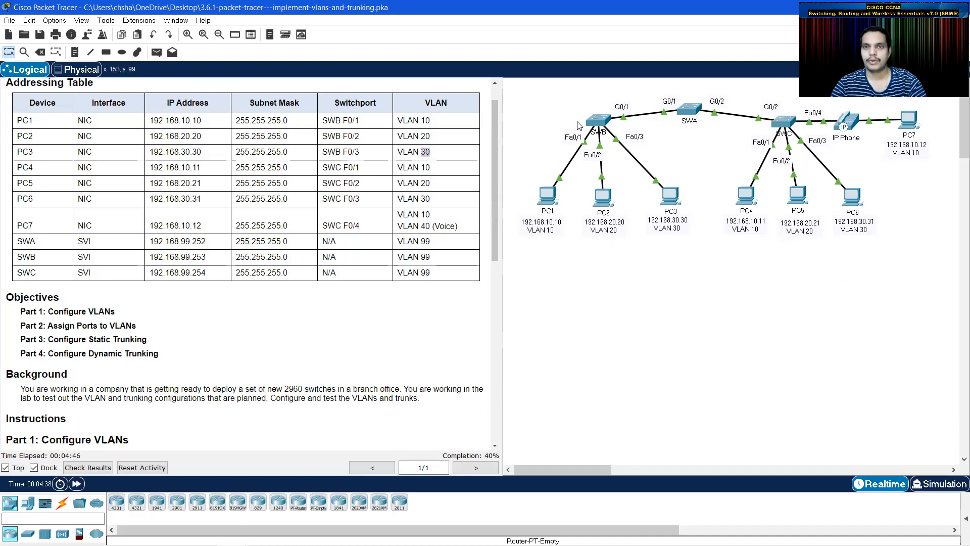
Open the SWB command line clear of the Addressing Table and configure interface f0/1 as an access port in VLAN 10.
click(606, 121)
text(int)
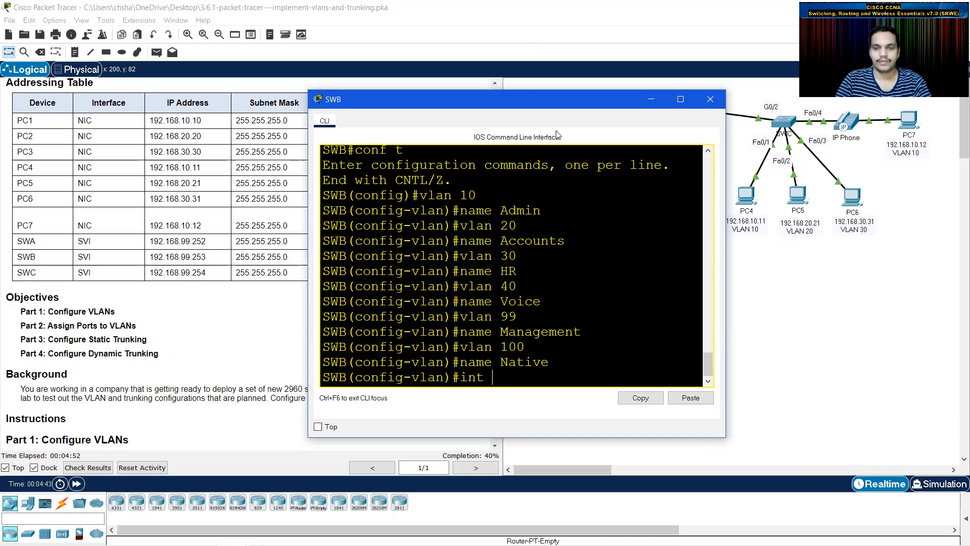
drag(556, 99, 757, 132)
text(f0/1)
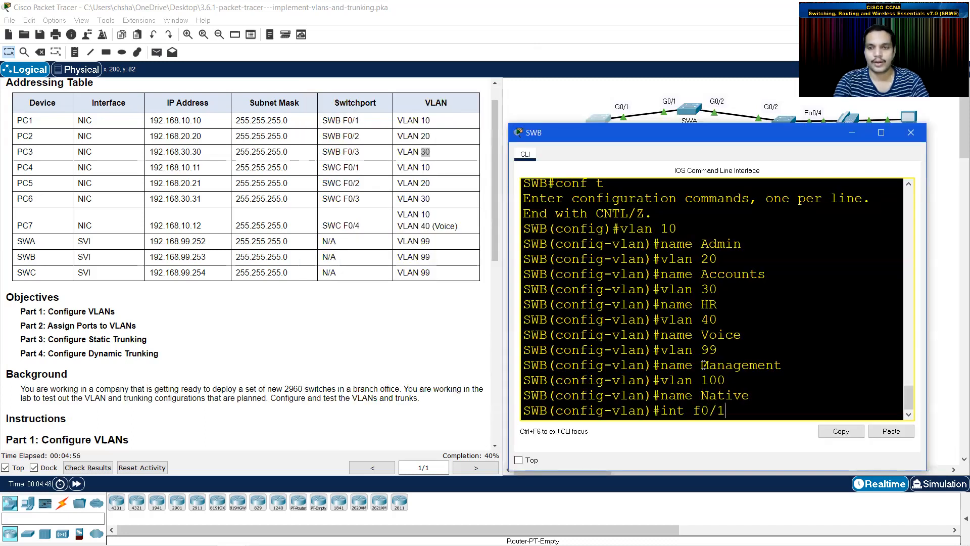
key(Return)
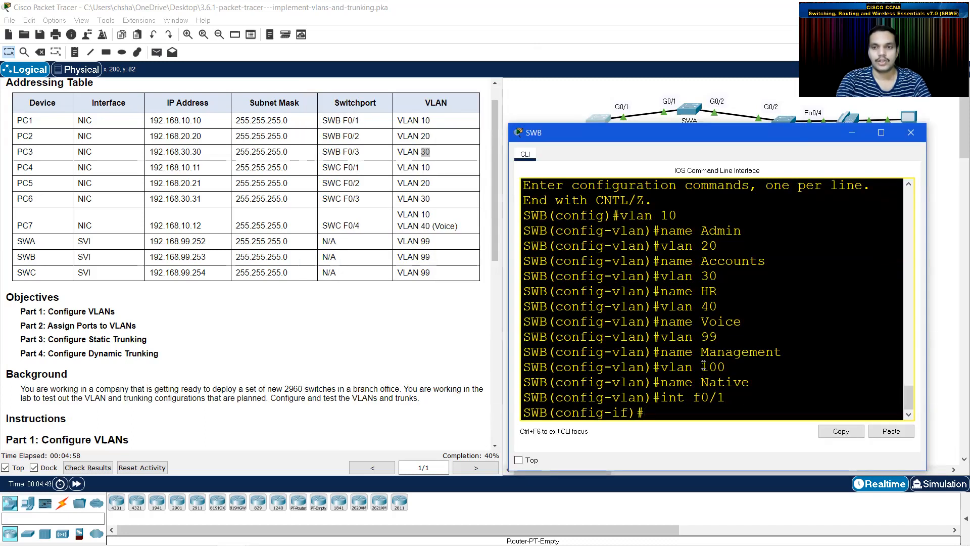
text(switchport mode access)
key(Return)
text(switchport access vlan)
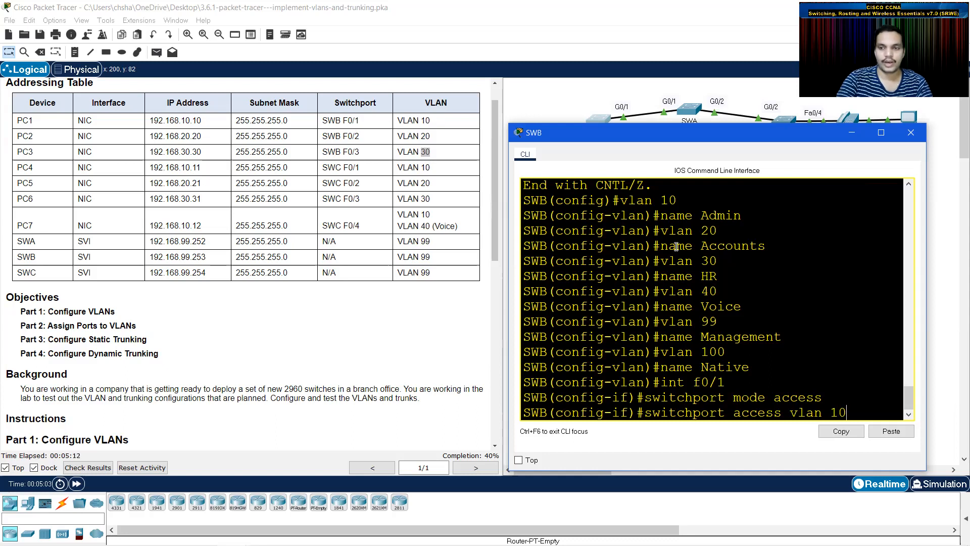
key(Return)
Enter SWB interface f0/2 and set its switchport mode to access.
text(int f0)
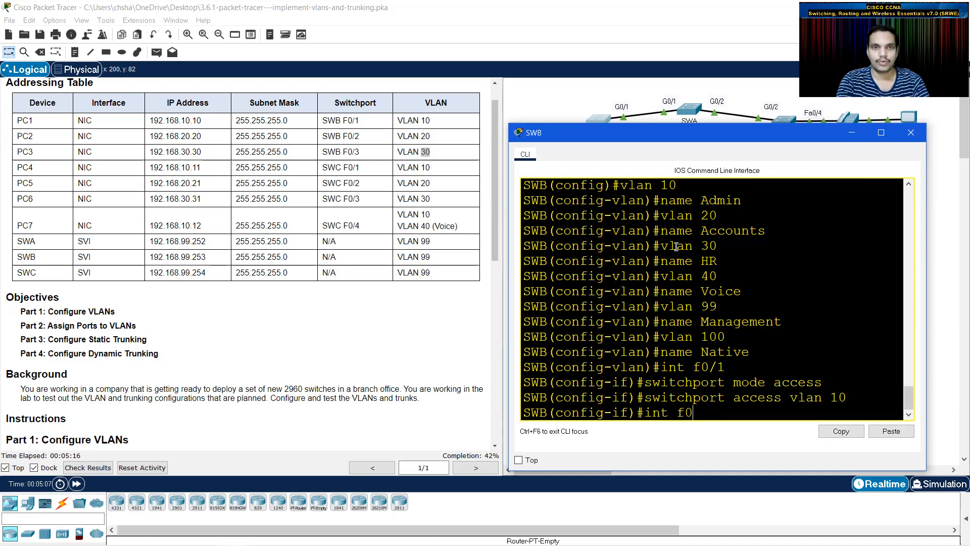
text(/2)
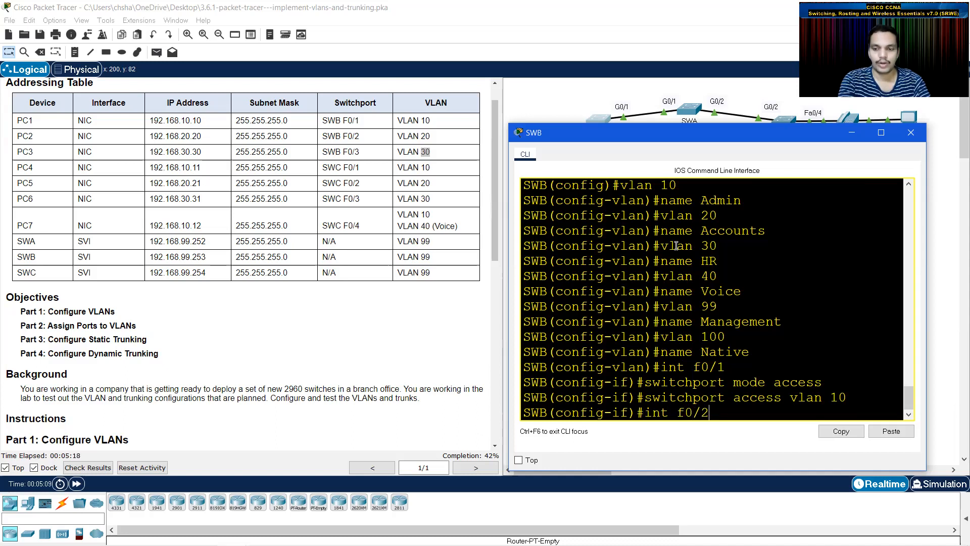
key(Return)
text(switchport access vlan 10)
key(Up)
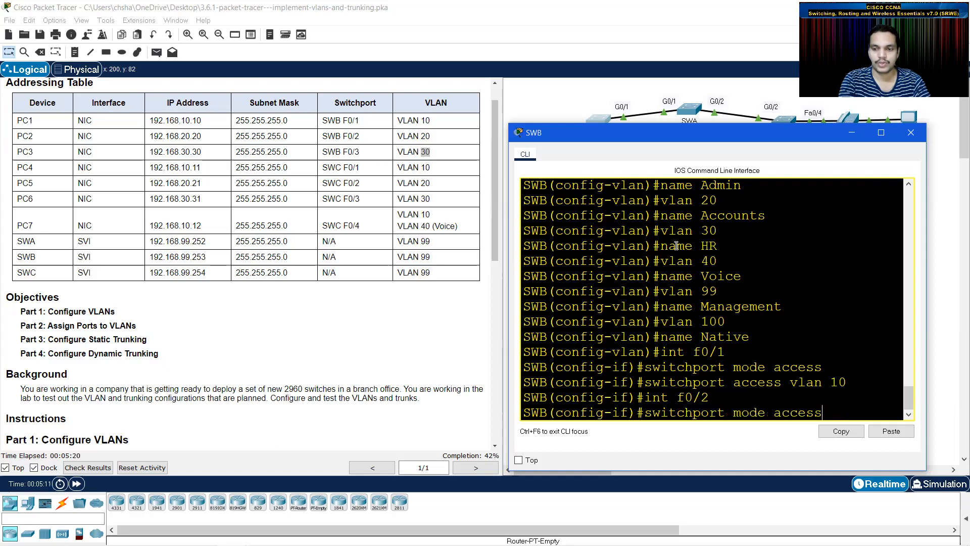
key(Return)
Assign SWB interface f0/2 to access VLAN 20.
key(Up)
key(Up)
key(Up)
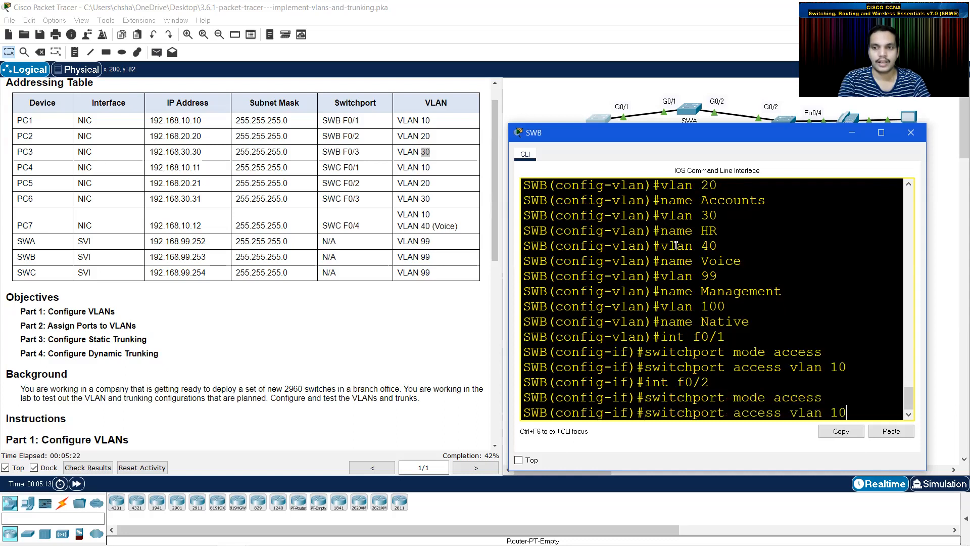
key(BackSpace)
key(BackSpace)
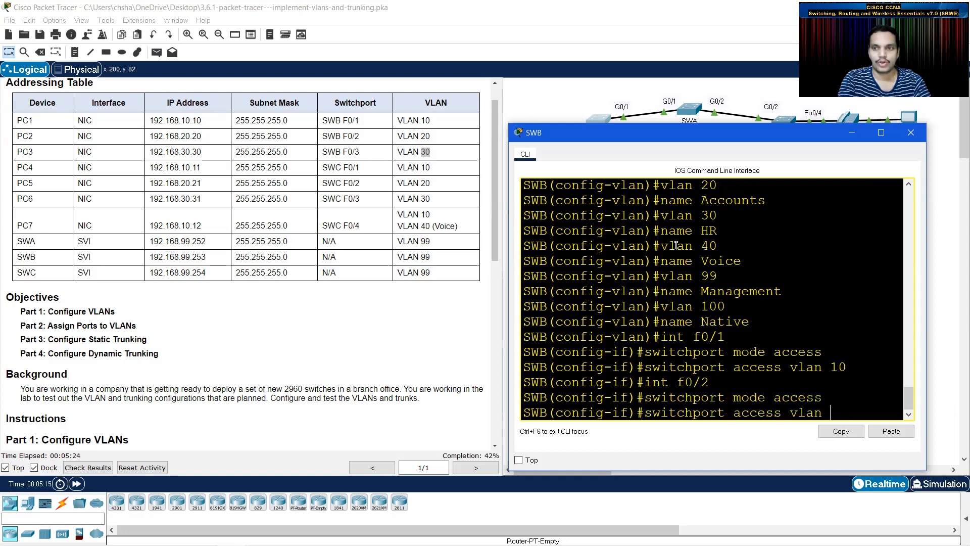
text(20)
key(Return)
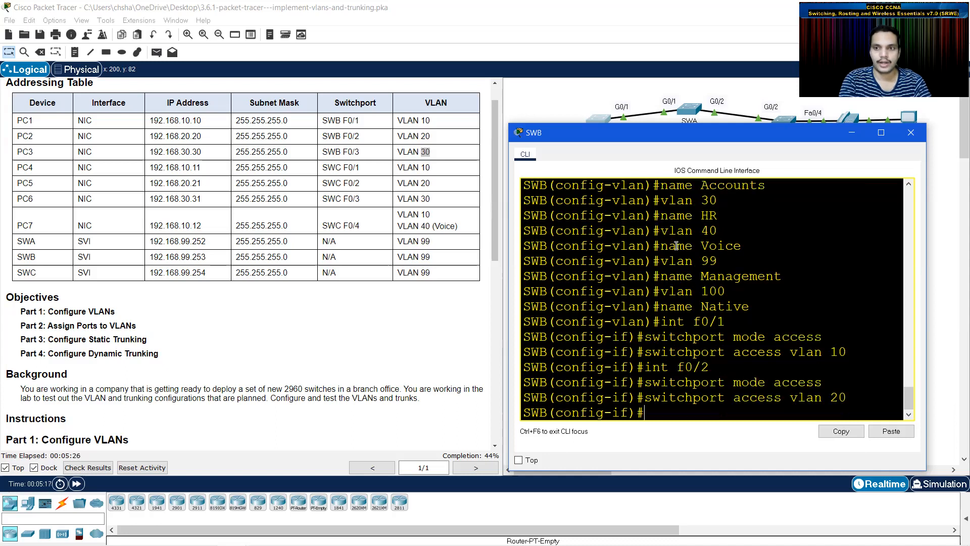
Enter SWB interface f0/3 and set its switchport mode to access.
key(Up)
key(Up)
key(Up)
key(BackSpace)
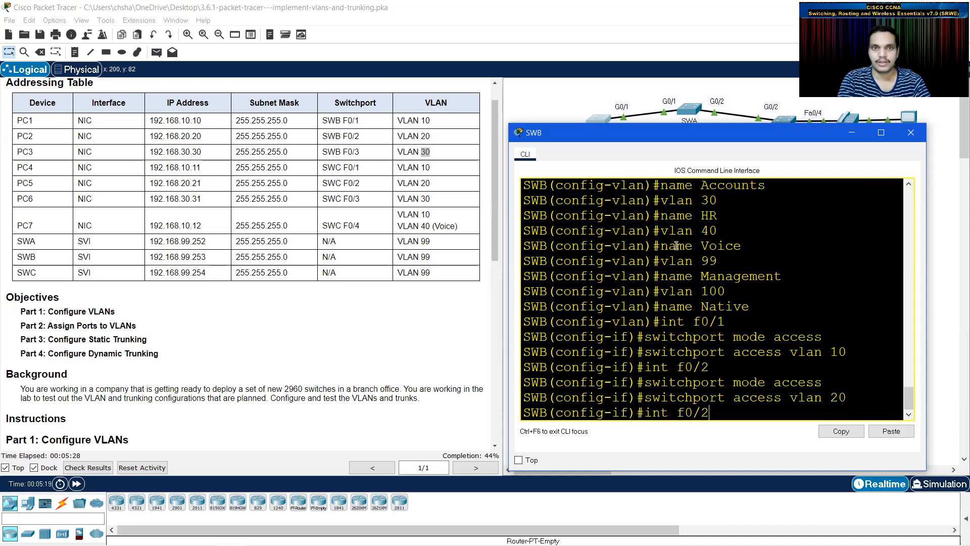
text(3)
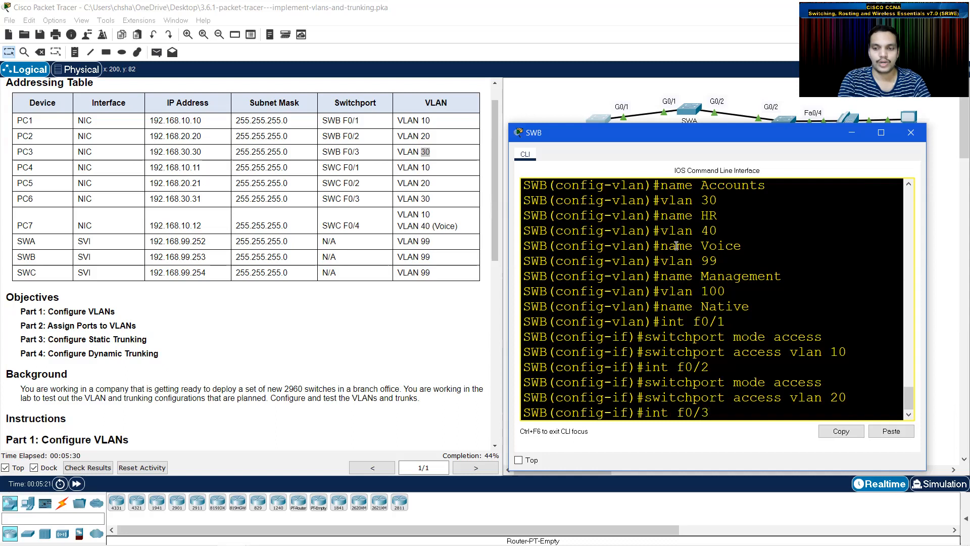
key(Return)
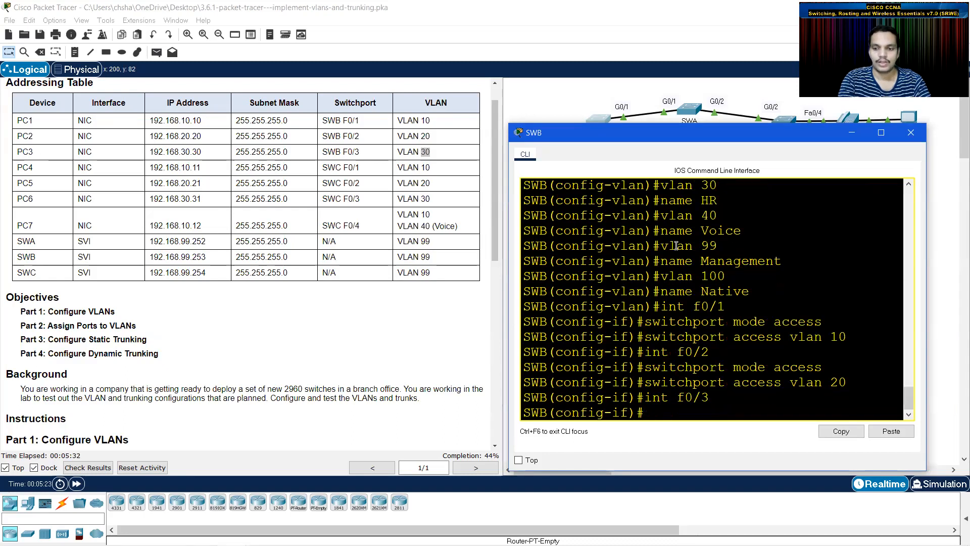
key(Up)
key(Up)
key(Up)
key(Return)
Assign SWB interface f0/3 to access VLAN 30.
key(Up)
key(Up)
key(Up)
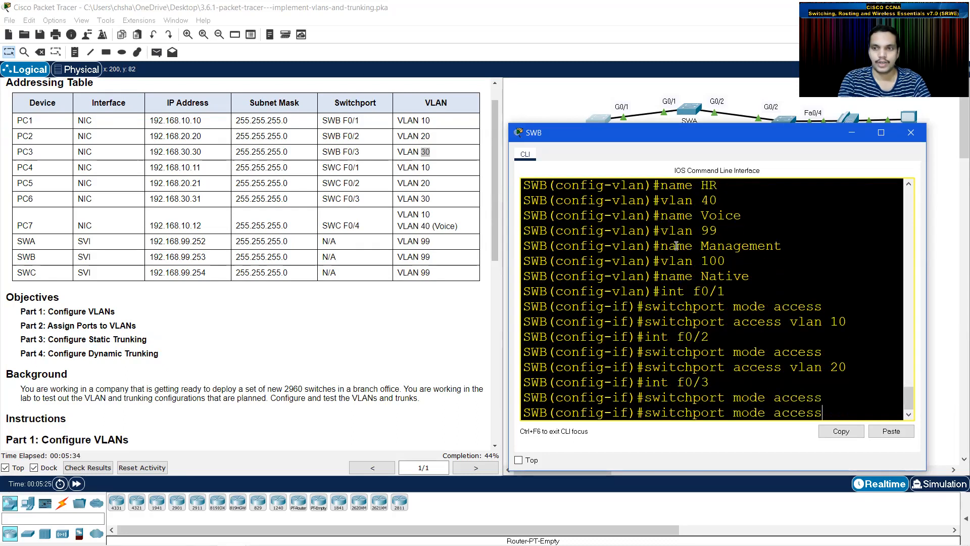
key(BackSpace)
key(BackSpace)
text(30)
key(Return)
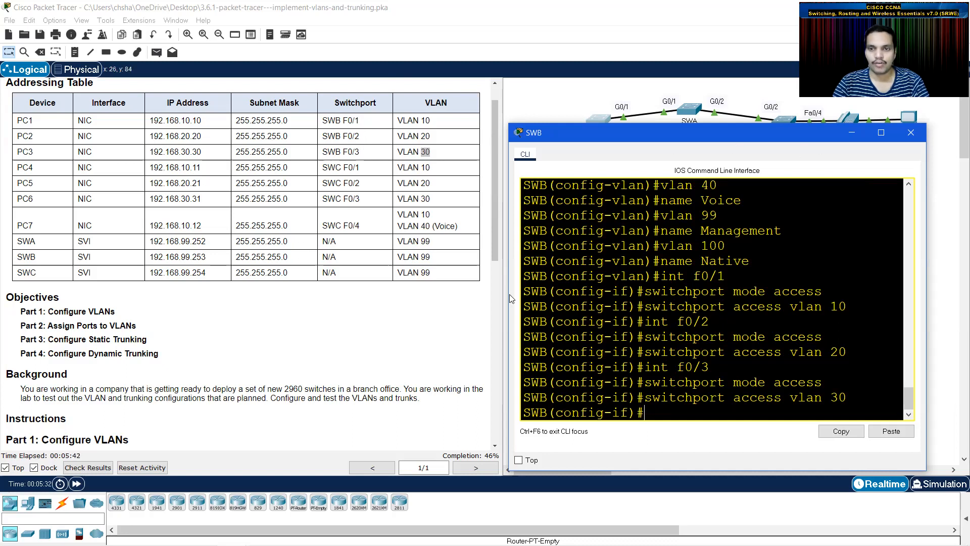
Switch to the SWC command line, placed clear of the Addressing Table, and set interface f0/1 to switchport mode access.
click(852, 132)
click(783, 121)
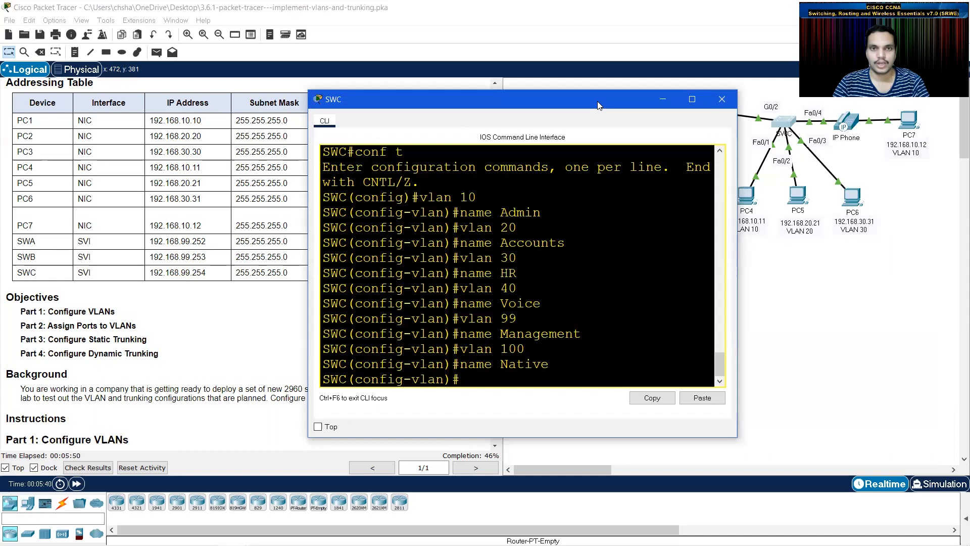
drag(590, 99, 777, 117)
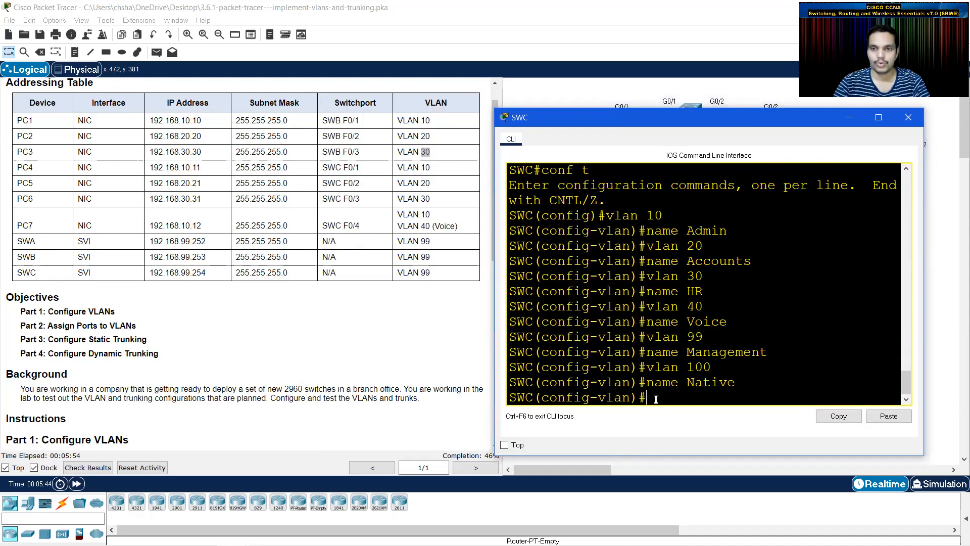
text(int f)
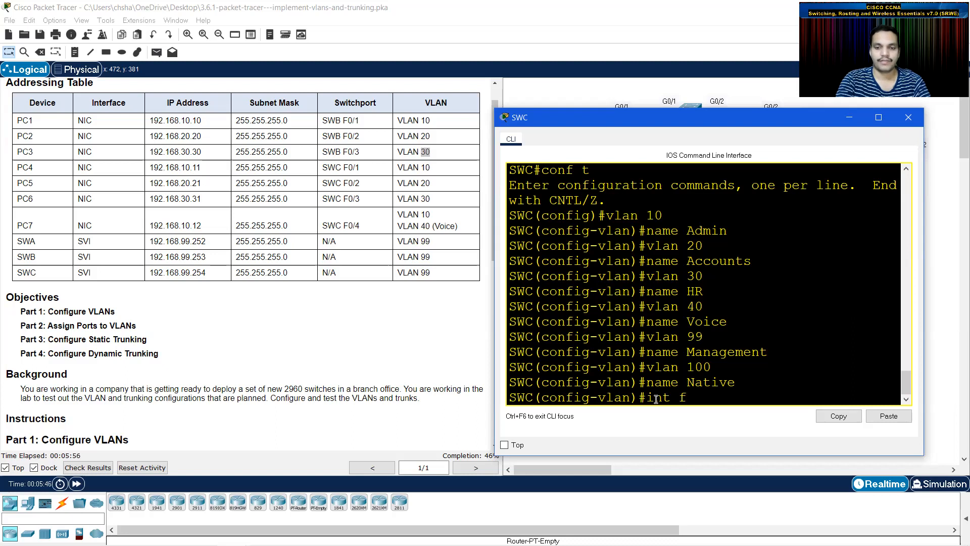
text(0/1)
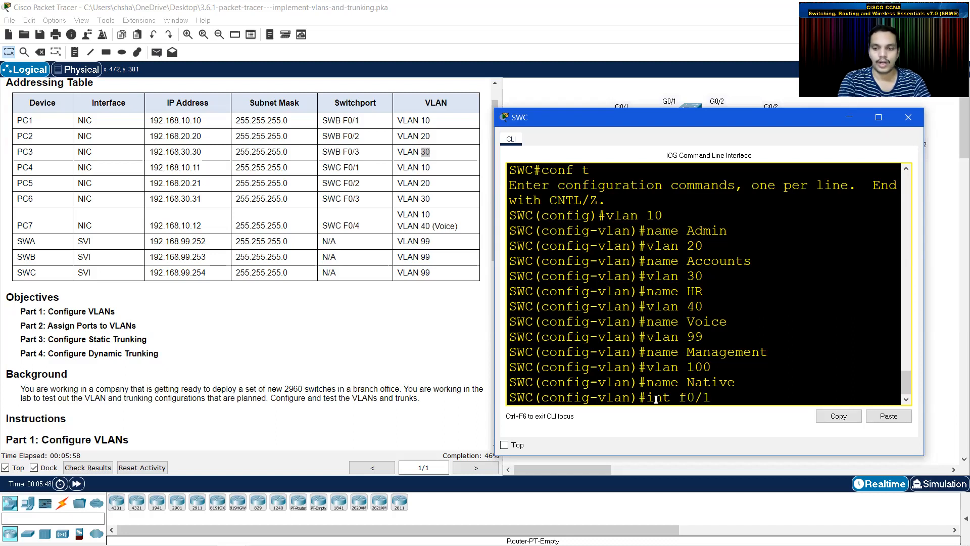
key(Return)
text(sw)
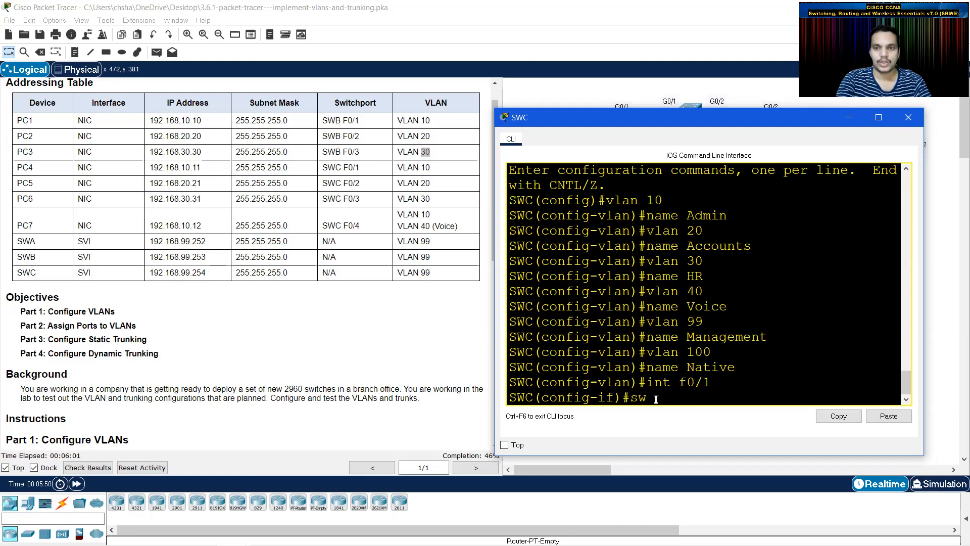
text(itchport mode)
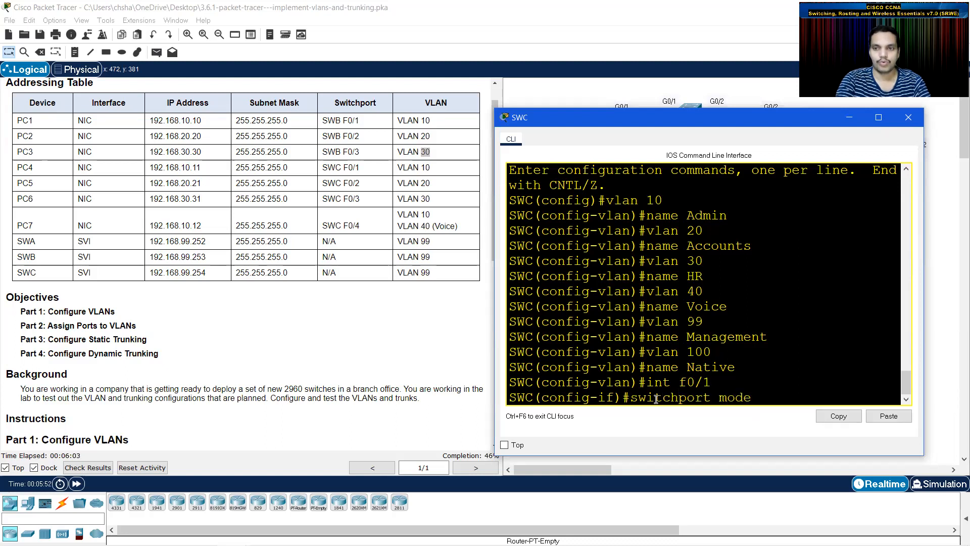
text( access)
key(Return)
Assign SWC interface f0/1 to access VLAN 10.
text(swi)
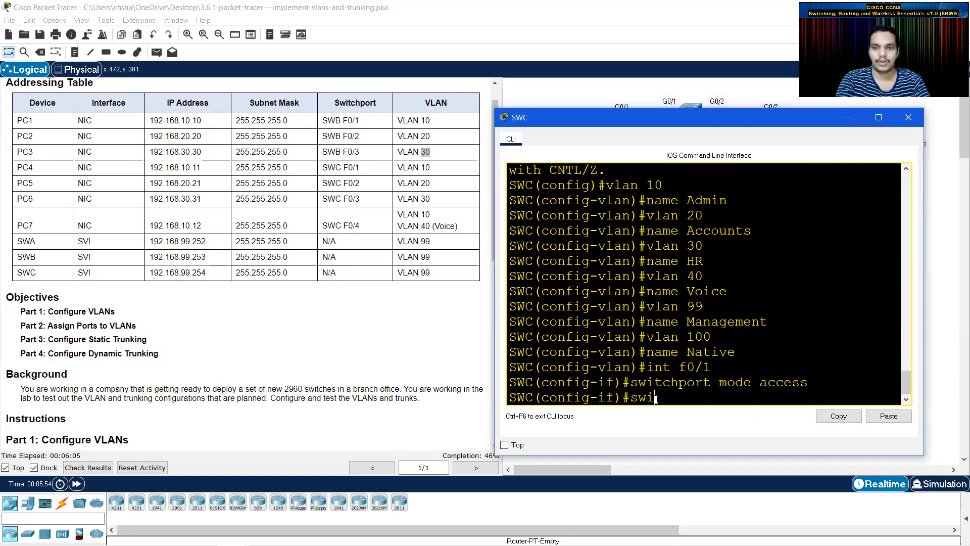
text(tchport acces)
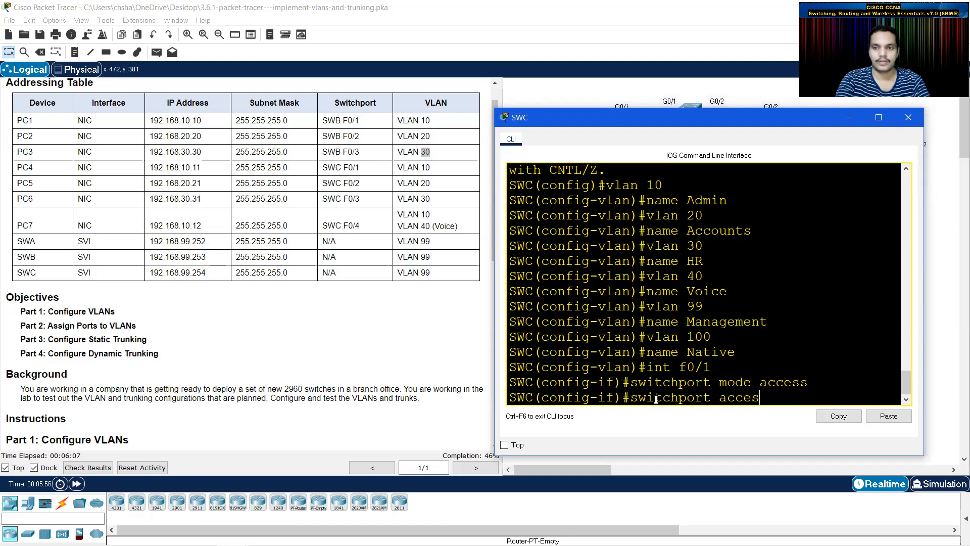
text(s vlan 10)
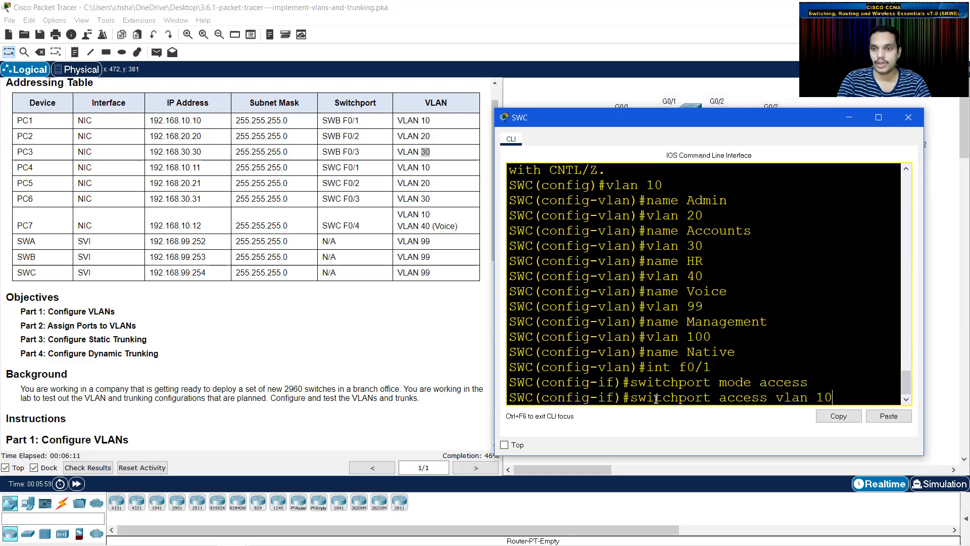
key(Return)
Enter SWC interface f0/2 and set its switchport mode to access.
text(int f0/2)
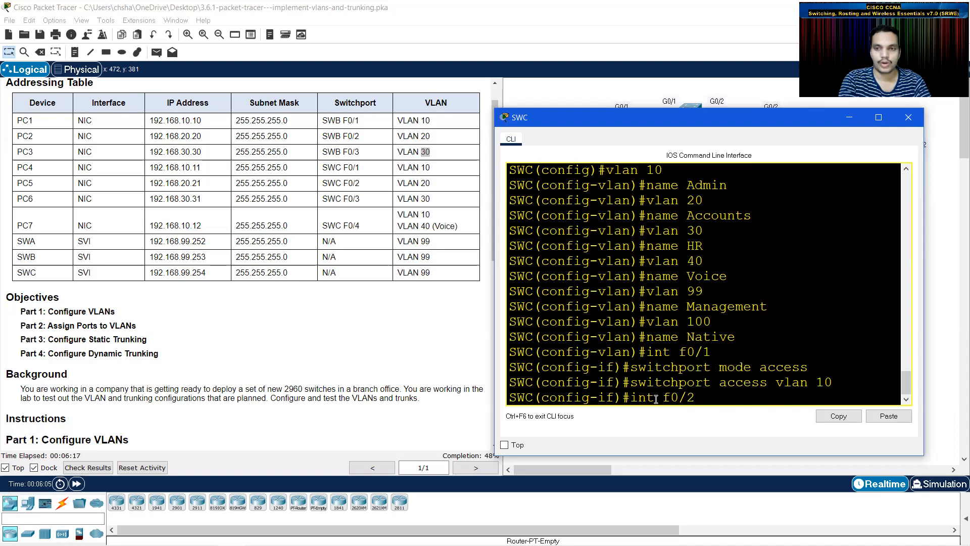
key(Return)
text(switchport mode access)
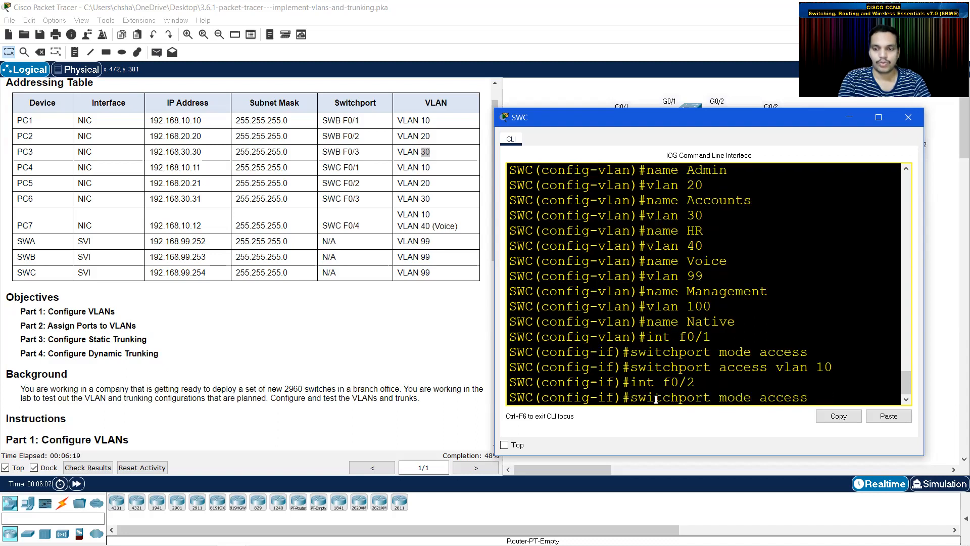
key(Return)
Assign SWC interface f0/2 to access VLAN 20.
key(Up)
key(Up)
key(Up)
key(BackSpace)
key(BackSpace)
text(20)
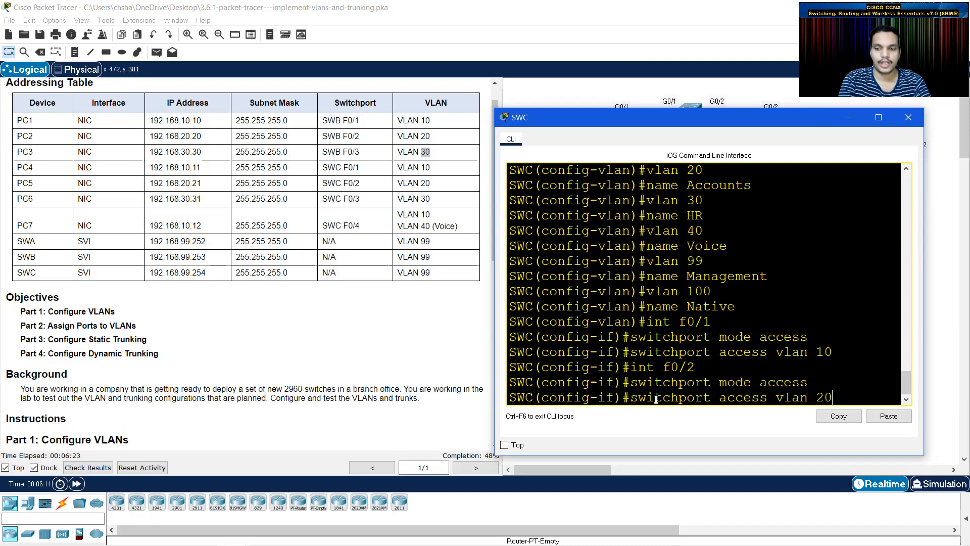
key(Return)
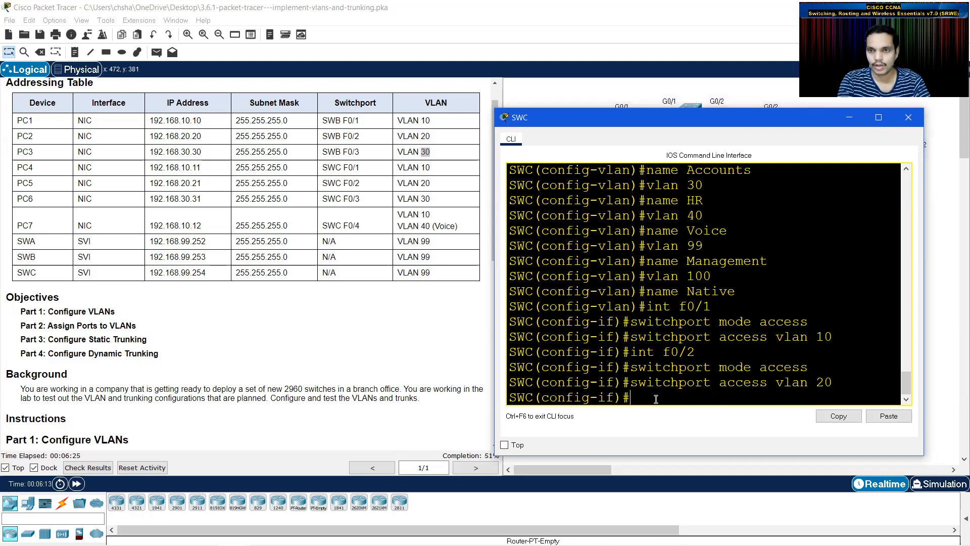
Enter SWC interface f0/3 and set its switchport mode to access.
text(int f)
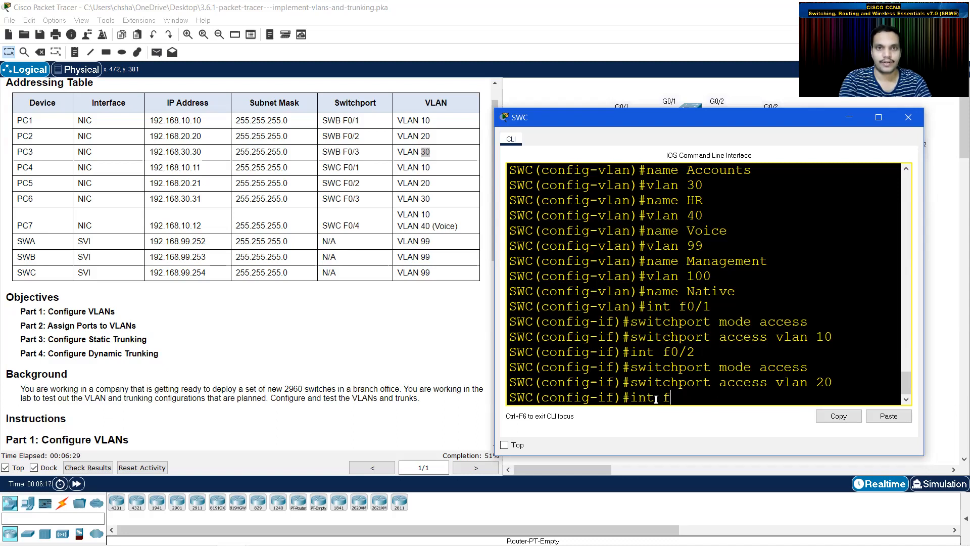
text(0/3)
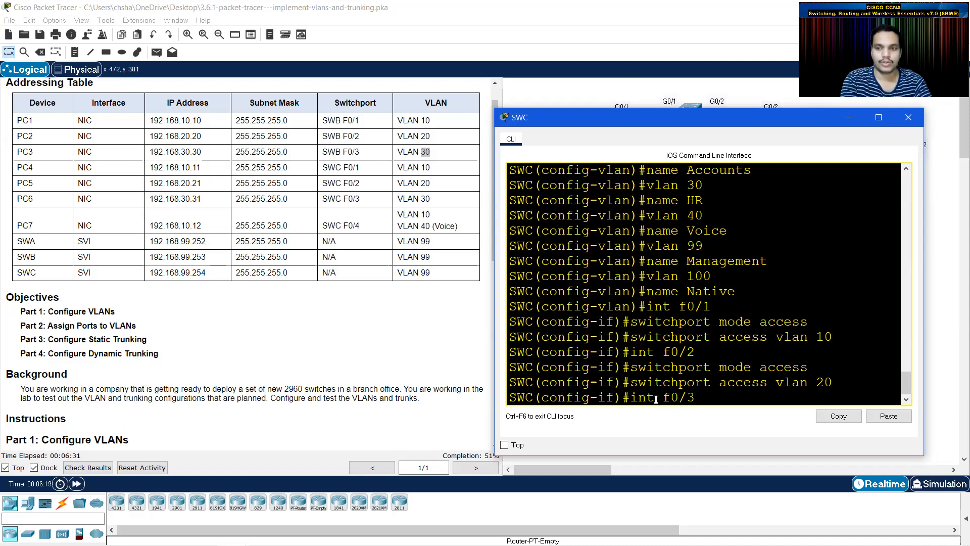
key(Return)
text(switchport mode access)
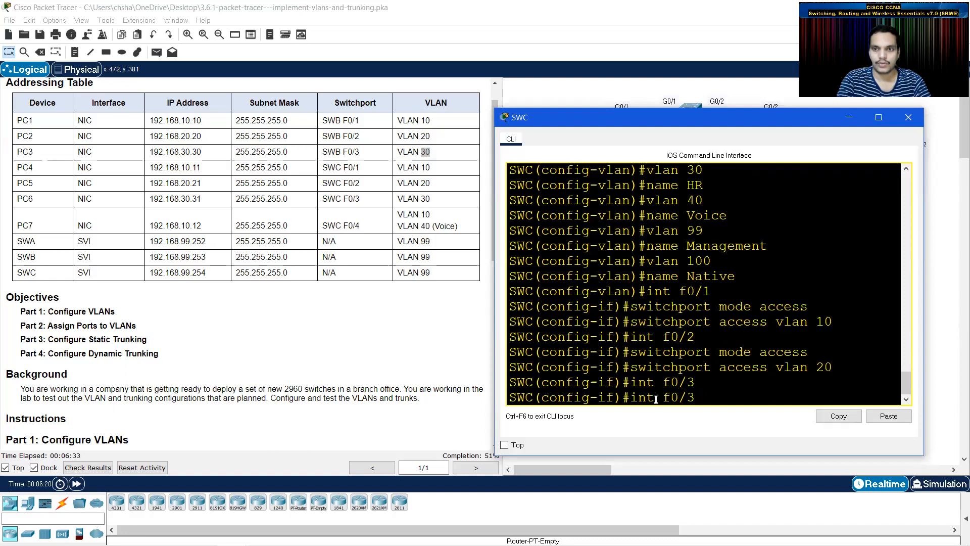
key(Return)
Assign SWC interface f0/3 to access VLAN 30.
key(Up)
key(Up)
key(Up)
key(BackSpace)
key(BackSpace)
text(30)
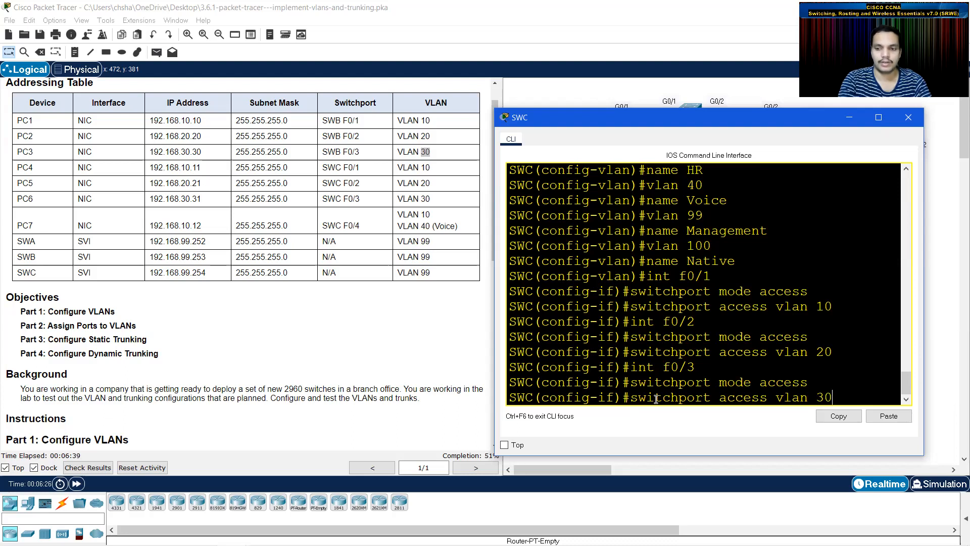
key(Return)
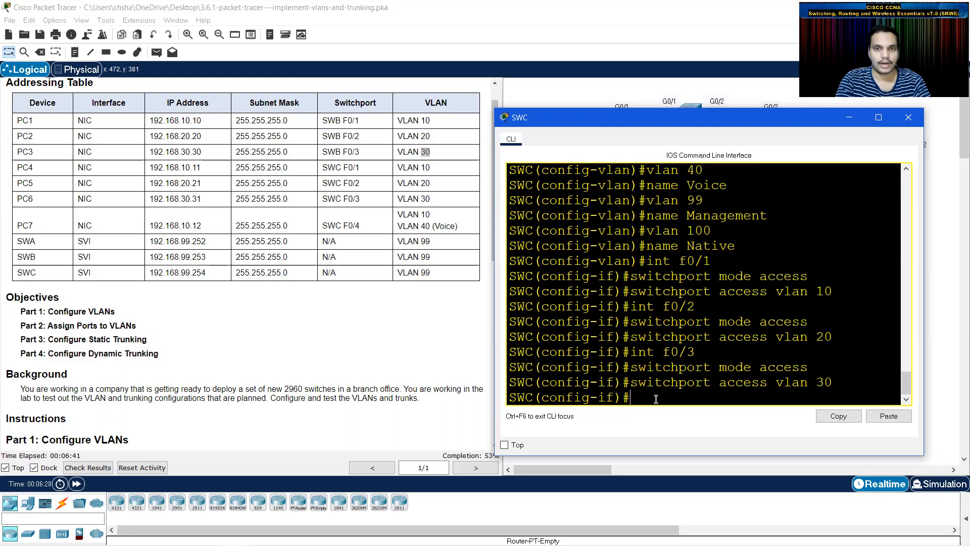
Enter SWC interface f0/4 and set its switchport mode to access.
text(int f0/)
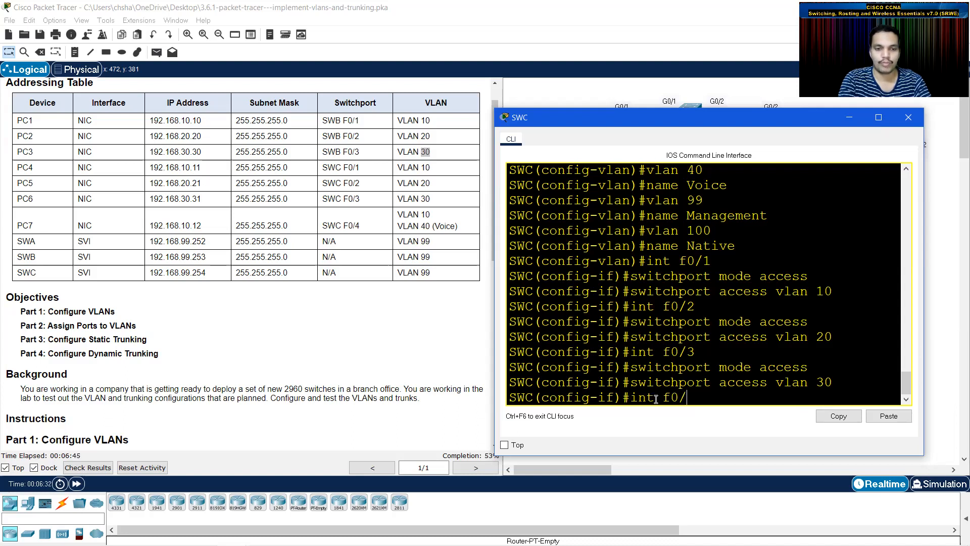
text(4)
key(Return)
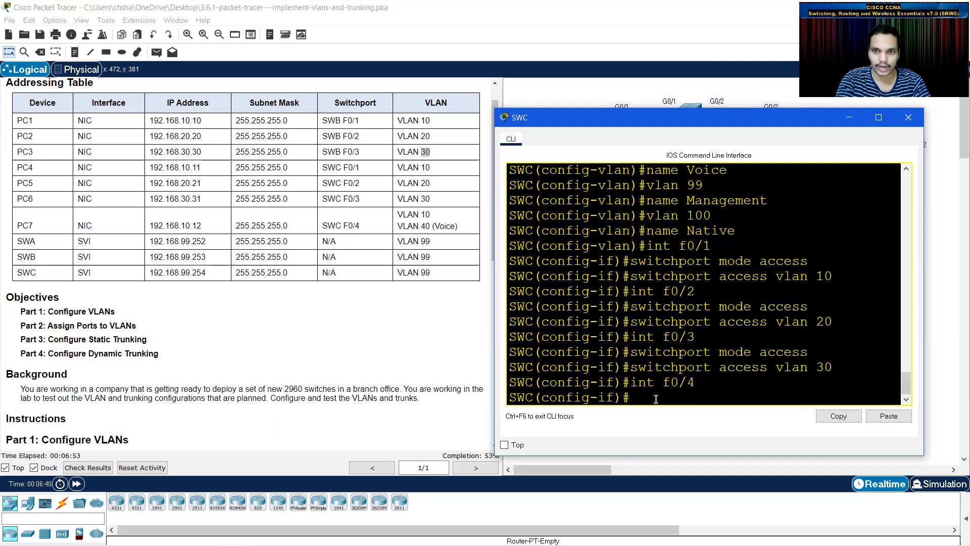
text(switchport mode access)
key(Return)
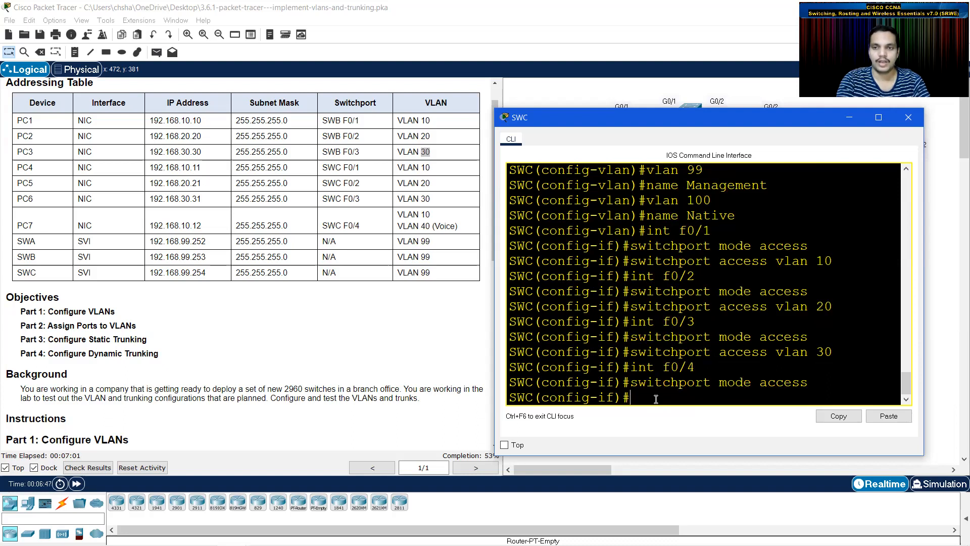
Assign SWC interface f0/4 to access VLAN 10.
text(switchp)
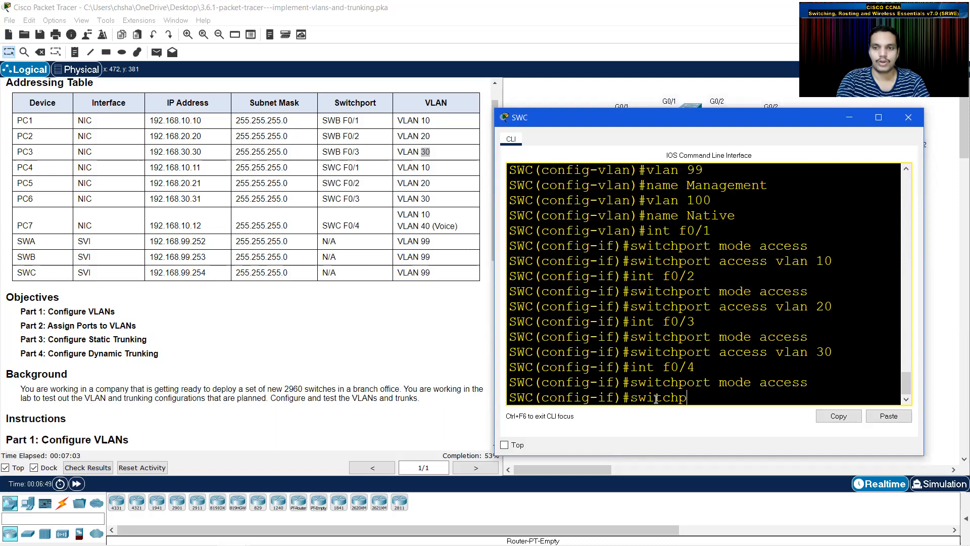
text(ort access vla)
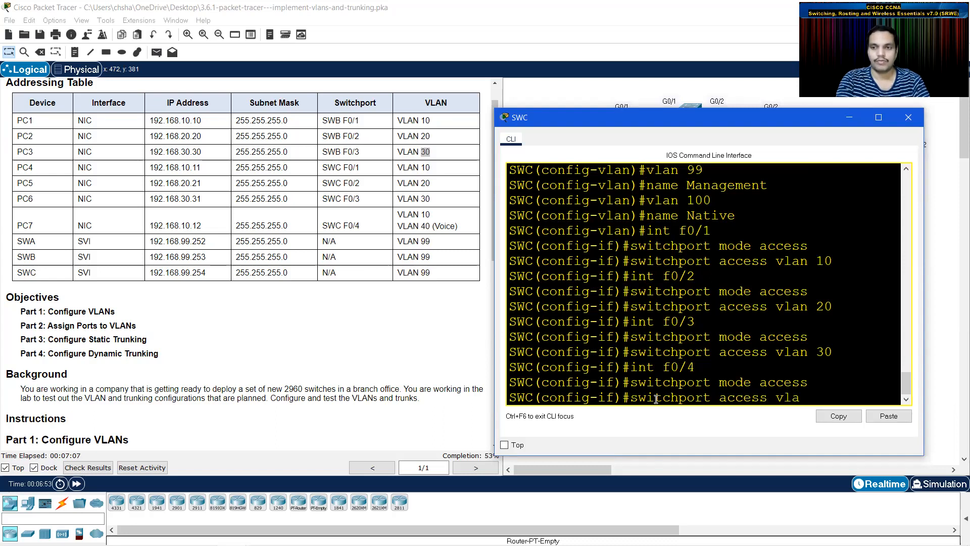
text(n 40)
key(BackSpace)
key(BackSpace)
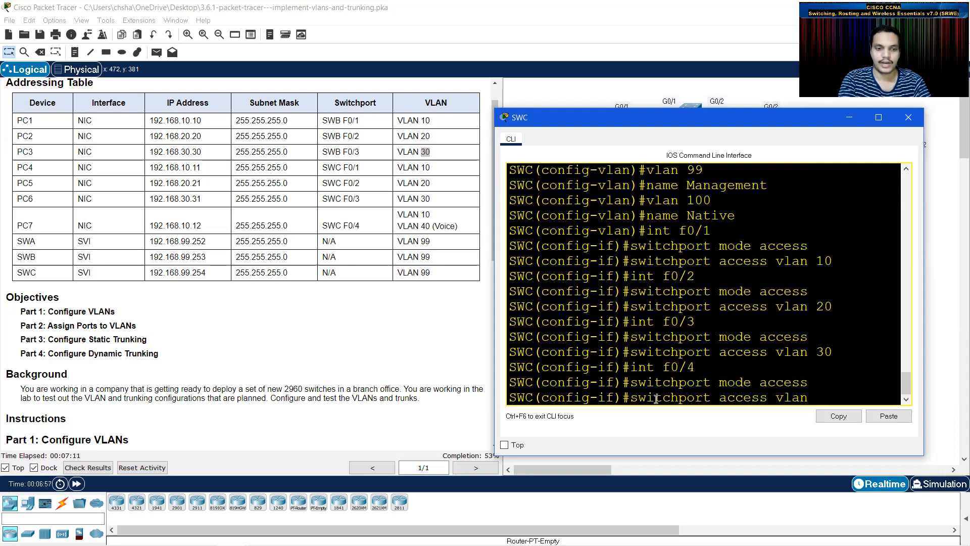
text(10)
key(Return)
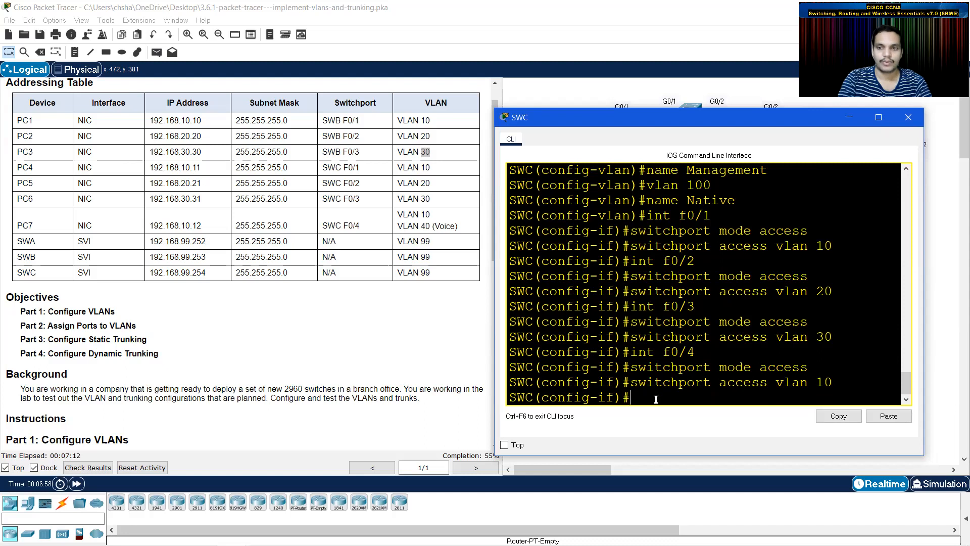
Check the lab's voice VLAN instructions and set SWC interface f0/4 to trust CoS with mls qos trust cos.
scroll(315, 273, down, 8)
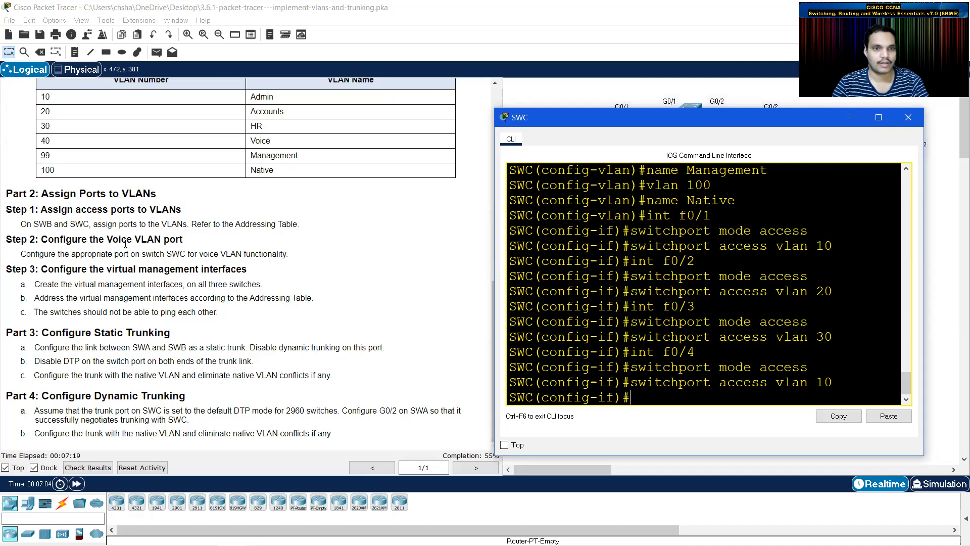
scroll(372, 341, up, 8)
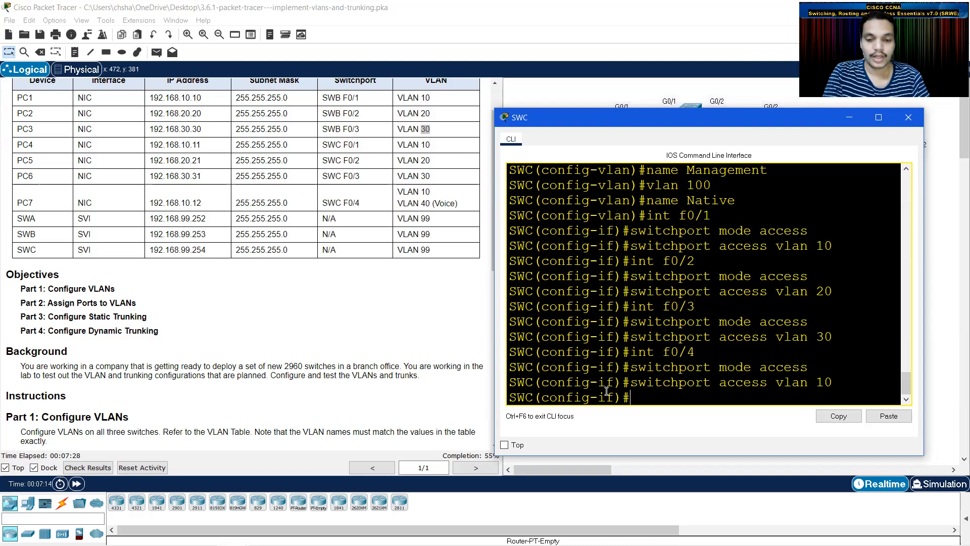
text(m)
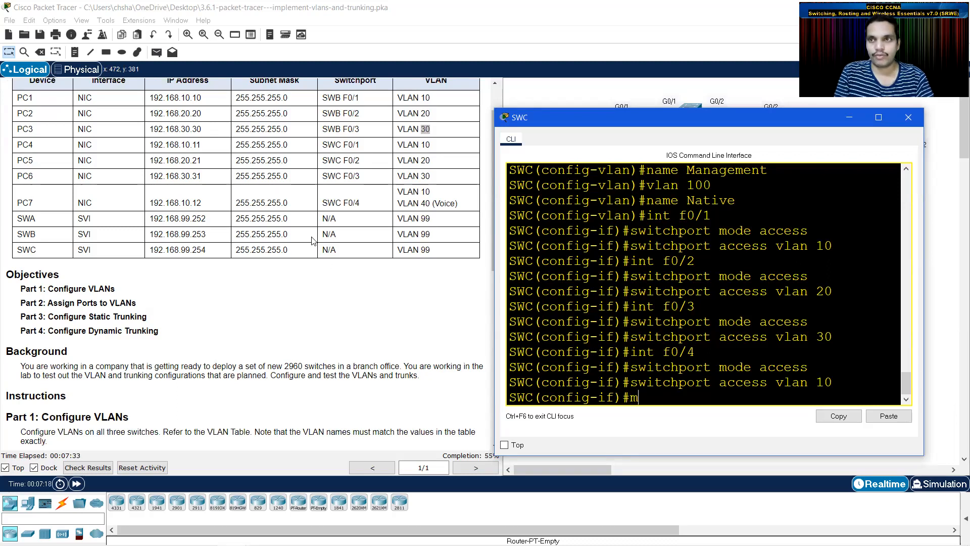
text(ls qo)
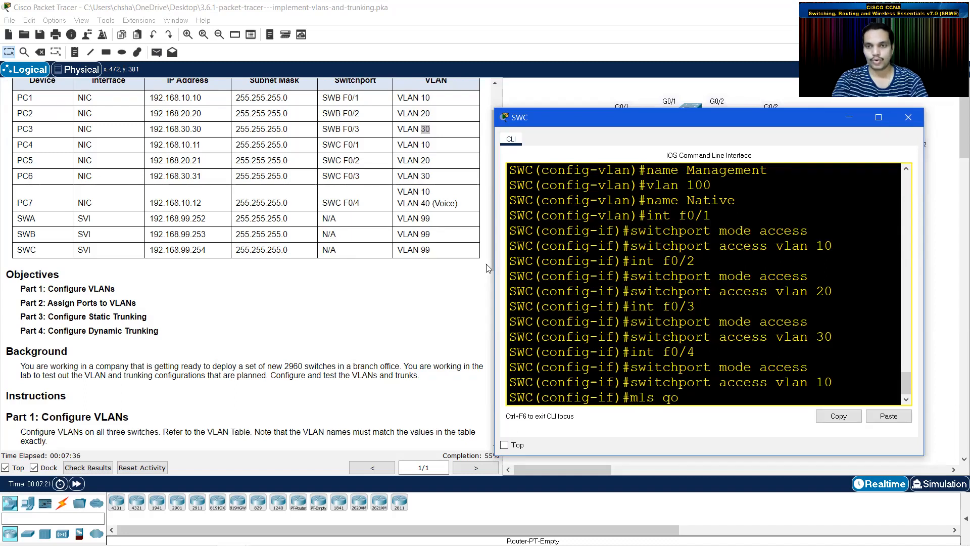
text(s trust cos)
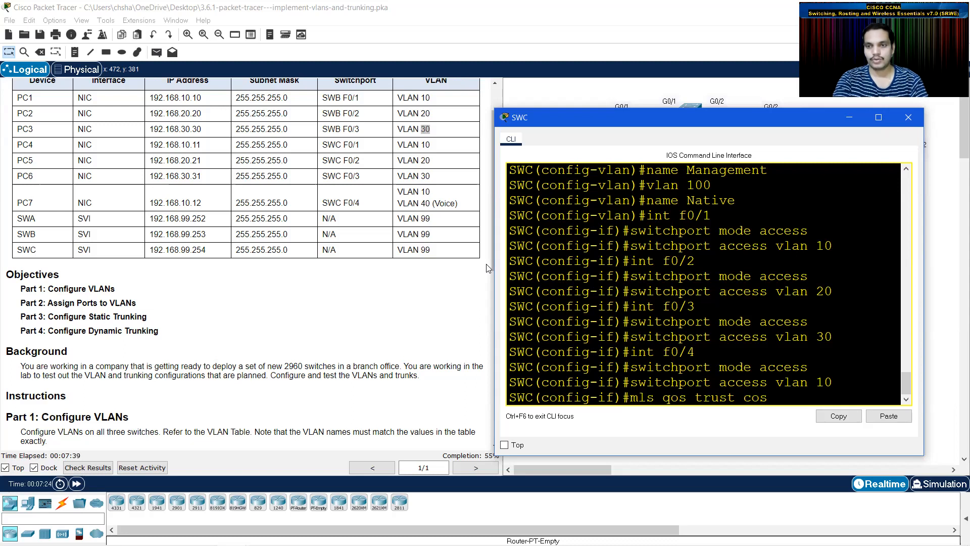
key(Return)
Set VLAN 40 as the voice VLAN on SWC interface f0/4.
text(switchport)
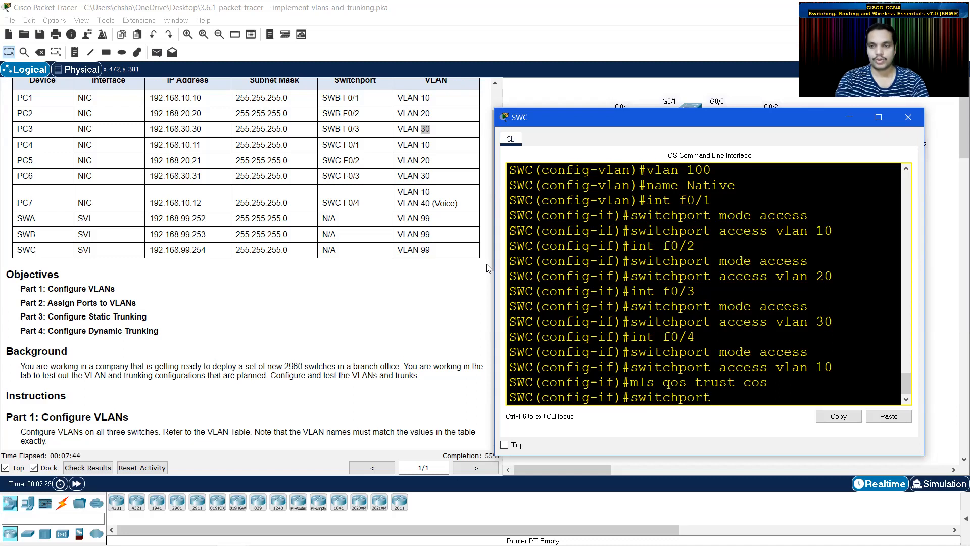
text( voice cla)
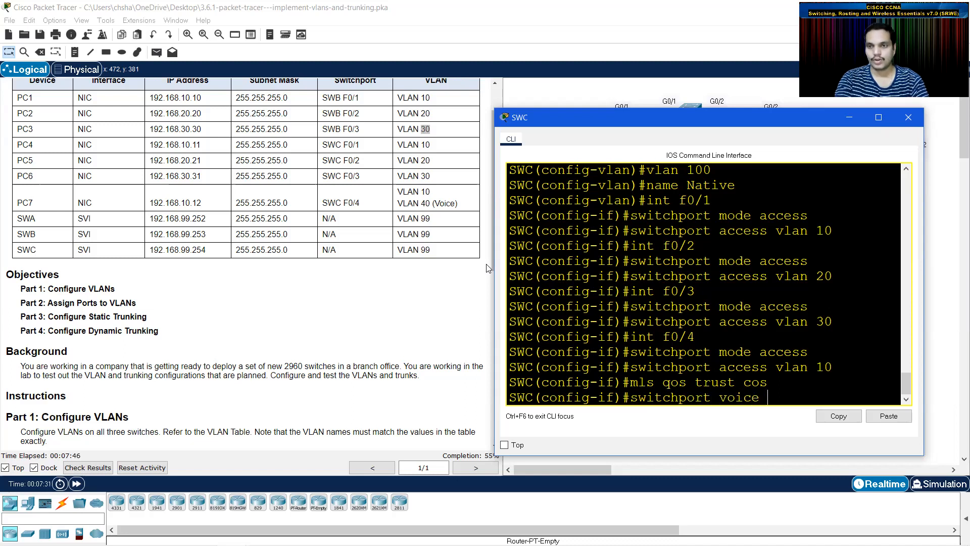
key(BackSpace)
key(BackSpace)
key(BackSpace)
text(v)
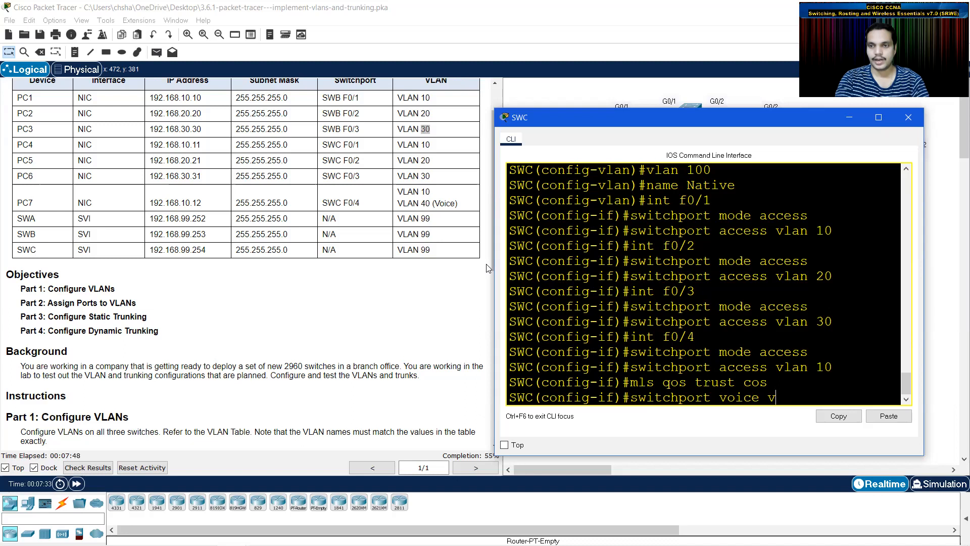
text(lan 40)
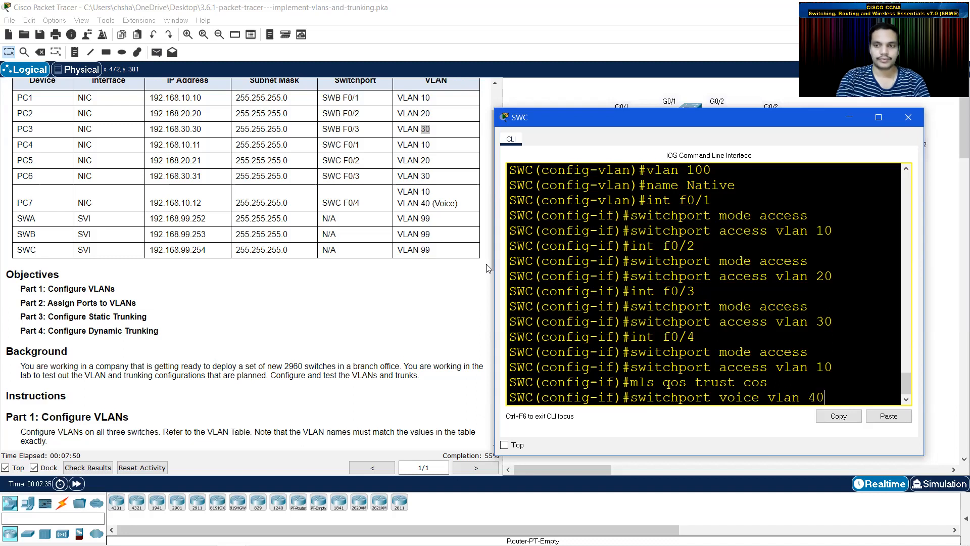
key(Return)
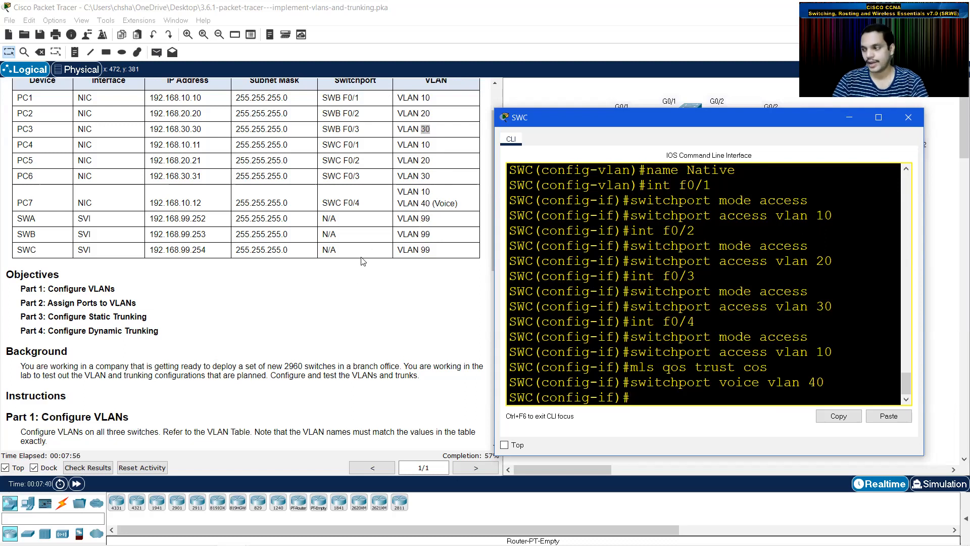
Review the virtual management interface instructions, minimize the SWC console and fast-forward the network time.
scroll(364, 263, down, 2)
scroll(362, 303, down, 3)
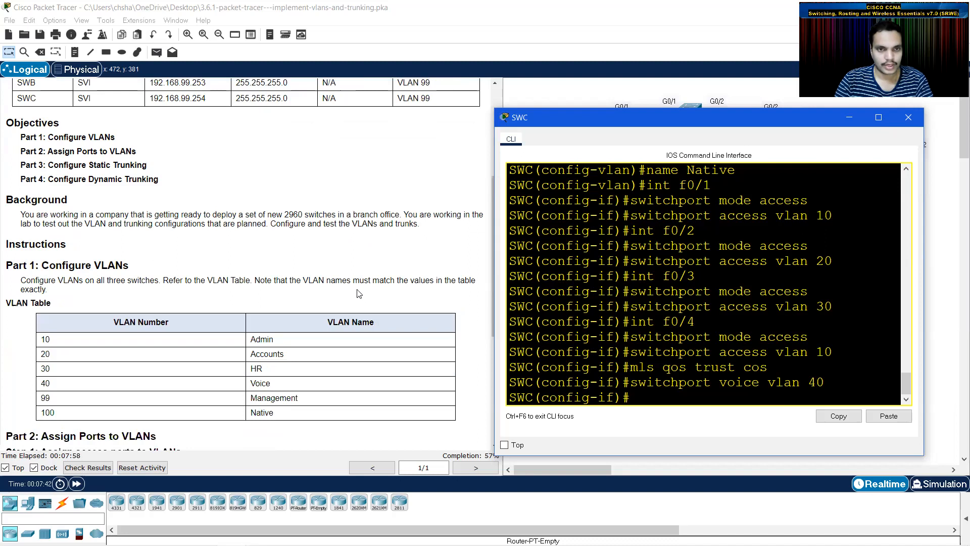
scroll(354, 279, down, 5)
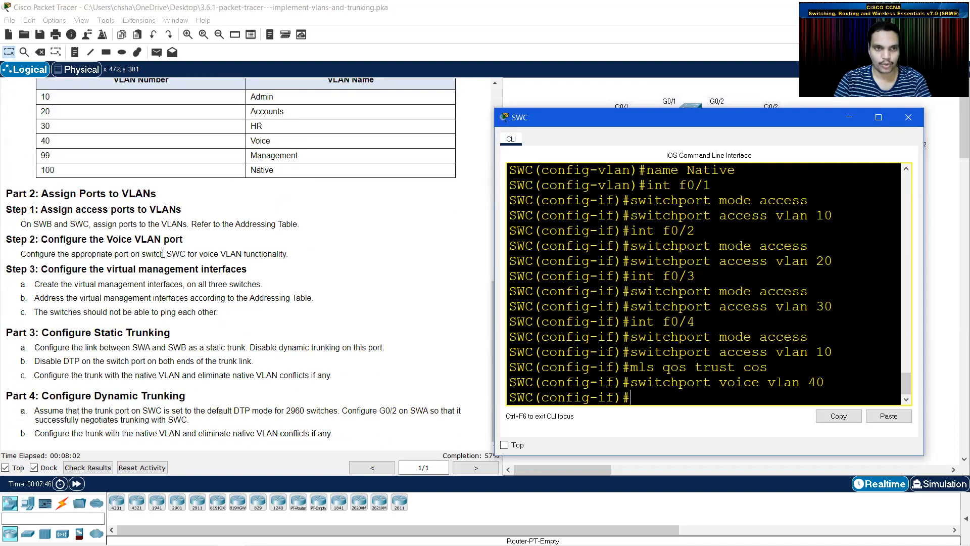
click(852, 119)
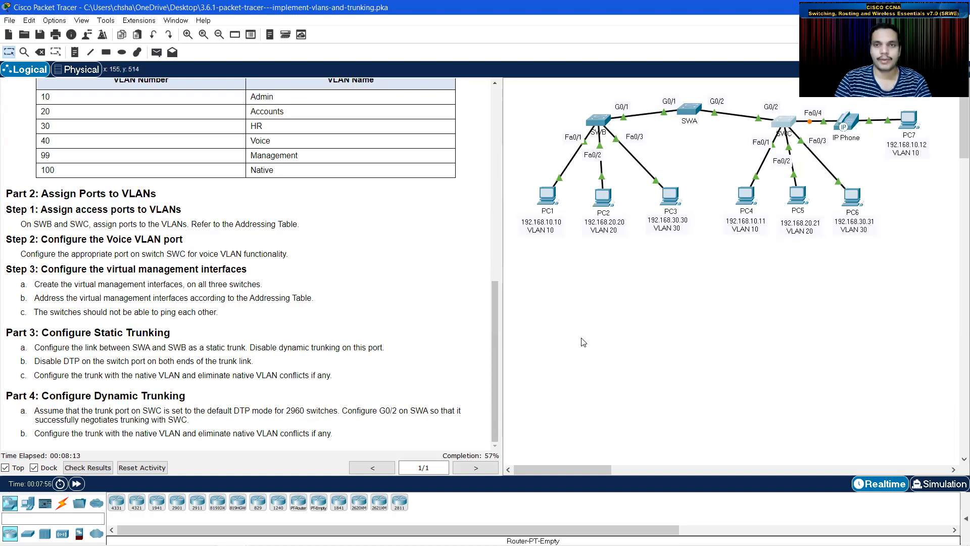
scroll(263, 288, up, 4)
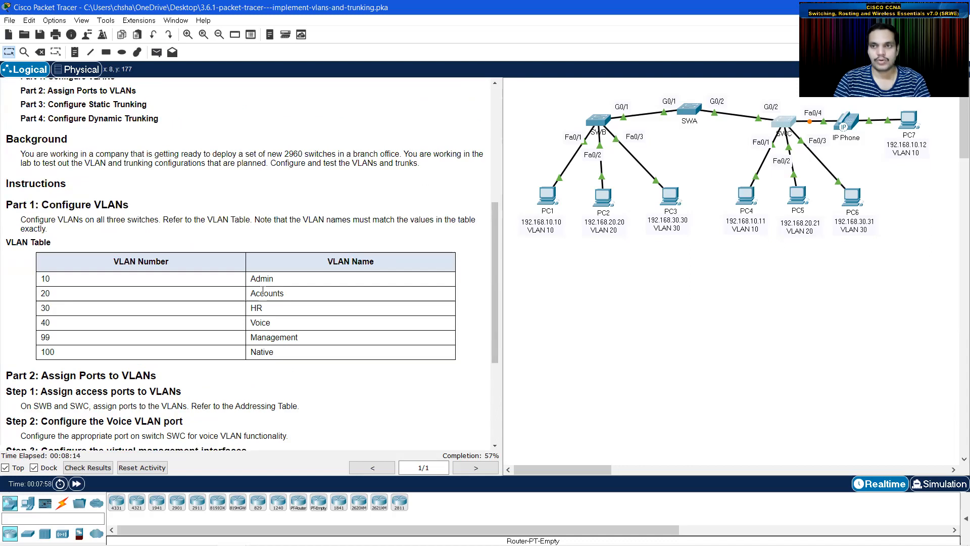
click(82, 484)
Open the SWA command line beside the addressing table and create its VLAN 99 management interface.
click(697, 114)
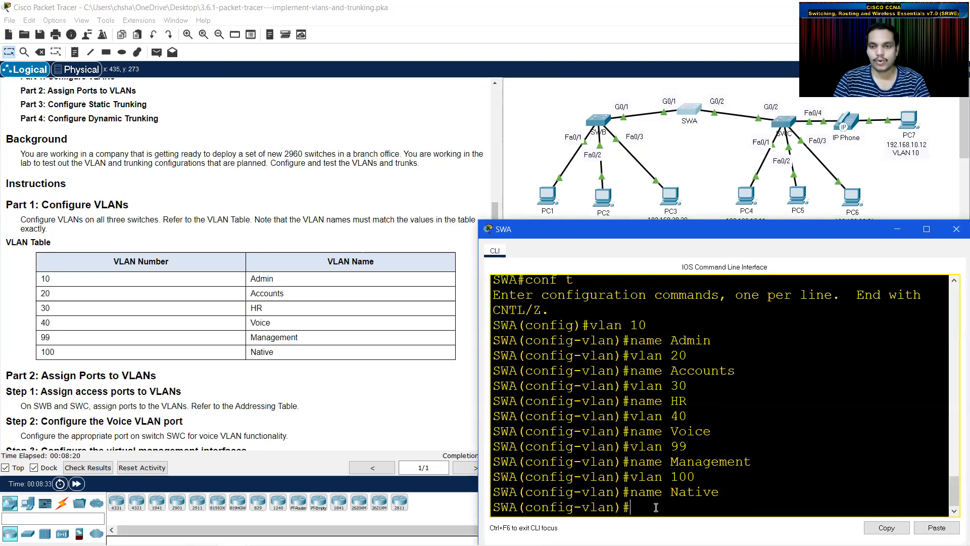
scroll(203, 287, up, 6)
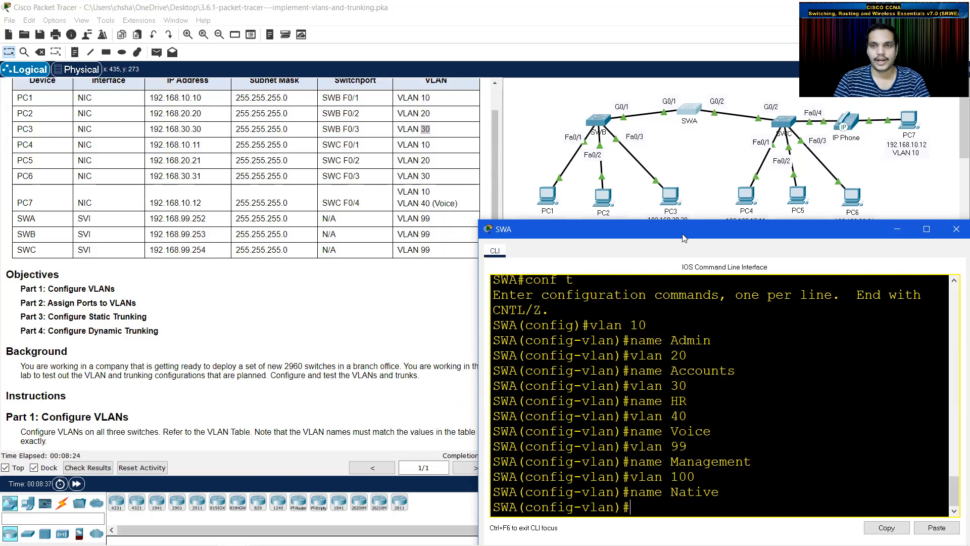
drag(682, 235, 694, 189)
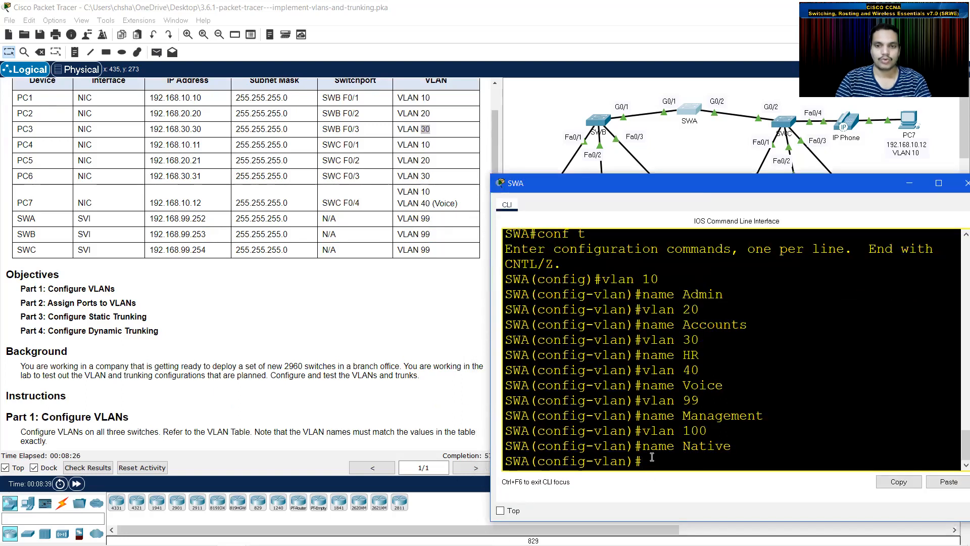
text(int vlan 99)
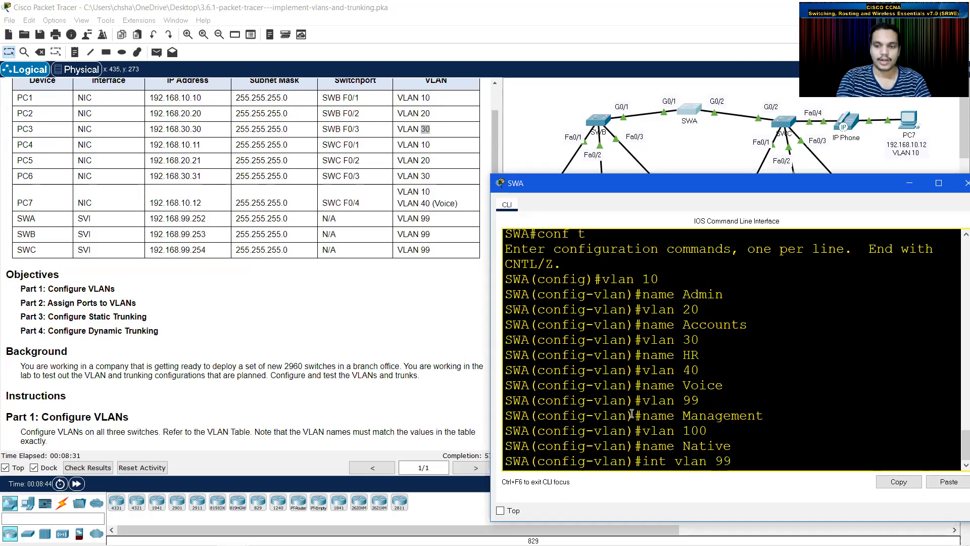
key(Return)
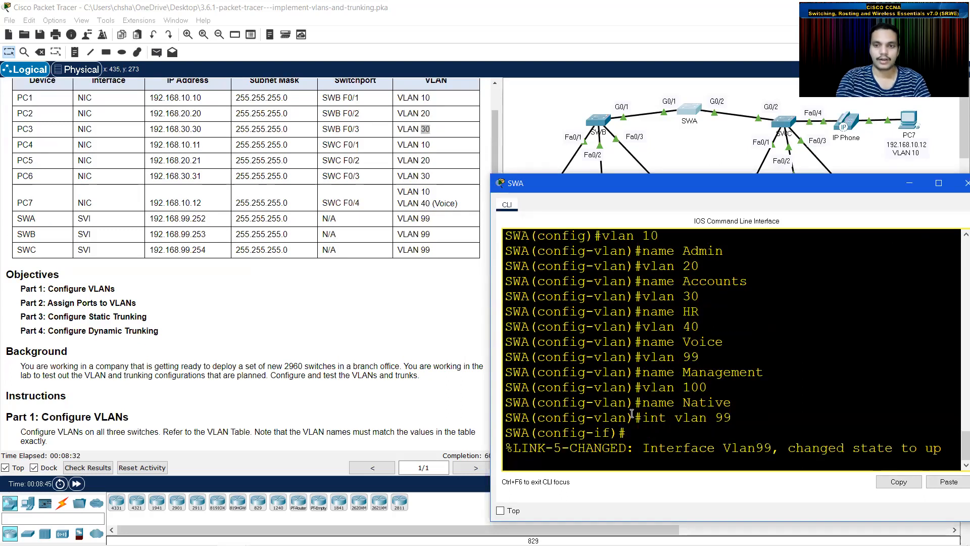
Assign IP address 192.168.99.252 with mask 255.255.255.0 to SWA's VLAN 99 interface and enable it with no shutdown.
text(ip address)
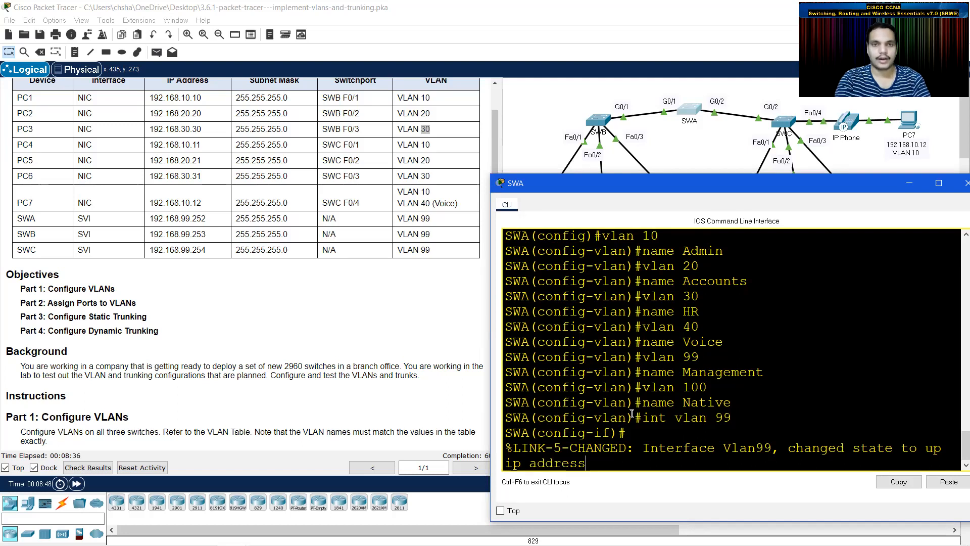
text( 192.168)
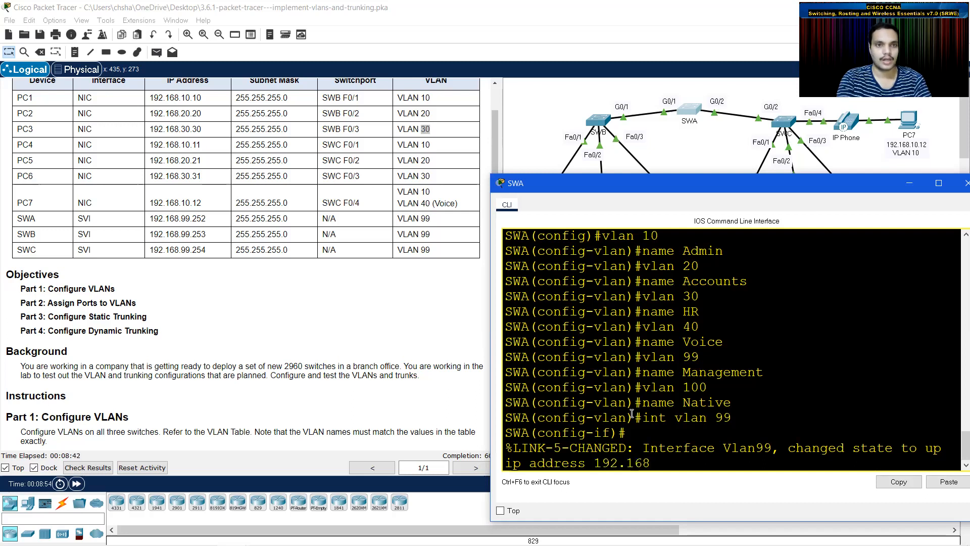
text(.99)
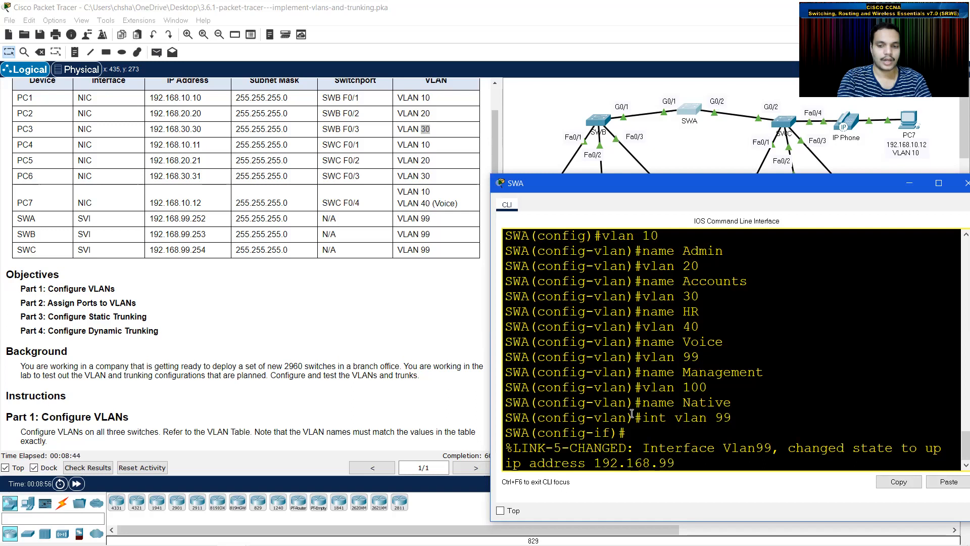
text(.252)
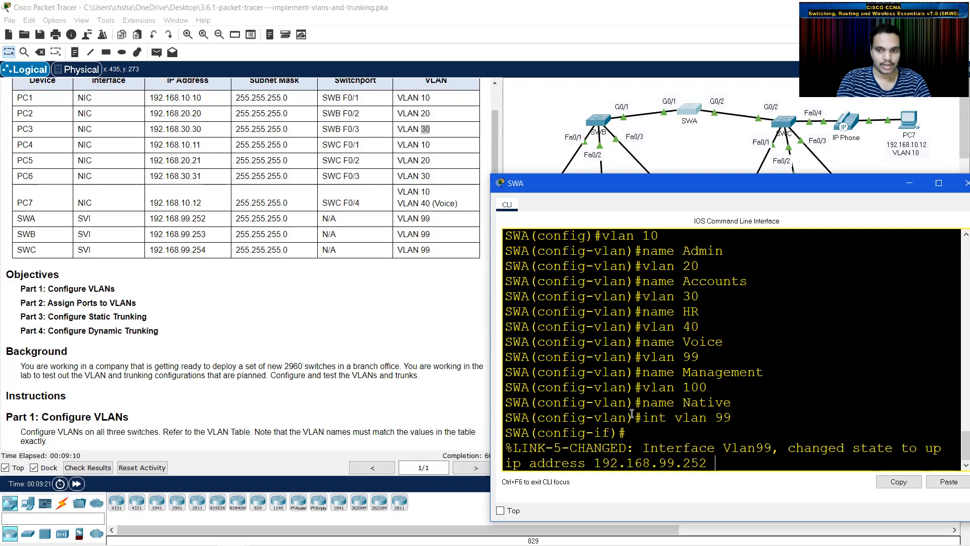
text(255.2)
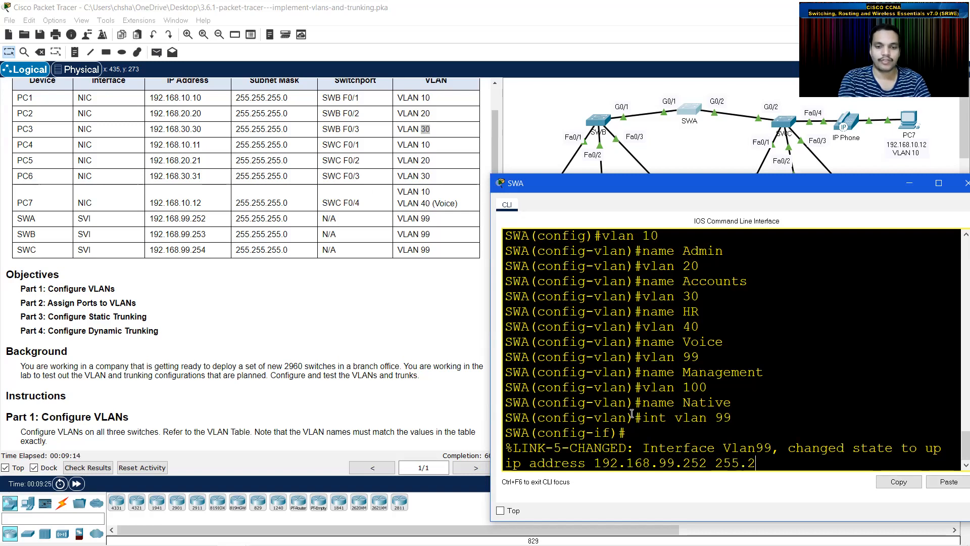
text(55.255)
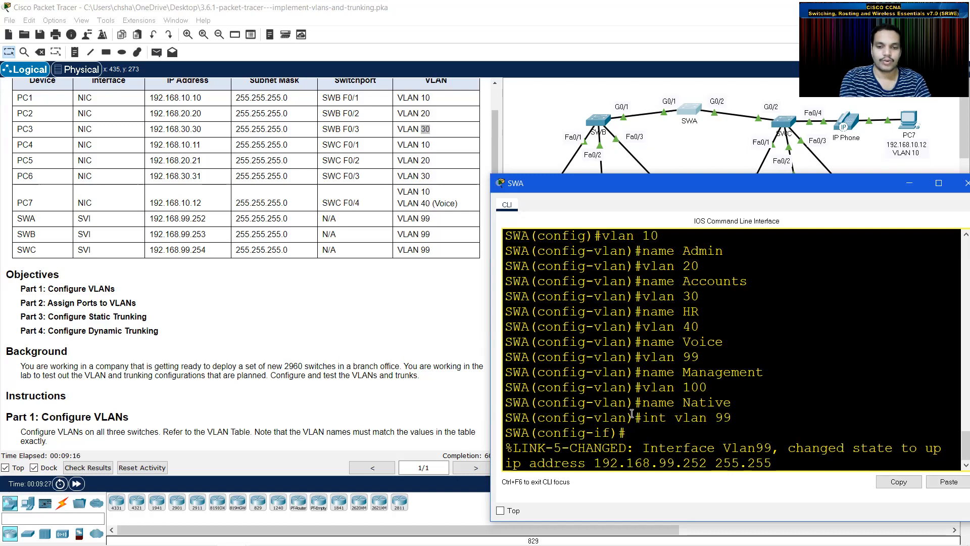
text(.0)
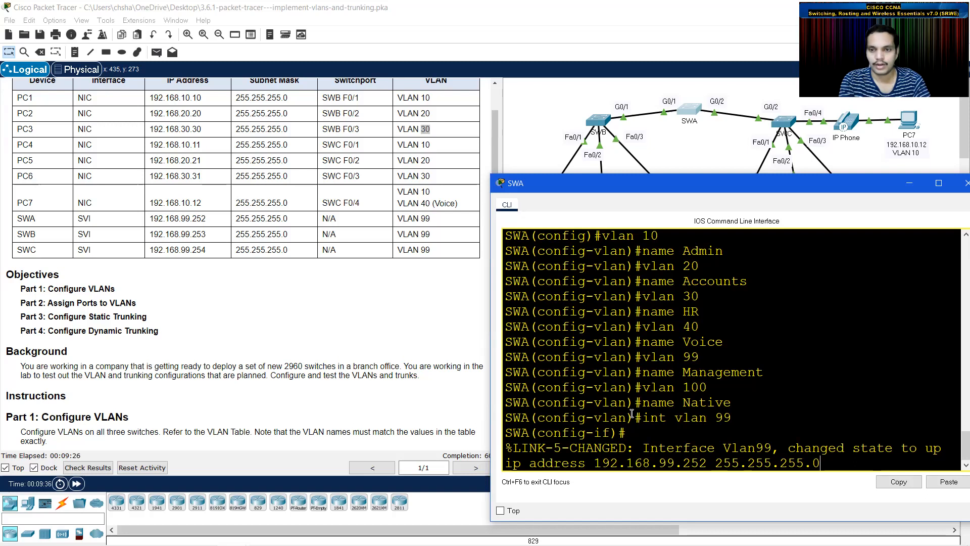
key(Return)
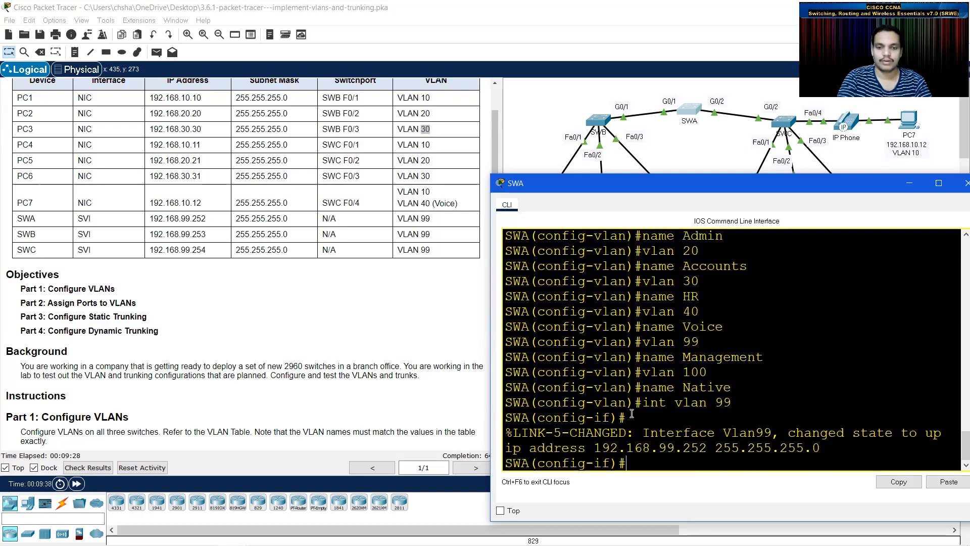
text(no sh)
key(Return)
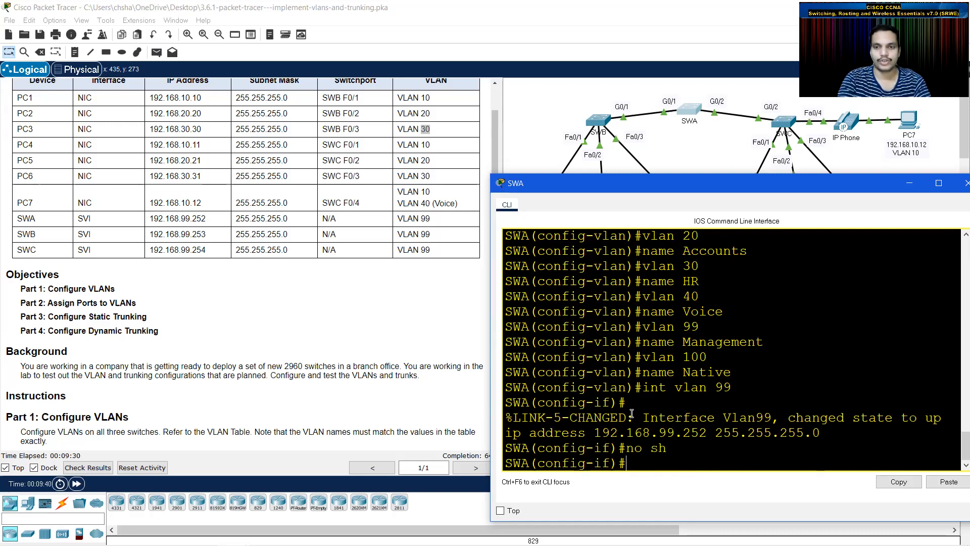
Close the SWA console, open the SWB command line and create its VLAN 99 management interface.
click(966, 182)
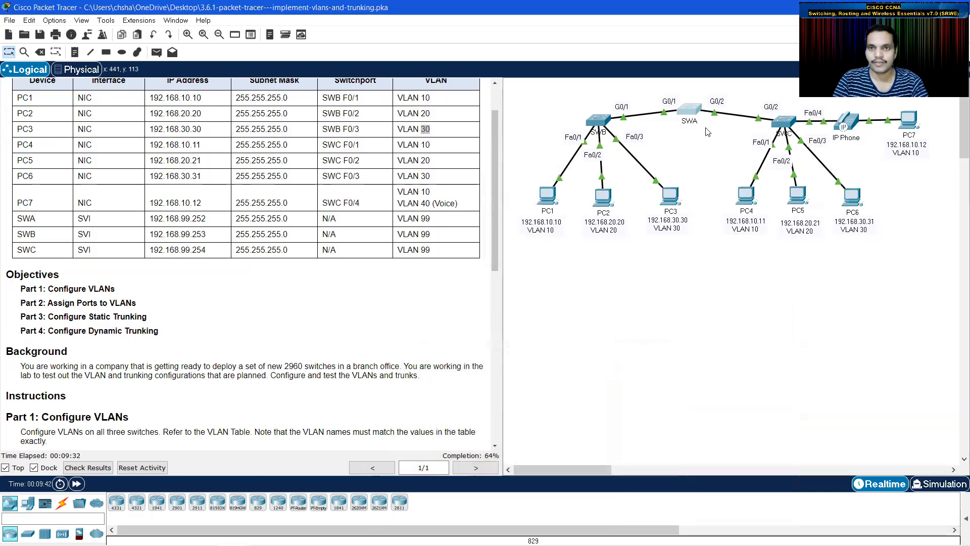
click(600, 122)
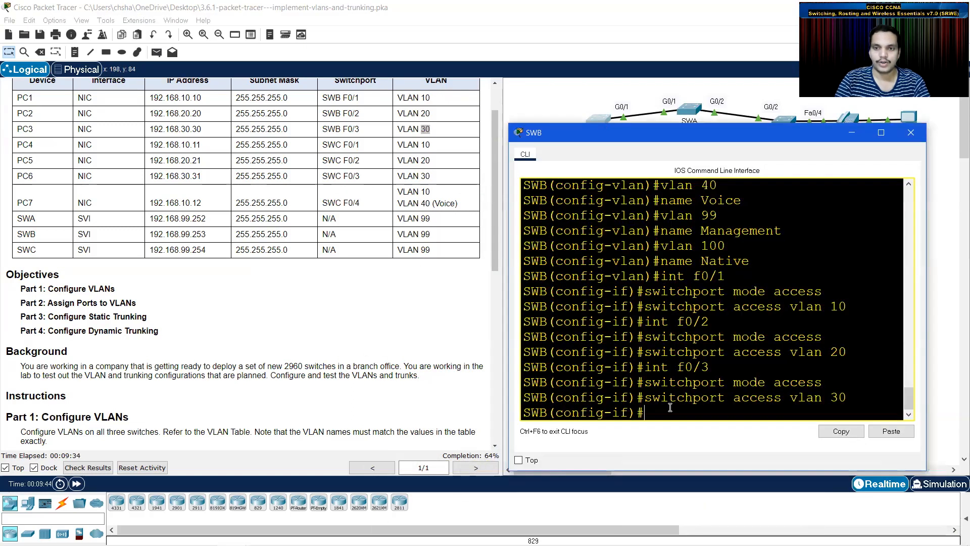
text(int vla)
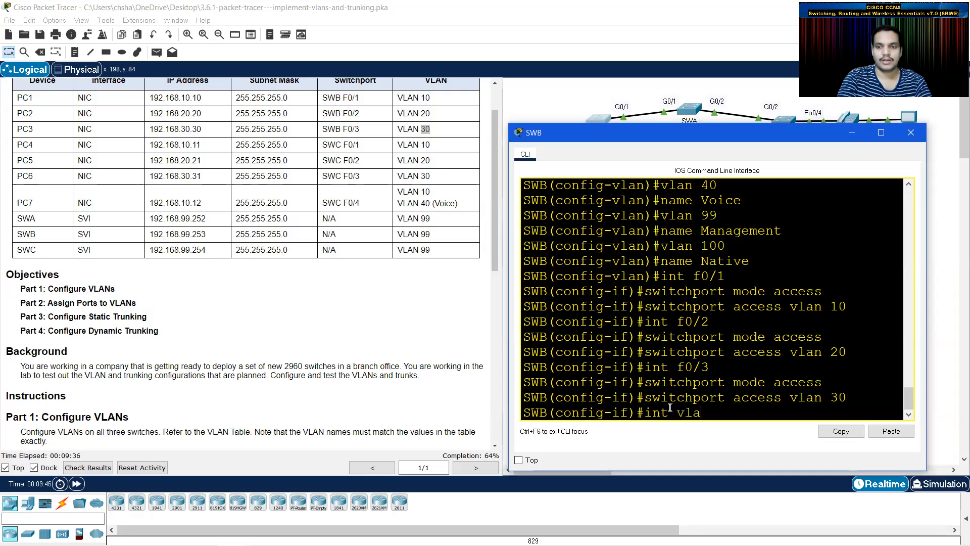
text(n 99)
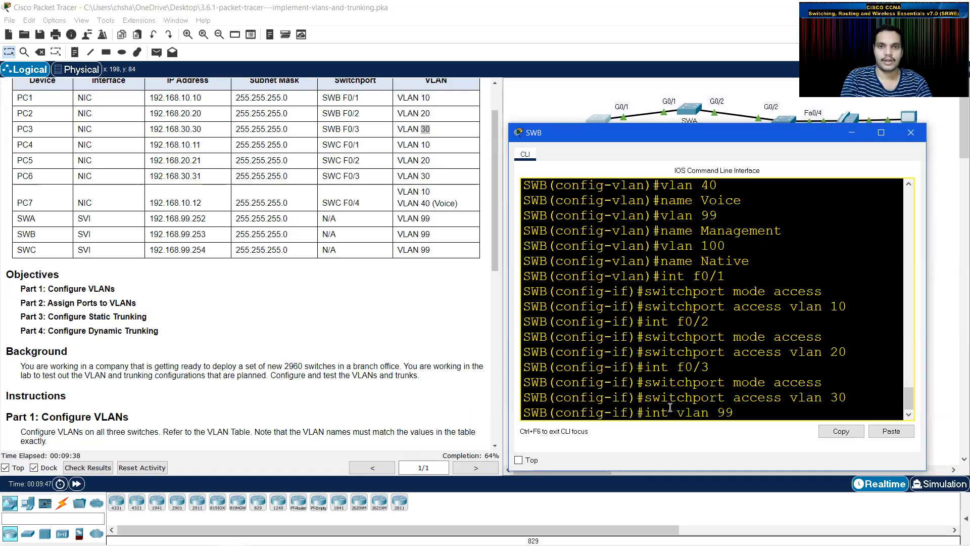
key(Return)
Assign IP address 192.168.99.253 with mask 255.255.255.0 to SWB's VLAN 99 interface and enable it with no shutdown.
text(ip add)
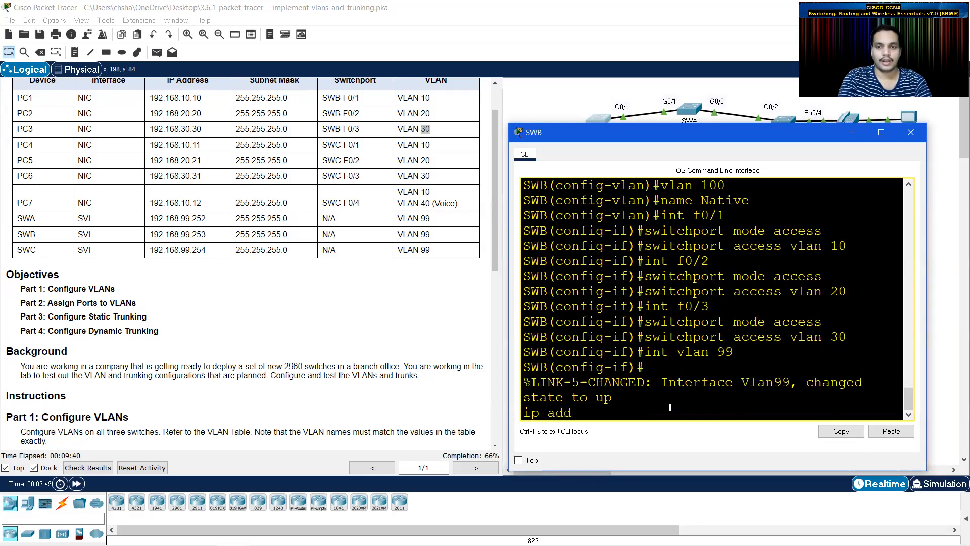
text(ress 192)
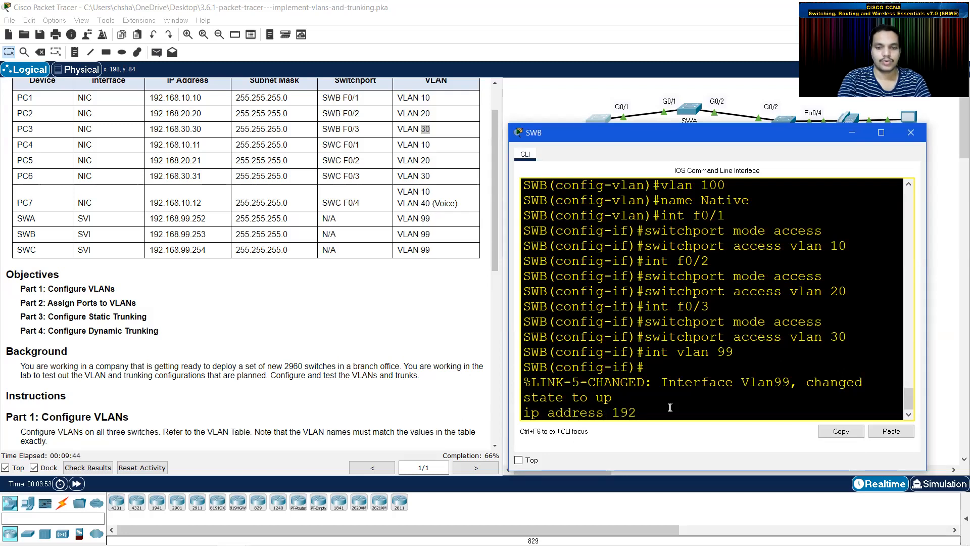
text(.168)
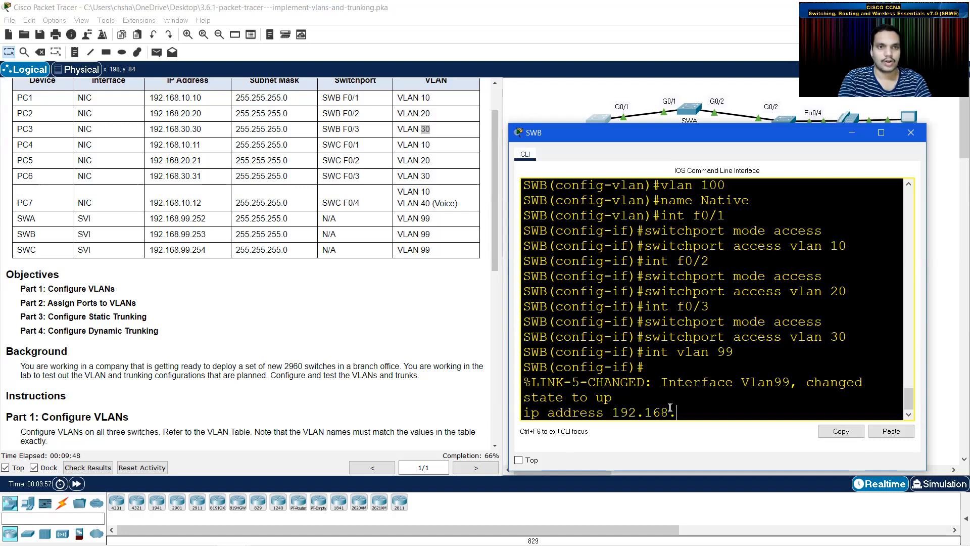
text(.99.253)
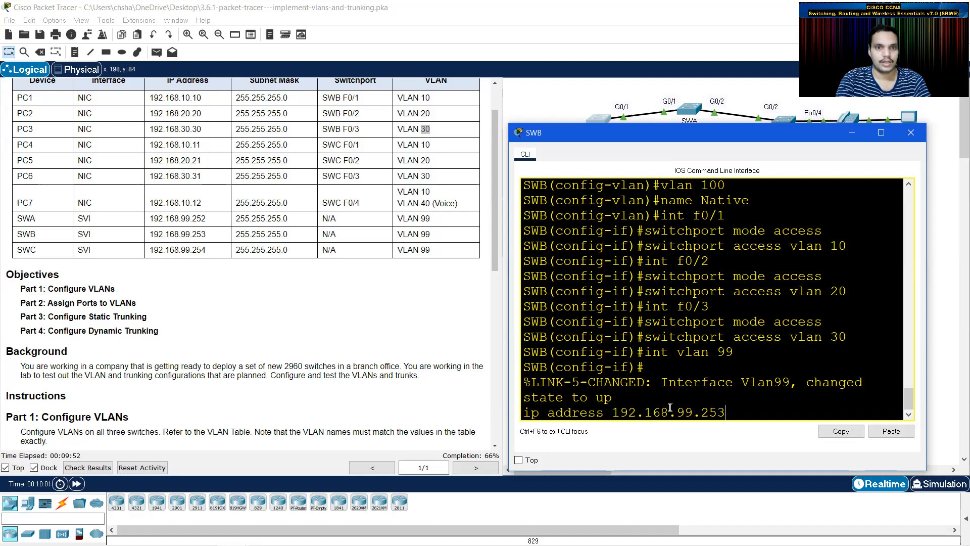
text( 255)
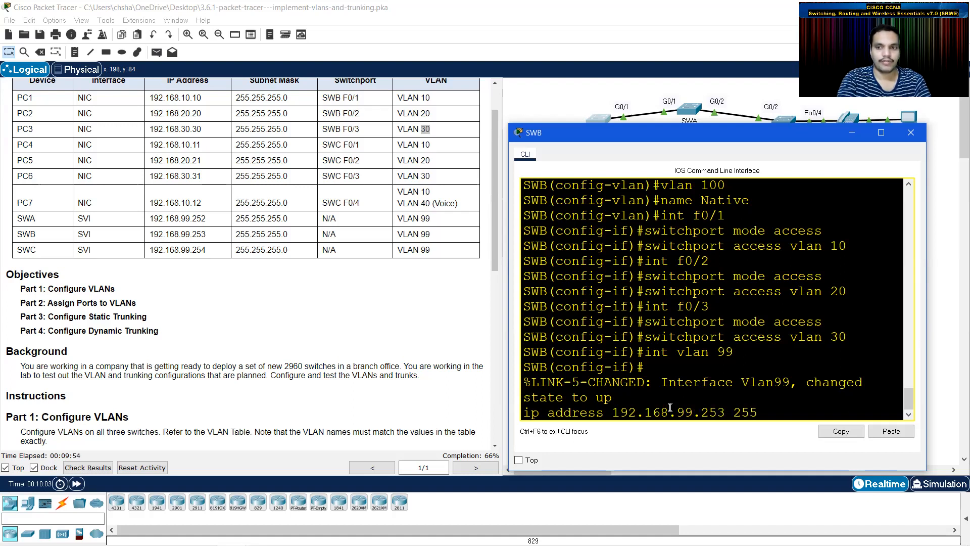
text(.255.)
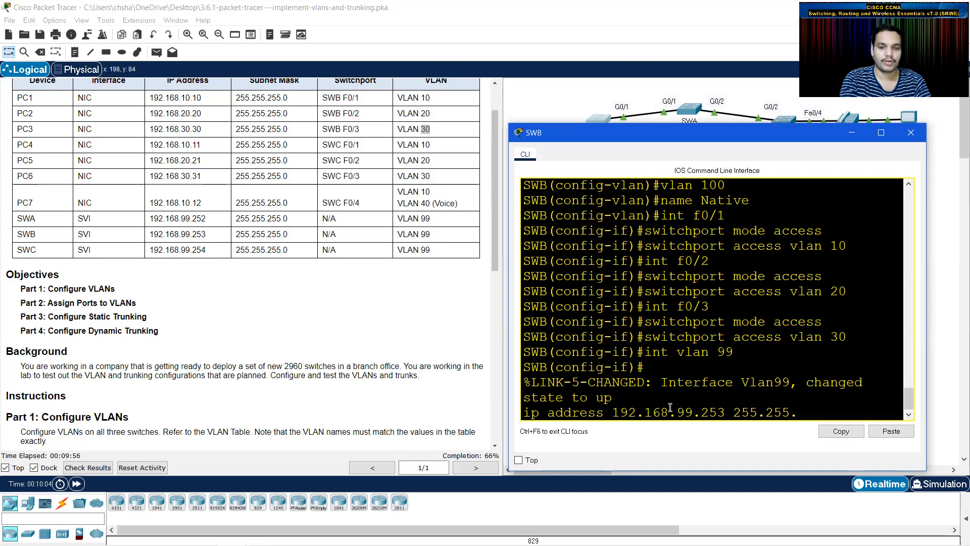
text(255.0)
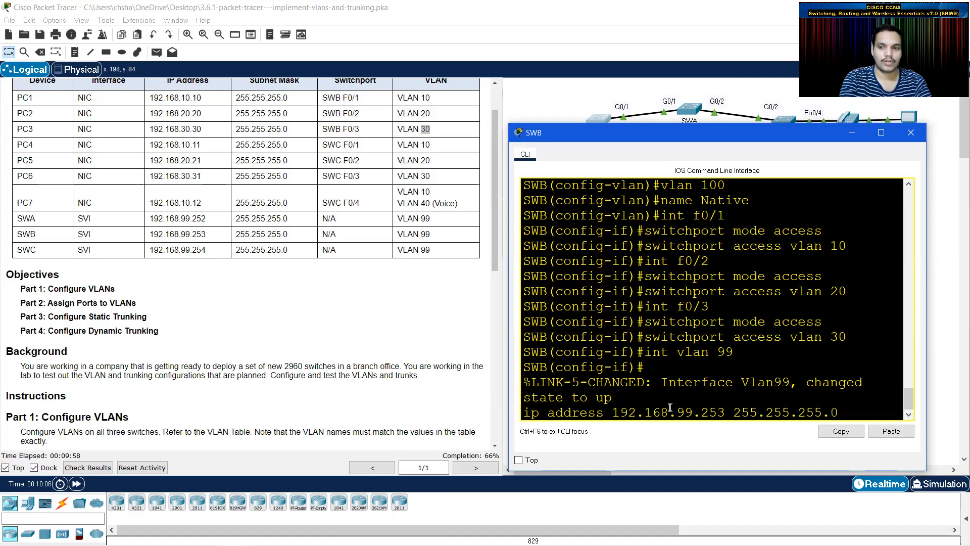
key(Return)
text(no s)
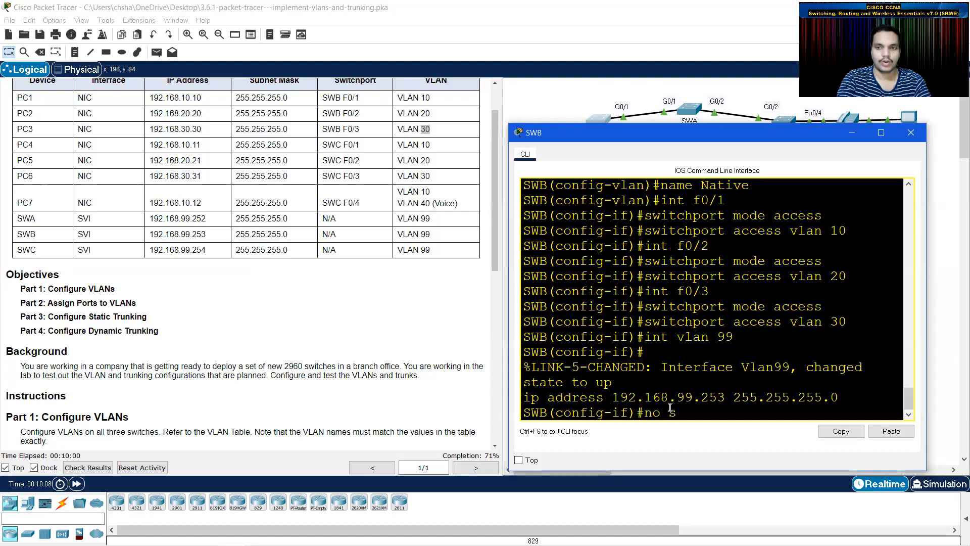
text(h)
key(Return)
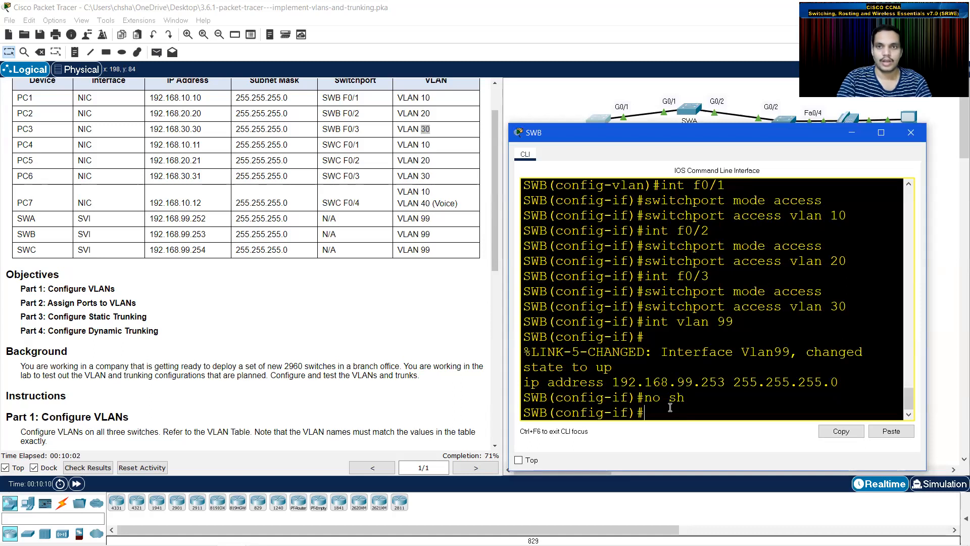
Move the SWB console clear of the topology, open the SWC command line and create its VLAN 99 management interface.
drag(749, 134, 764, 186)
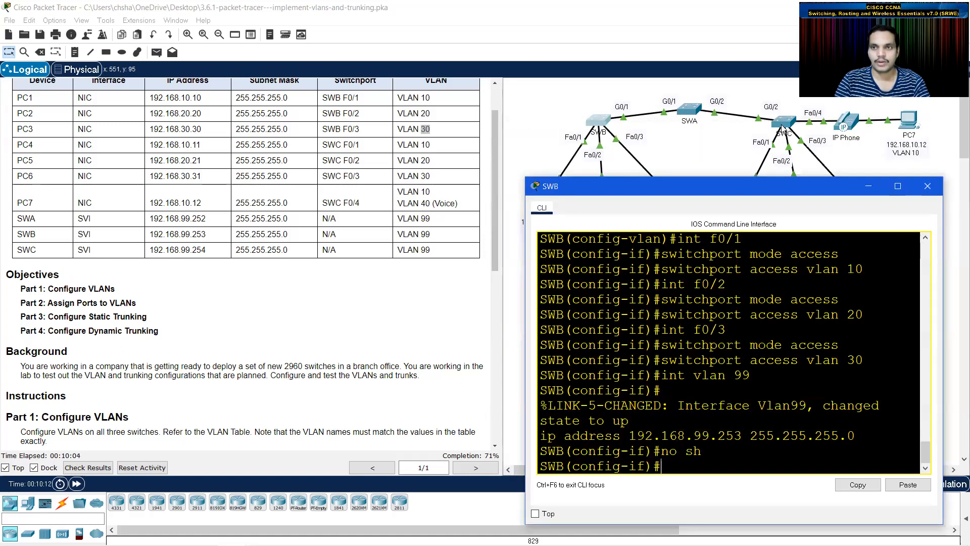
click(781, 123)
click(652, 399)
text(int vlan)
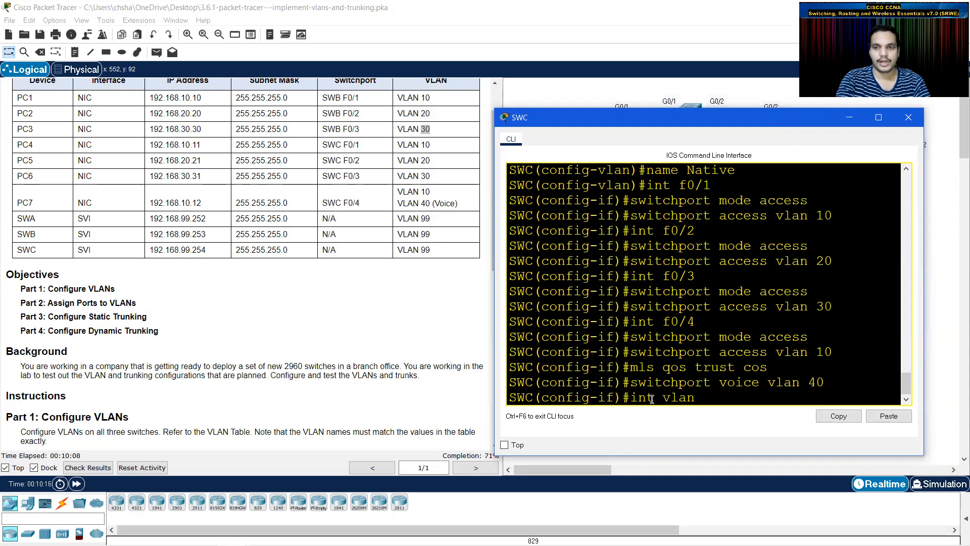
text( 99)
key(Return)
Assign IP address 192.168.99.254 with mask 255.255.255.0 to SWC's VLAN 99 interface and enable it with no shutdown.
text(ip )
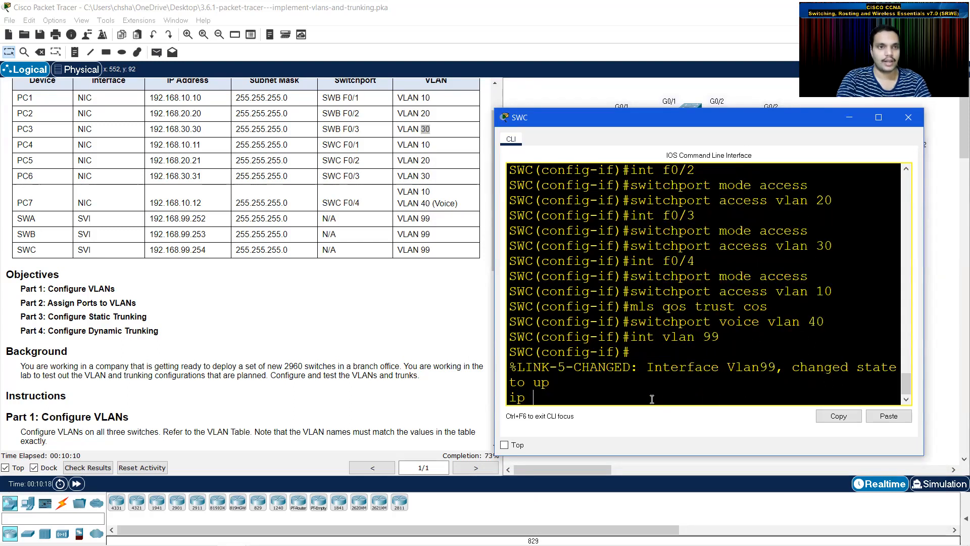
text(address 192.17)
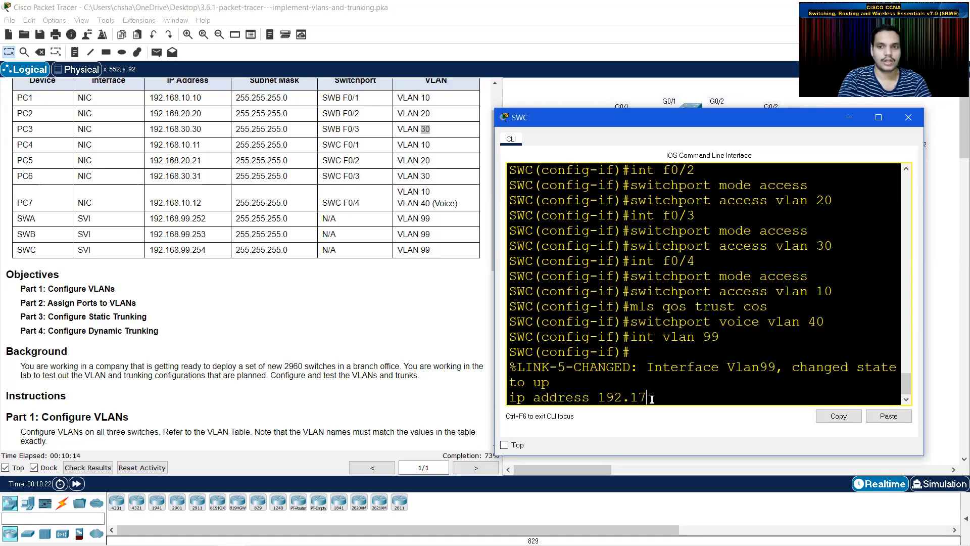
key(BackSpace)
text(68)
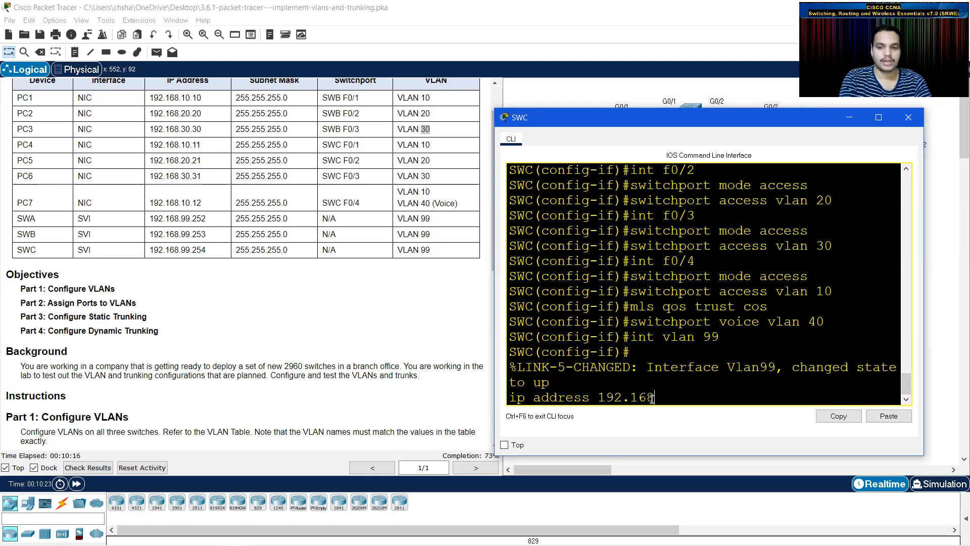
text(.99.254 255.2)
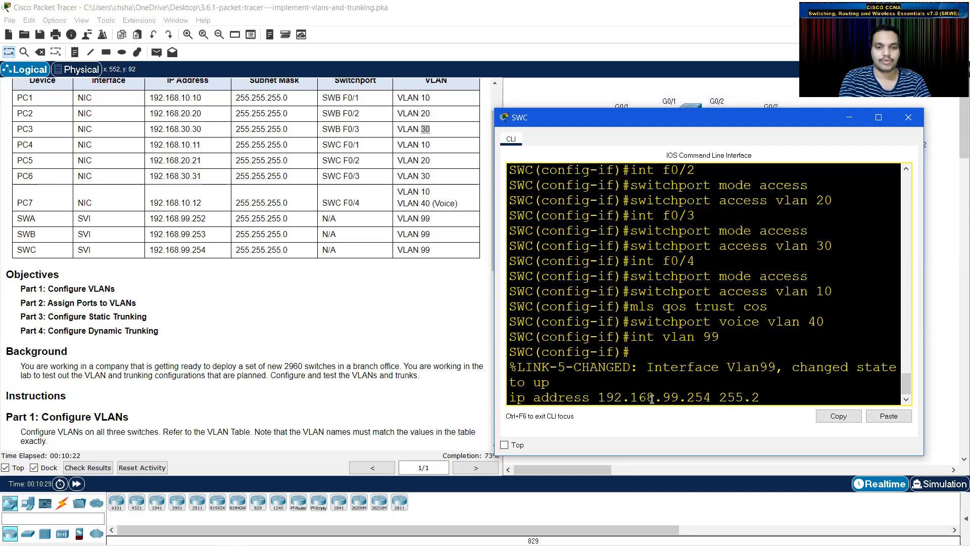
text(55.255)
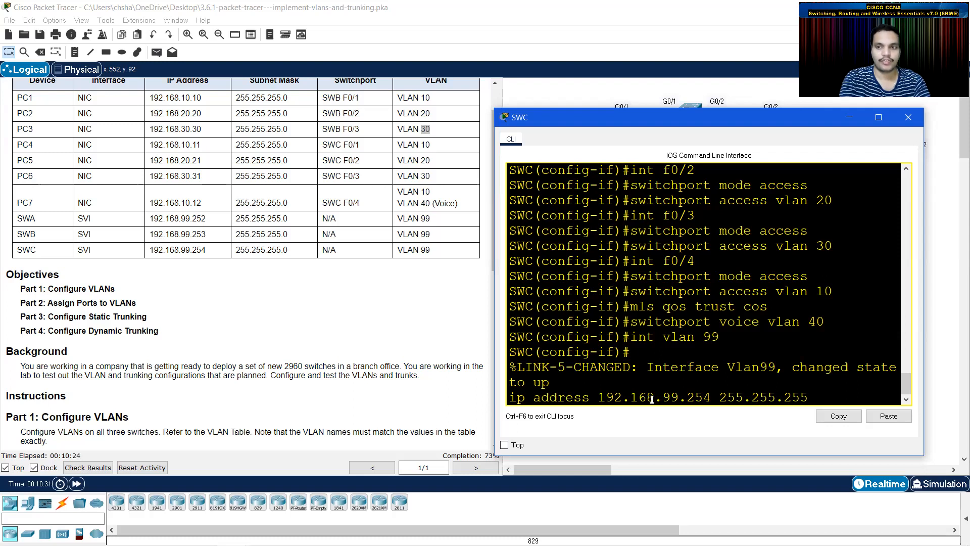
text(.0)
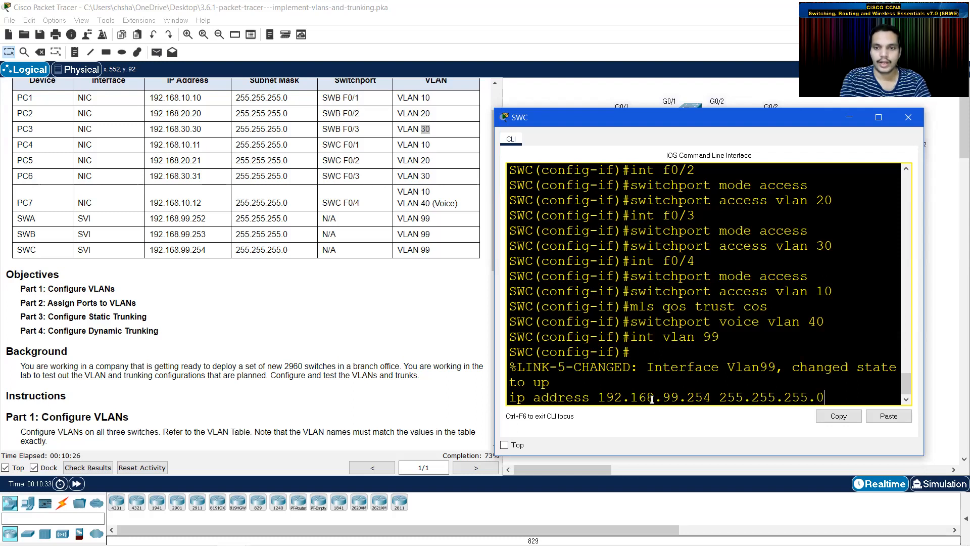
key(Return)
text(no sh)
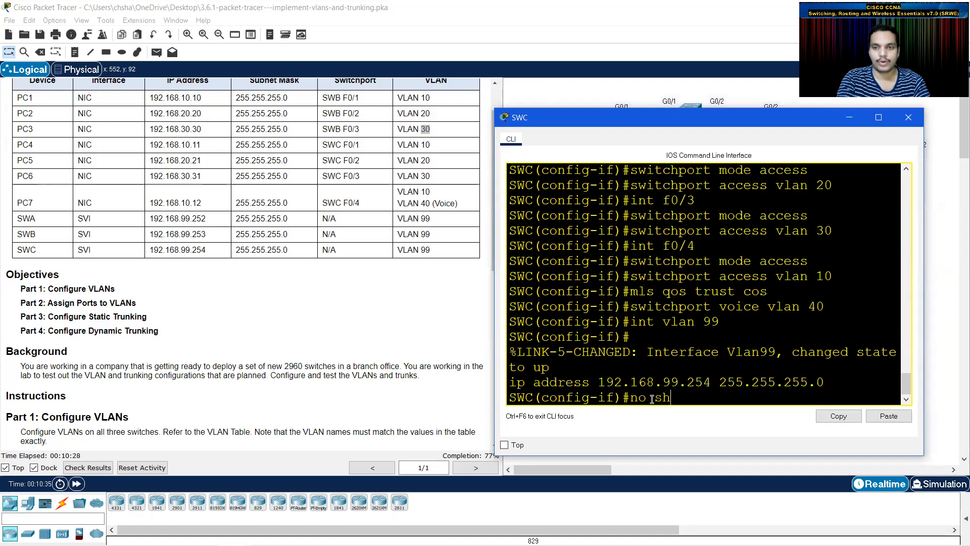
text(utdown)
key(Return)
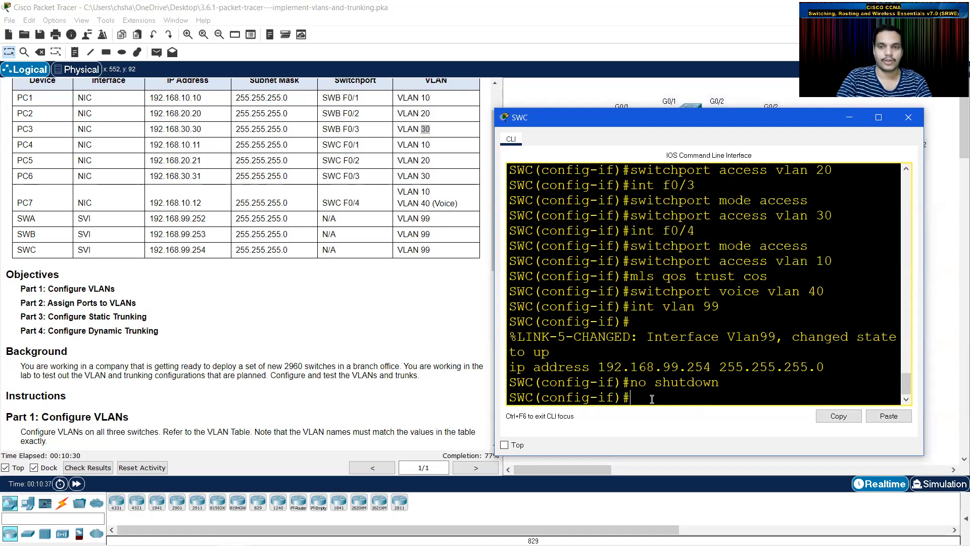
Minimize the SWC console and read the Part 3 static trunking instructions on the SWA–SWB link, DTP and the native VLAN.
click(850, 118)
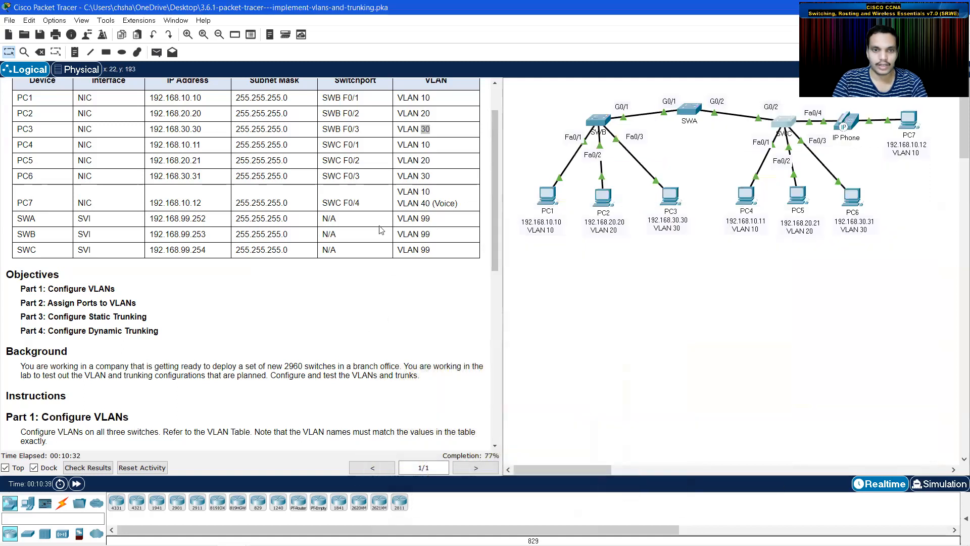
scroll(380, 230, down, 12)
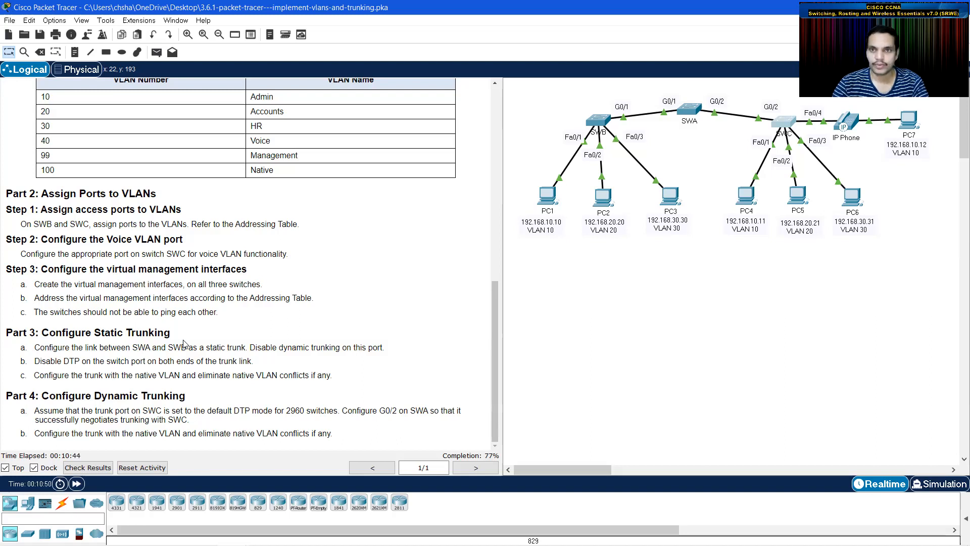
drag(64, 348, 390, 352)
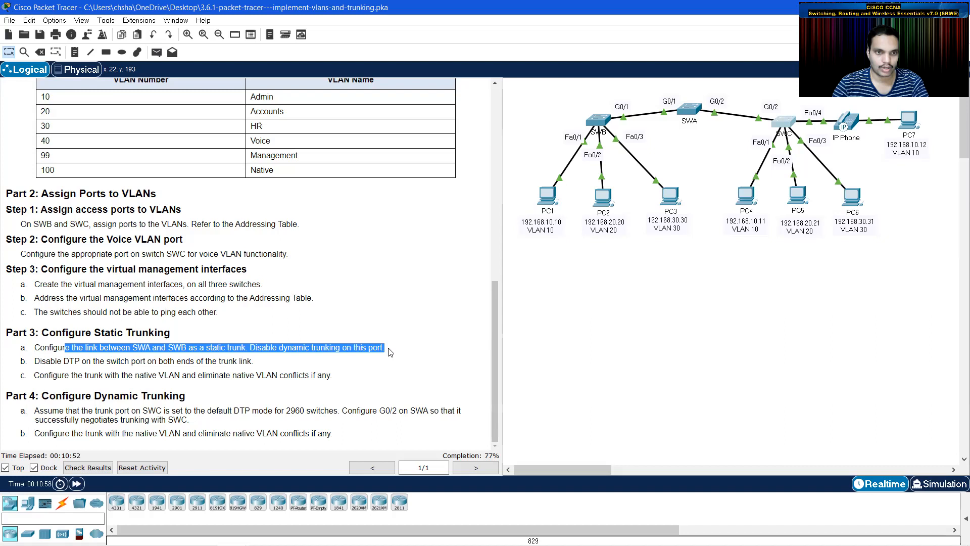
drag(64, 362, 262, 363)
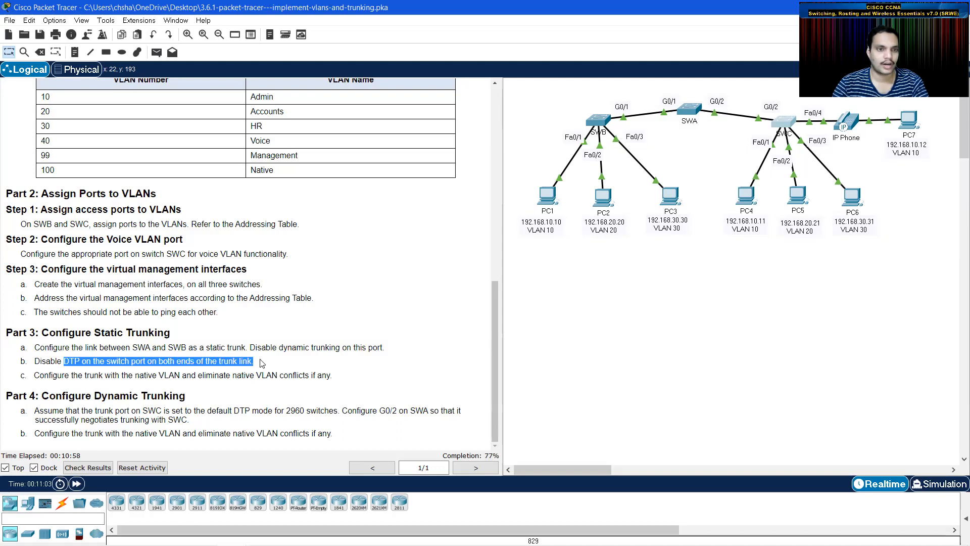
click(263, 364)
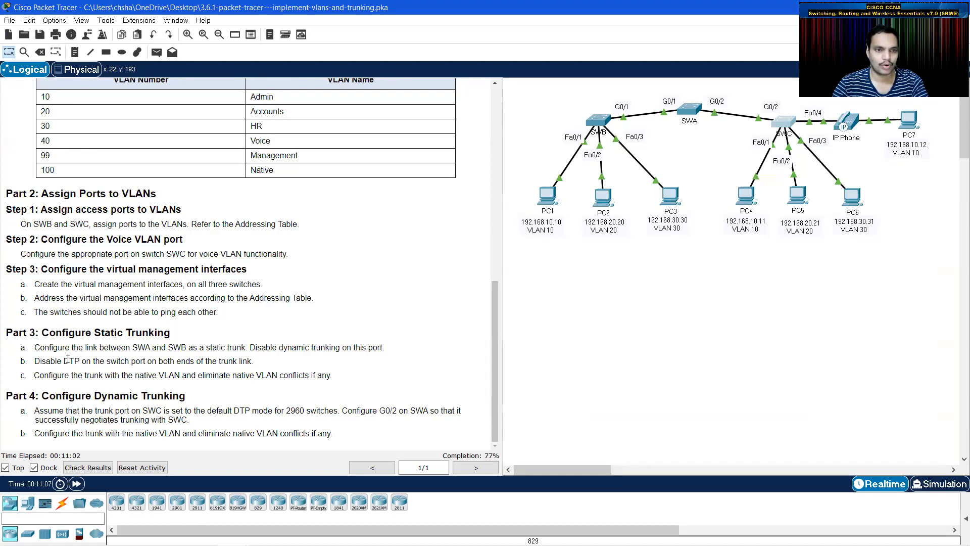
drag(87, 377, 339, 376)
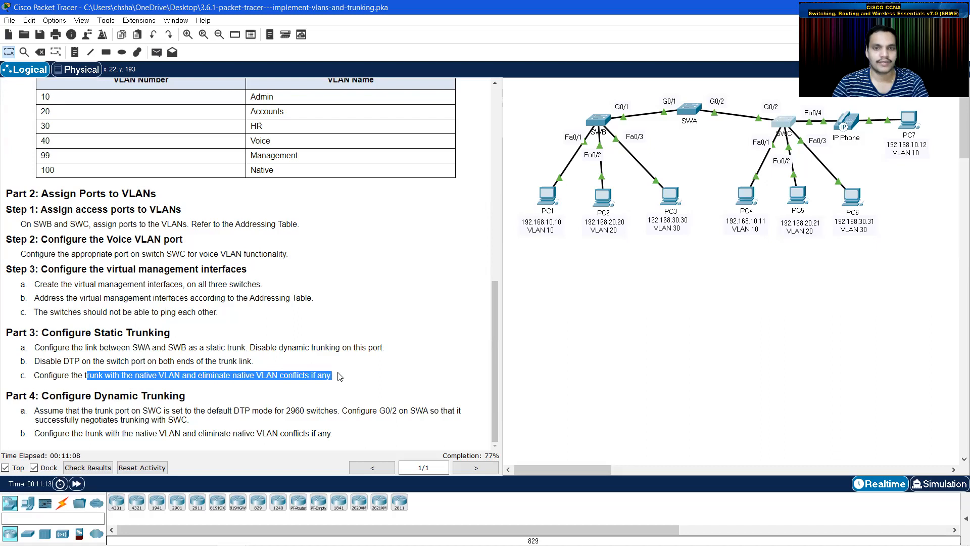
click(365, 354)
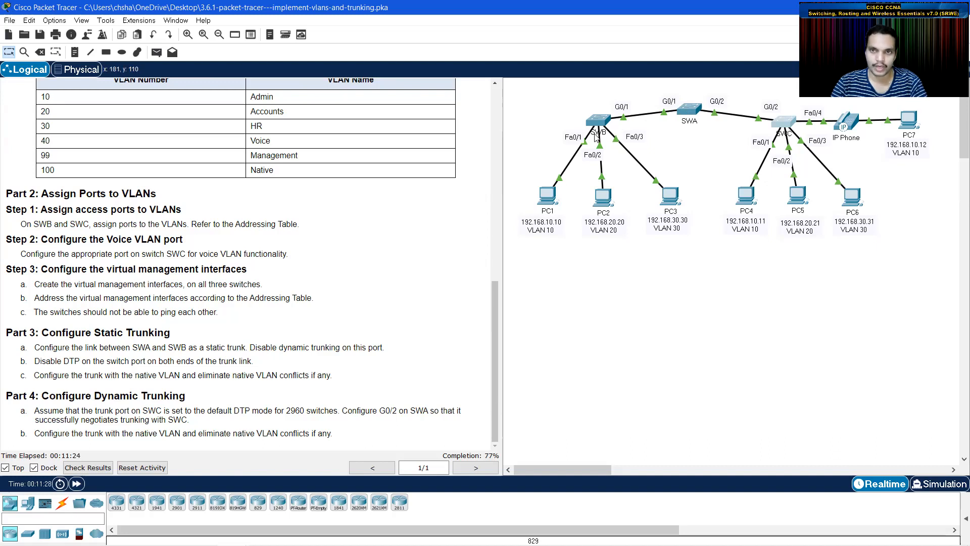
Open the SWA command line and set interface g0/1 to trunk mode with switchport mode trunk.
click(687, 100)
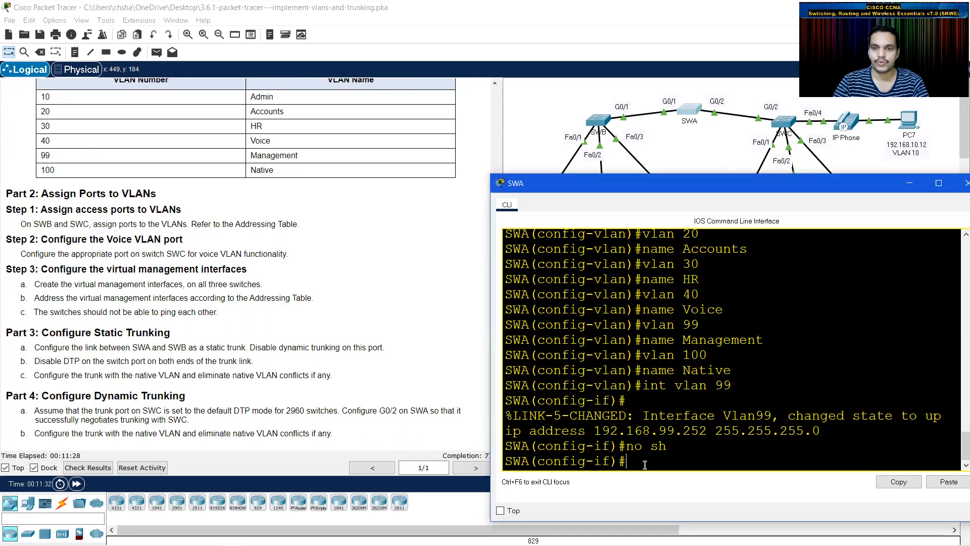
text(int g0/1)
key(Return)
text(switchmort)
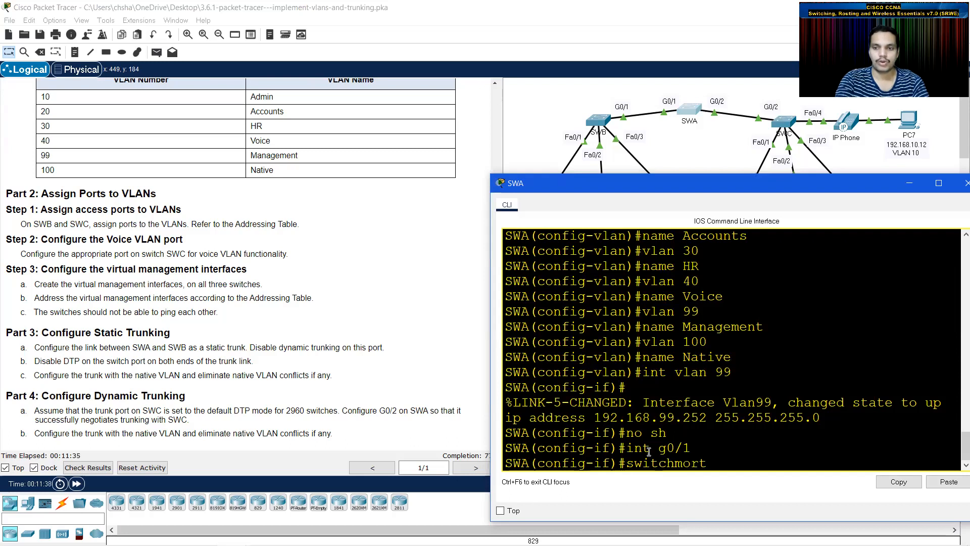
key(BackSpace)
text(p)
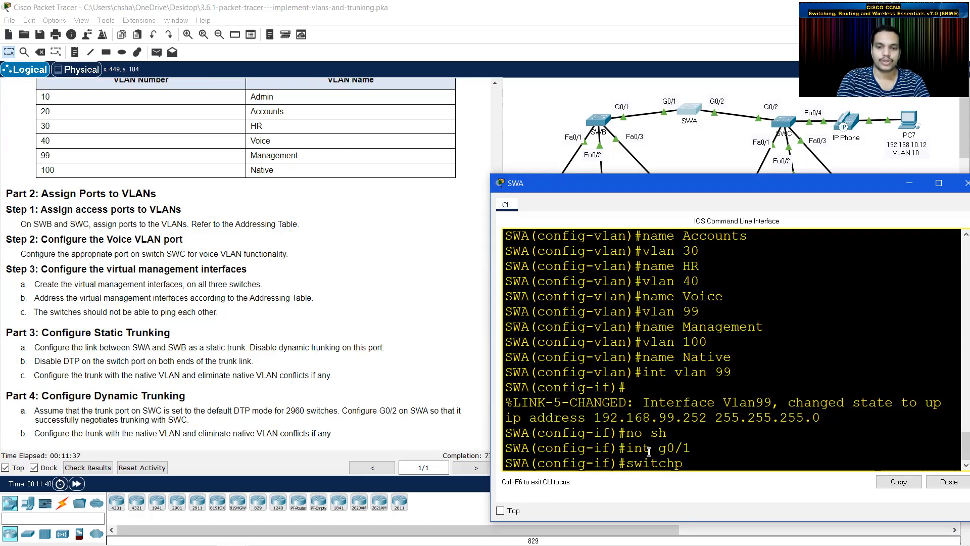
text(ort mode trunk)
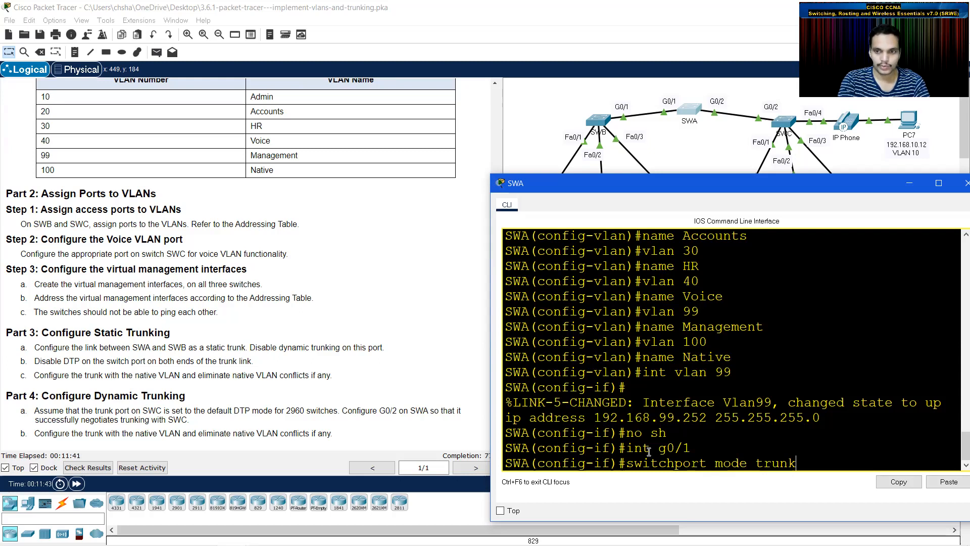
key(Return)
Disable DTP on SWA's g0/1 with switchport nonegotiate, set its trunk native VLAN to 100 and put the SWA console away.
text(switchport nonegotiate)
key(Return)
text(switchport)
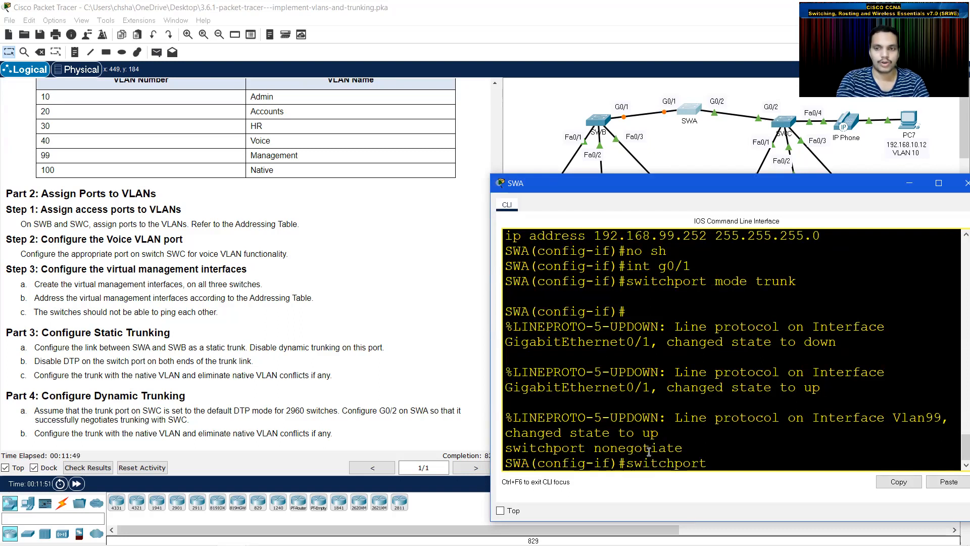
text( trunk)
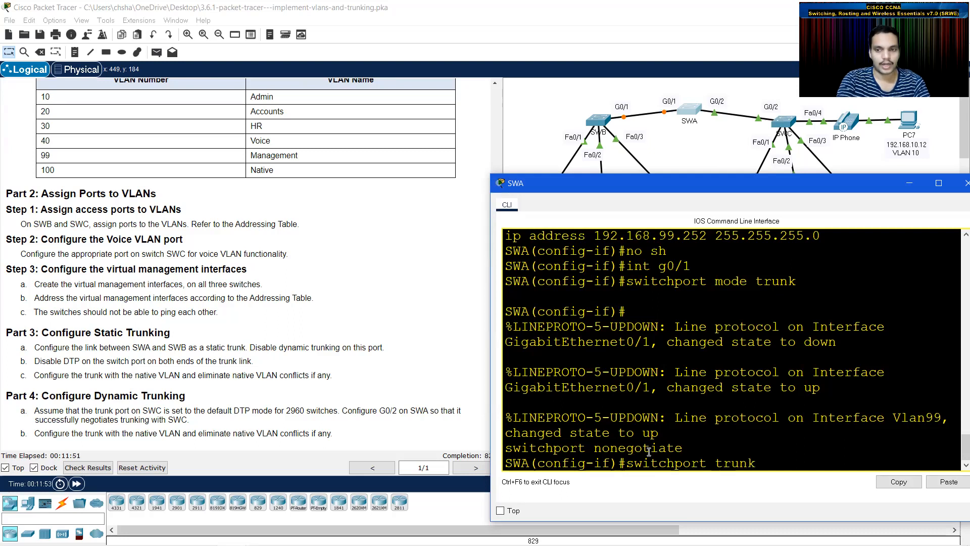
text( native vlan)
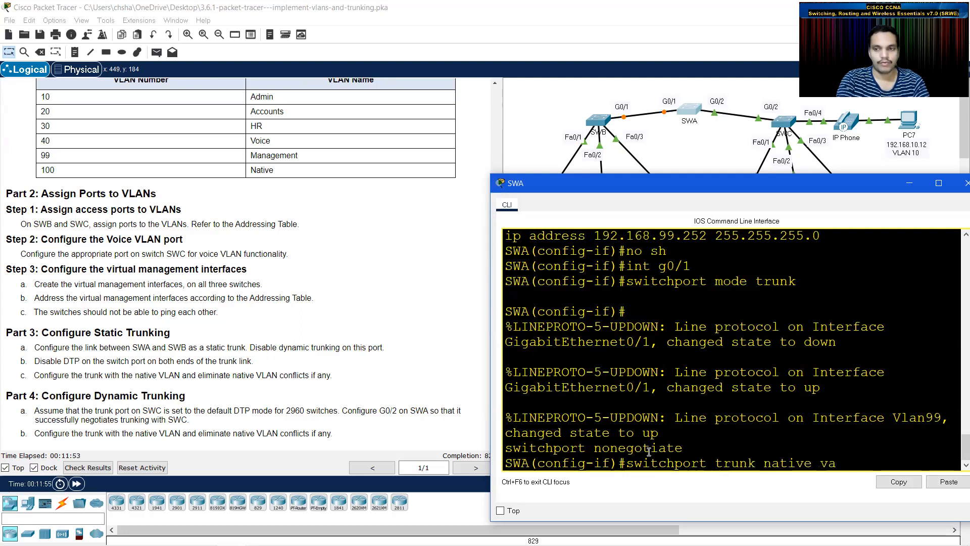
text( 1000)
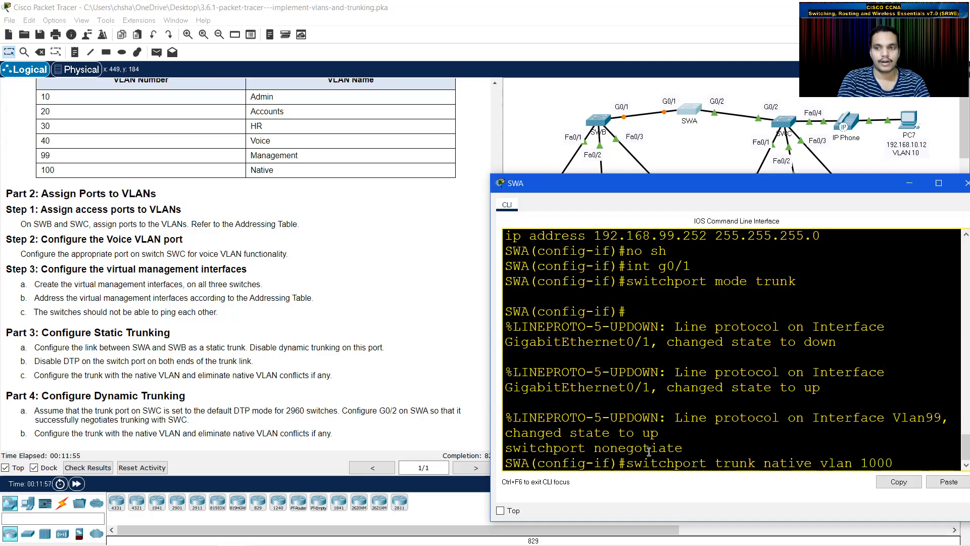
key(BackSpace)
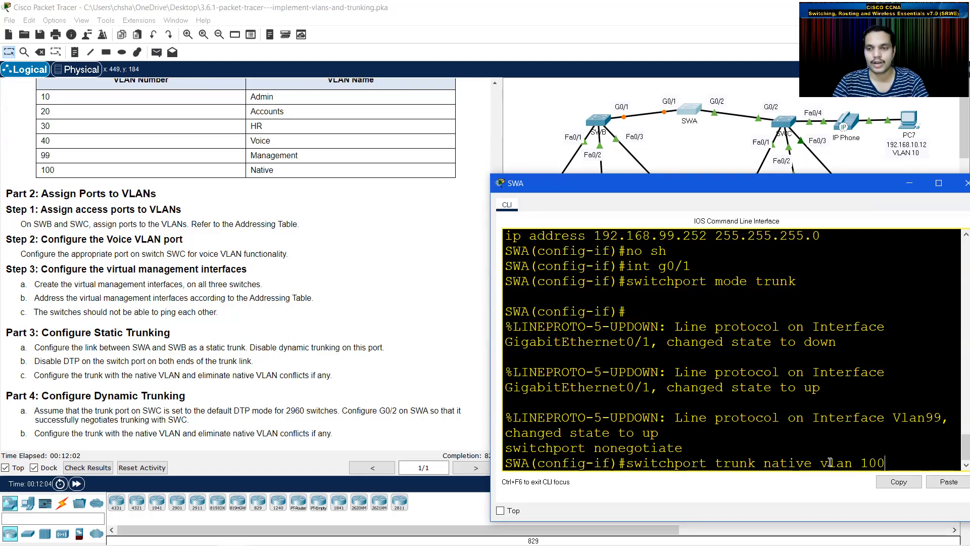
key(Return)
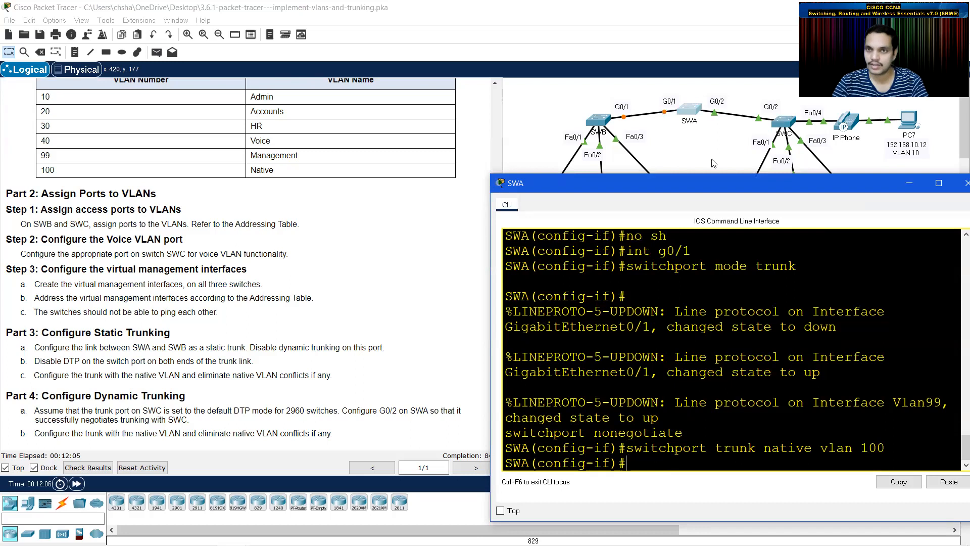
click(966, 183)
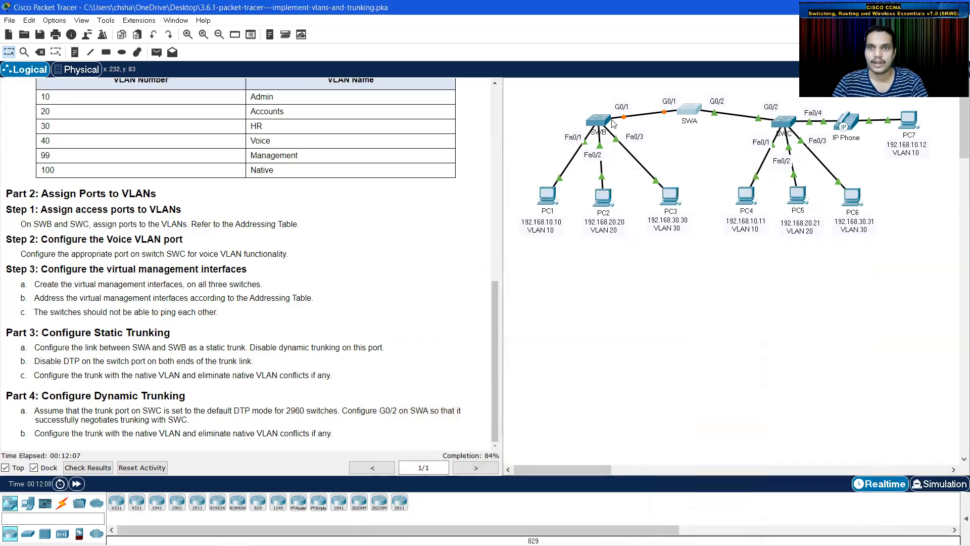
Open the SWB command line and set interface g0/1 to trunk mode with switchport mode trunk.
click(601, 121)
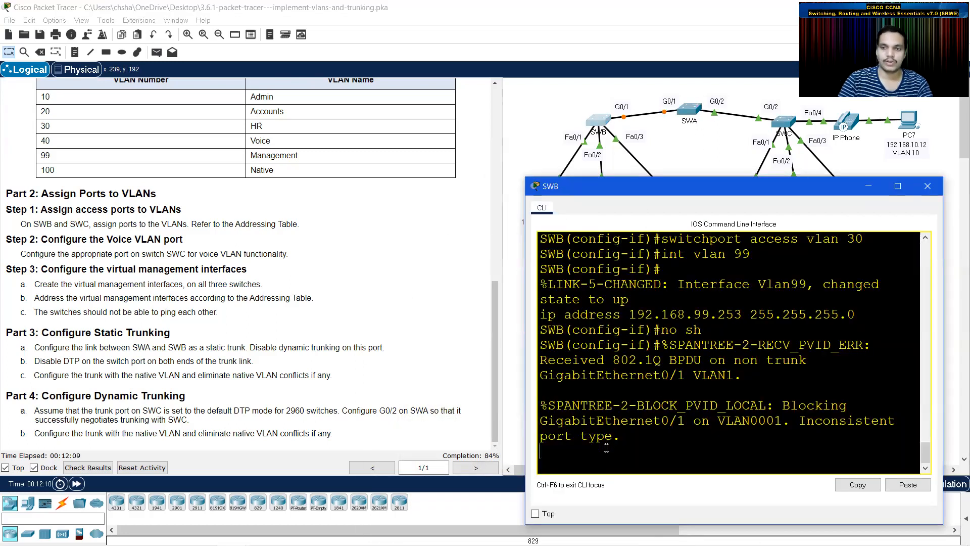
key(Return)
text(int )
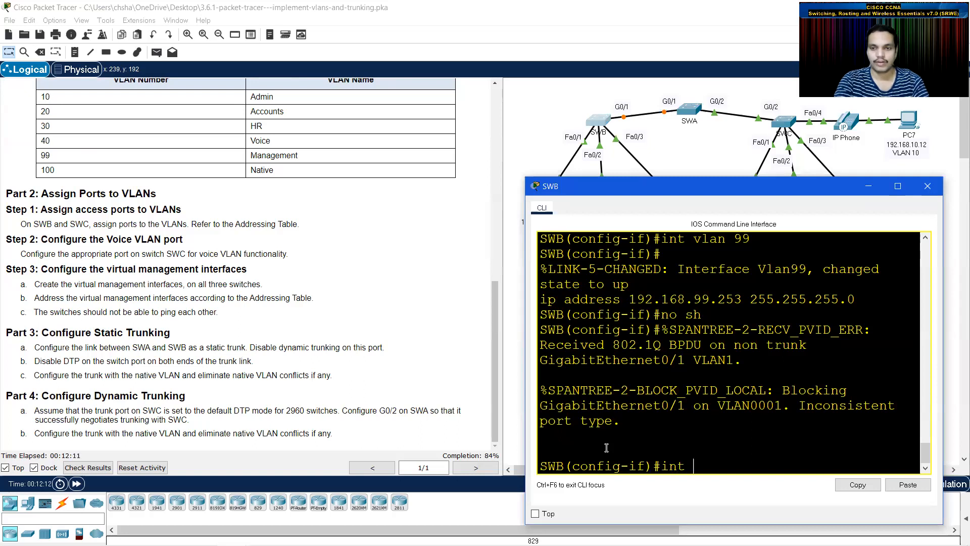
text(g0/1)
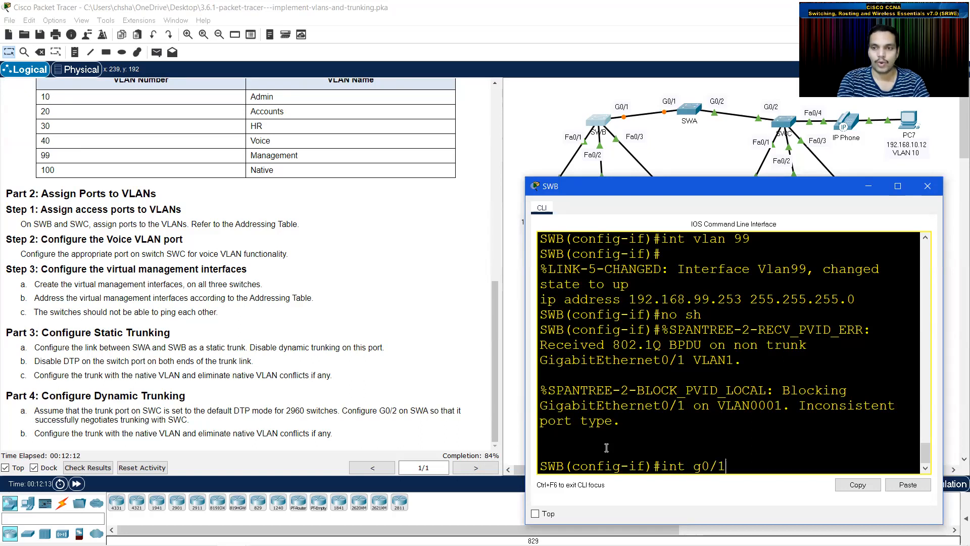
key(Return)
text(swit)
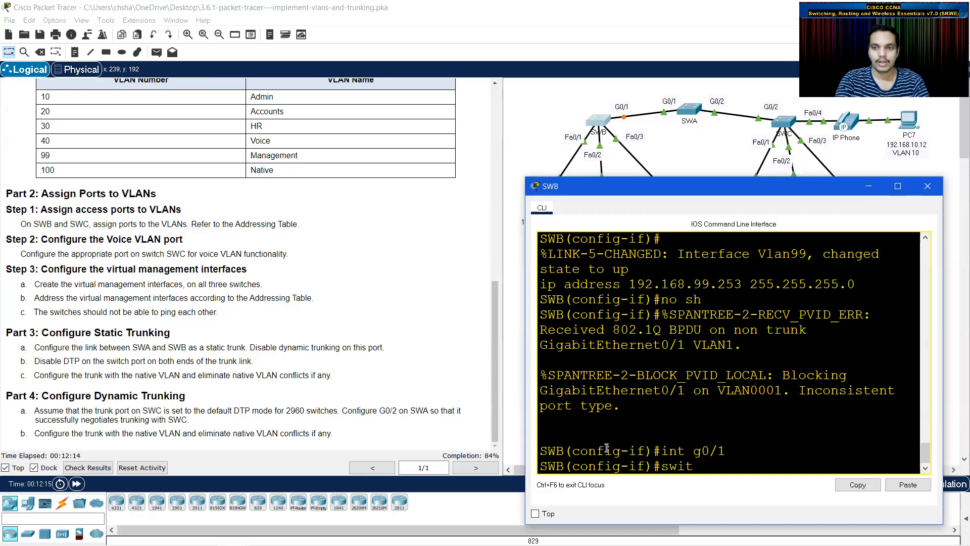
text(chport mode trunk)
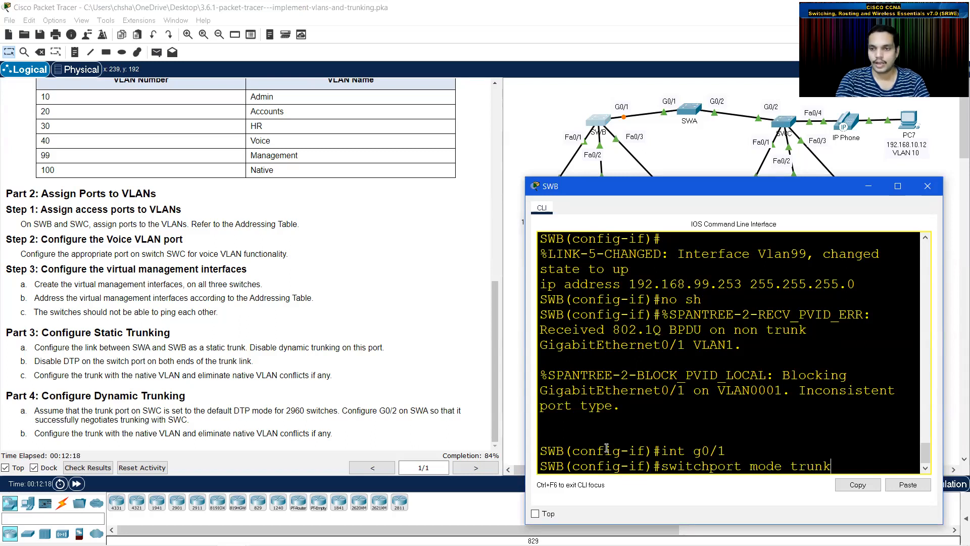
key(Return)
Disable dynamic trunking on SWB's g0/1 with switchport nonegotiate.
text(s)
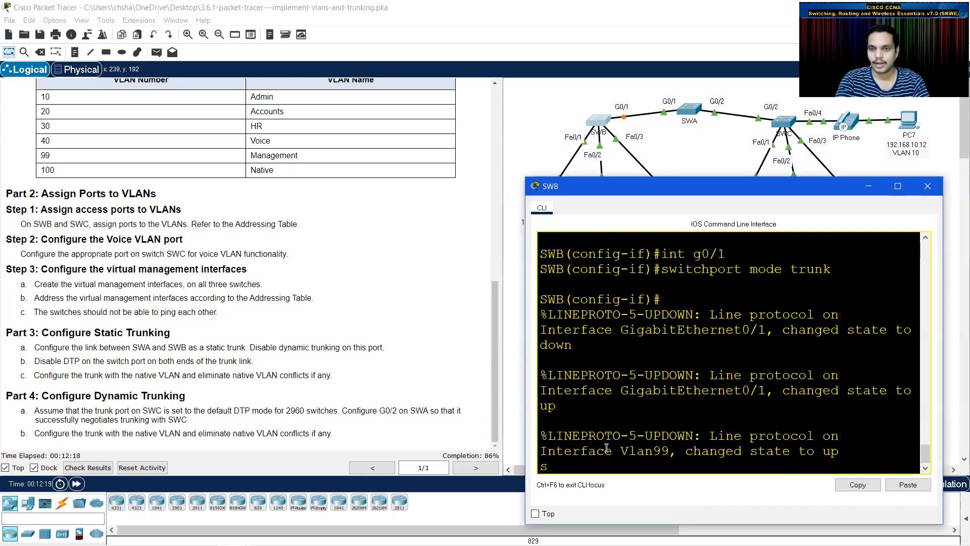
text(witchpo)
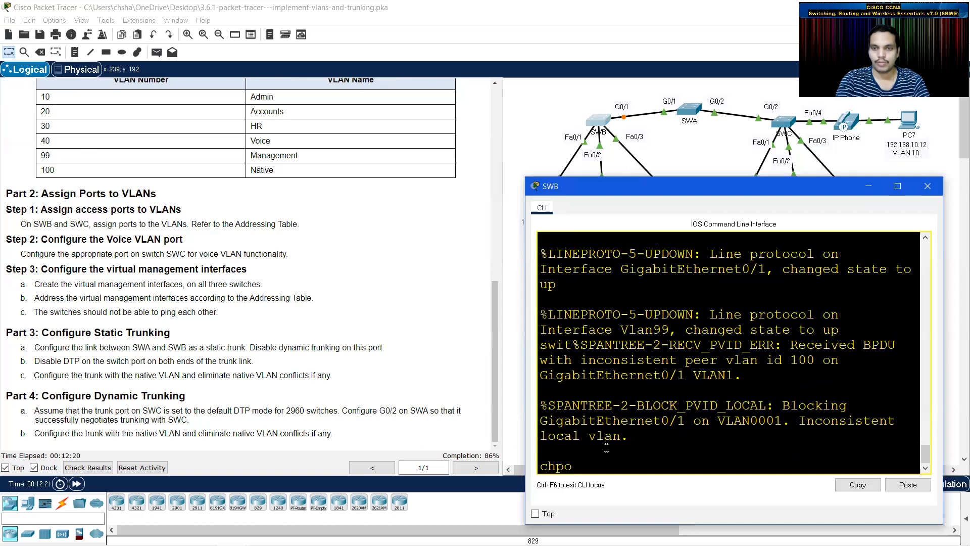
text(rt nonegotiate)
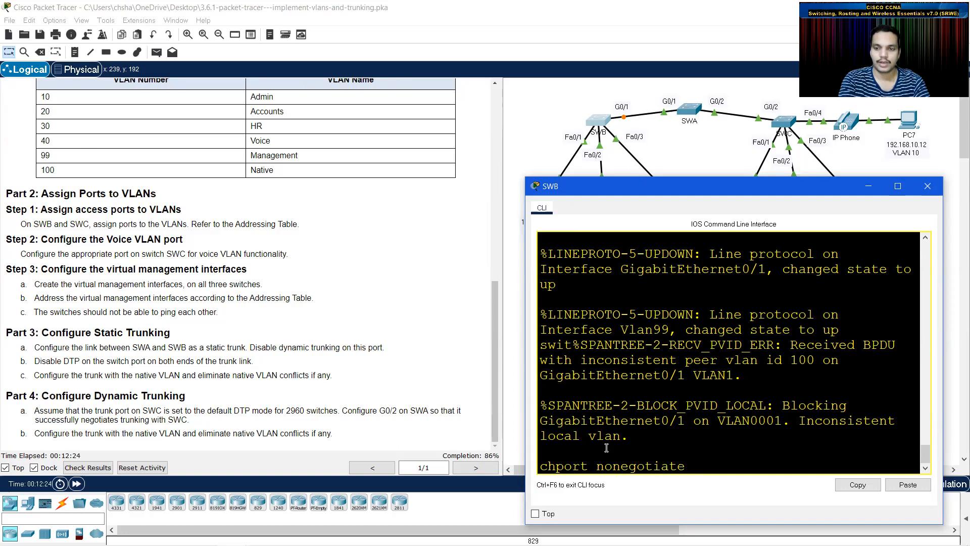
key(Return)
Set the native VLAN of SWB's g0/1 trunk to 100, check the console output and minimize the SWB console.
text(switchp)
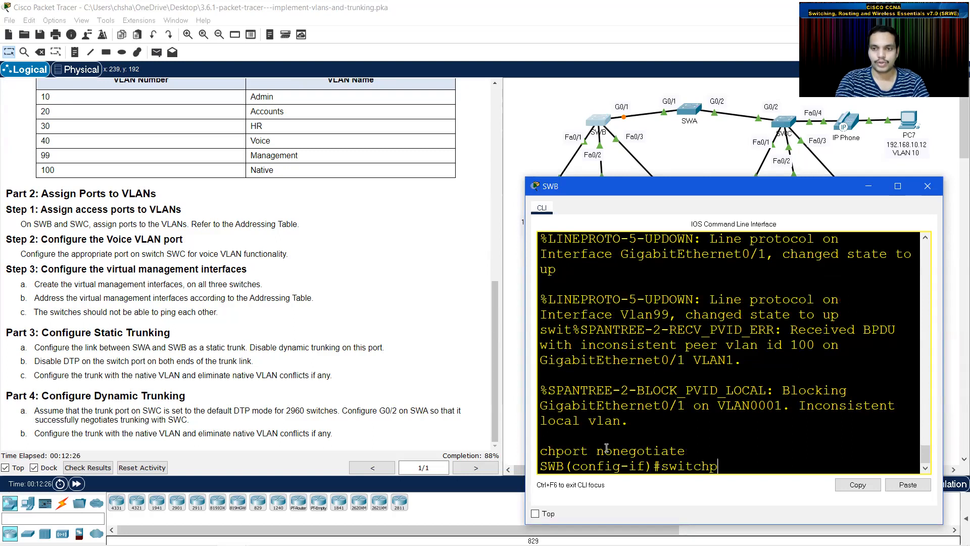
text(ort trunk )
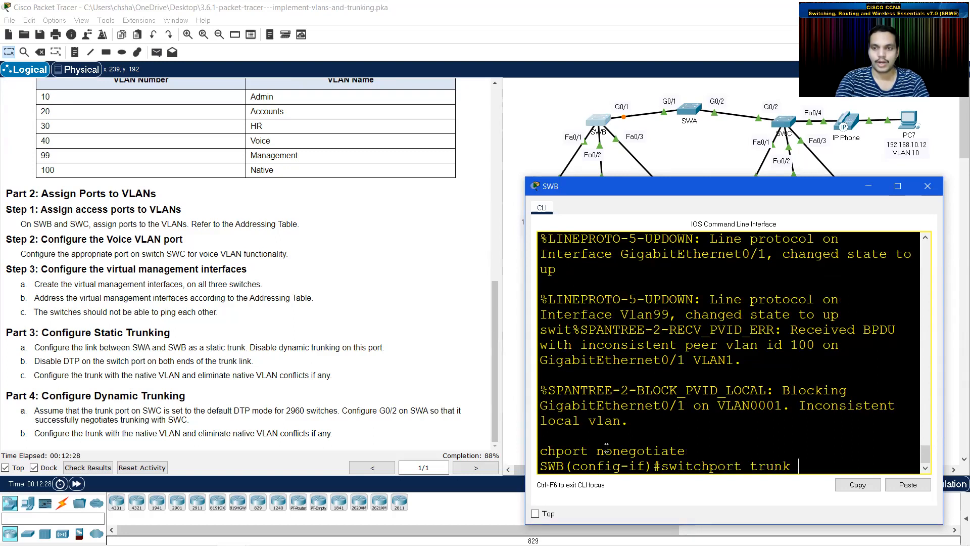
text(native llan 100)
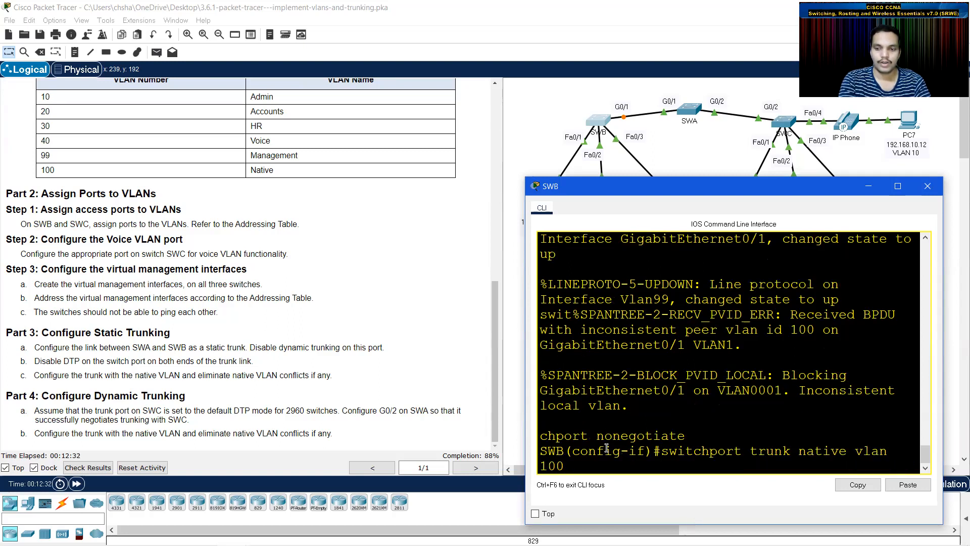
key(Return)
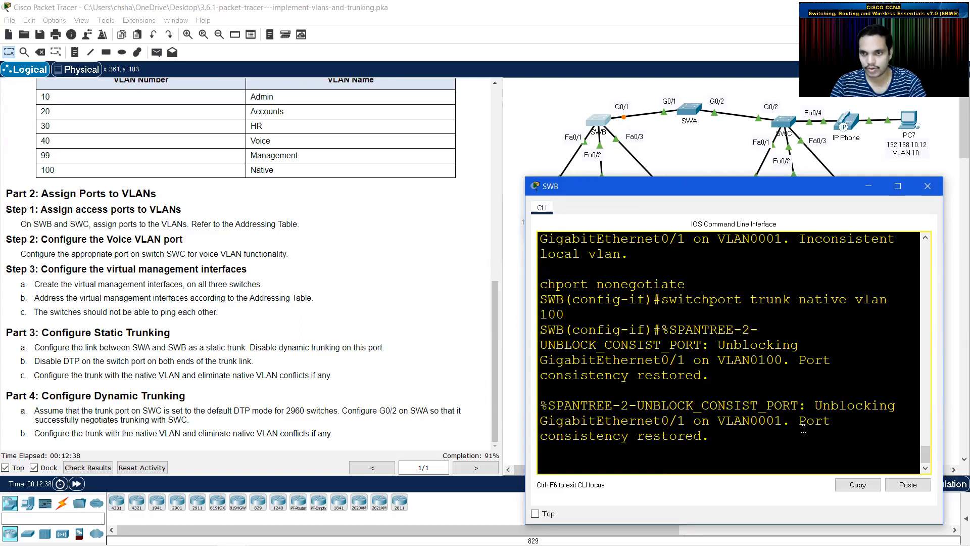
drag(798, 422, 826, 432)
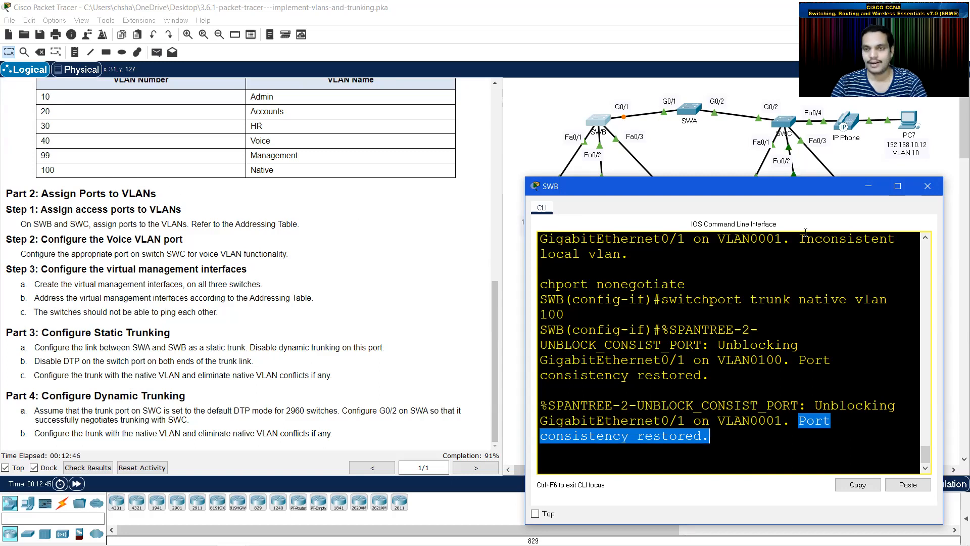
click(868, 186)
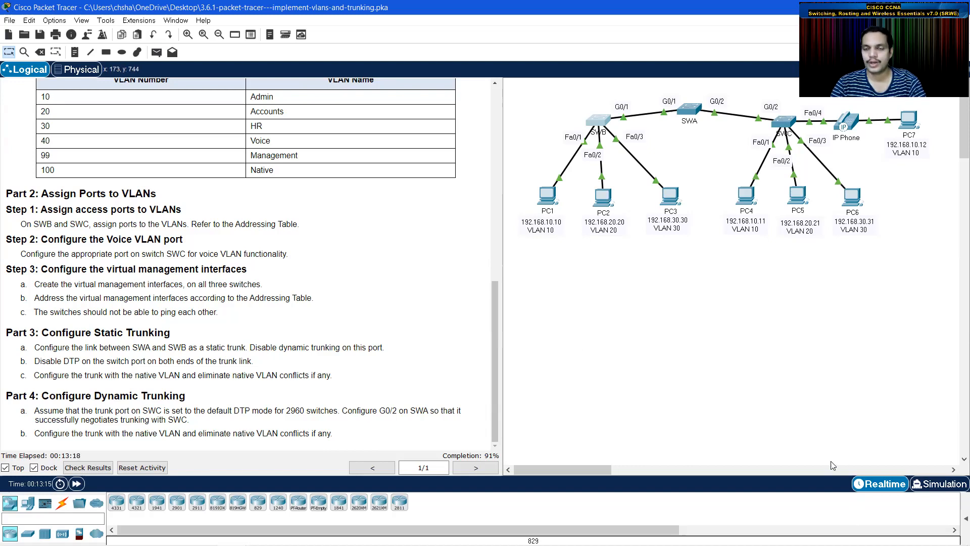
Open the SWA command line and set interface g0/2 to switchport mode dynamic desirable.
click(691, 111)
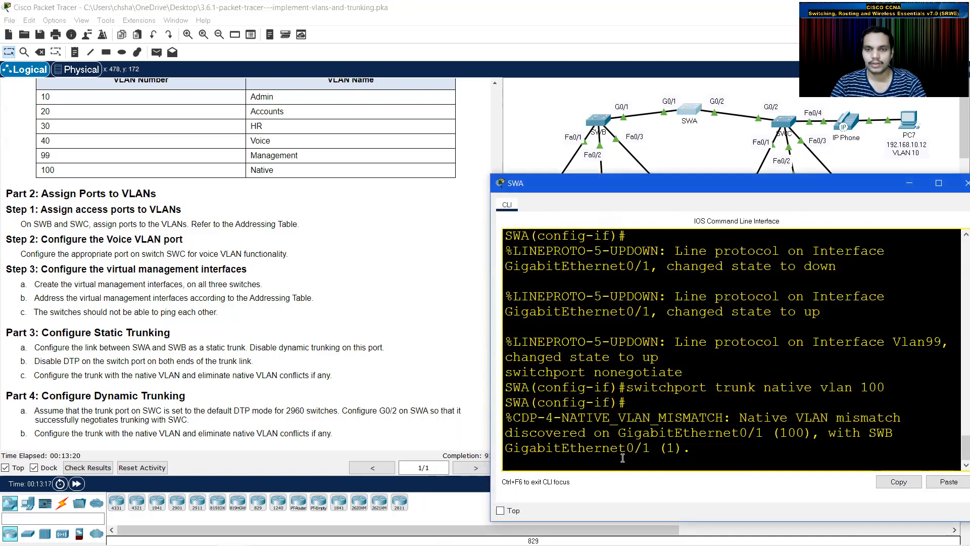
click(602, 456)
key(Return)
text(int g0/2)
key(Return)
text(switchport mode dynamic desirable)
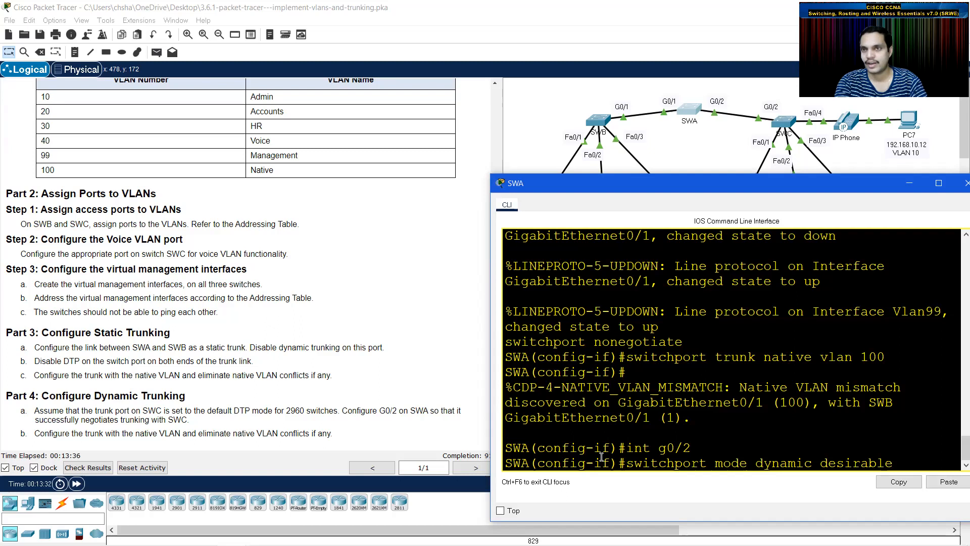
key(Return)
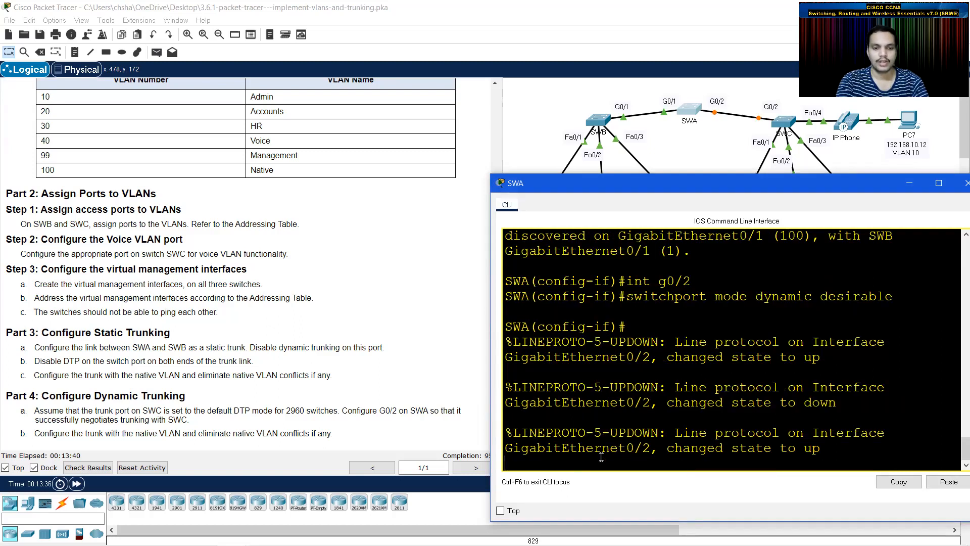
Set the trunk native VLAN of SWA's g0/2 to 100 and put the SWA console away.
text(switchpo)
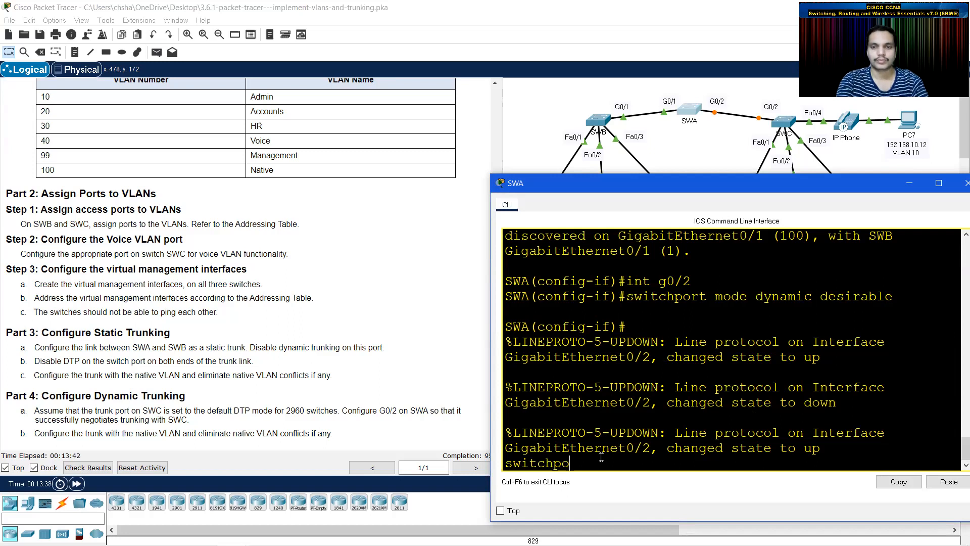
text(rt trunk)
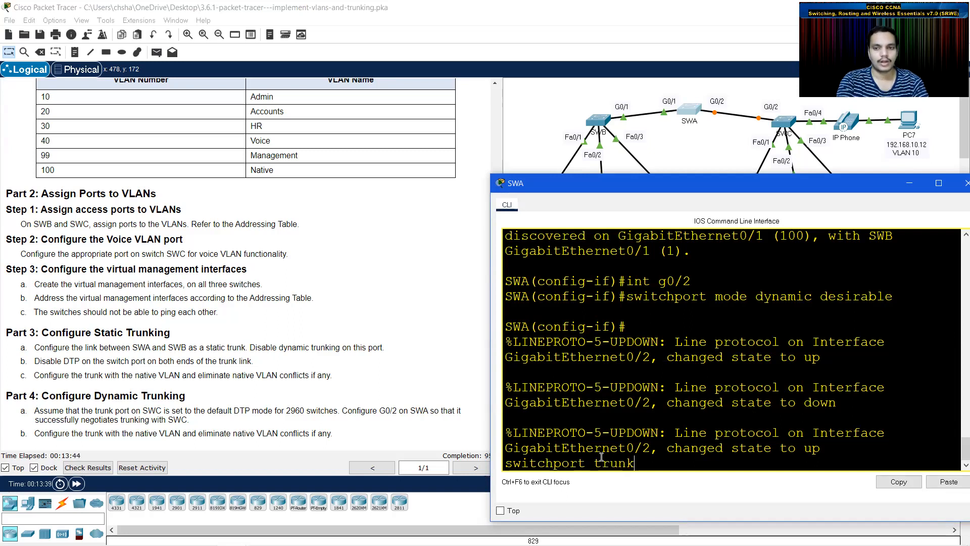
text( native vlan 100)
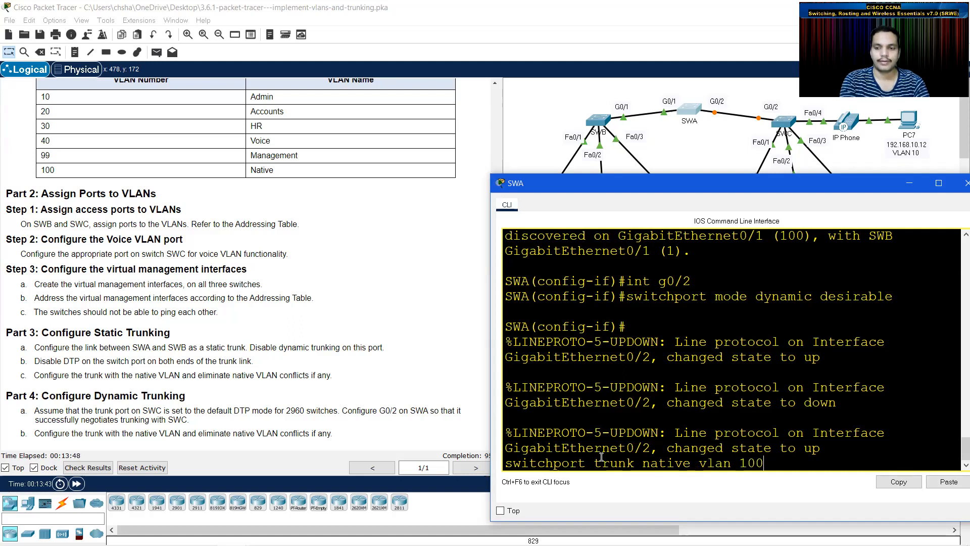
key(Return)
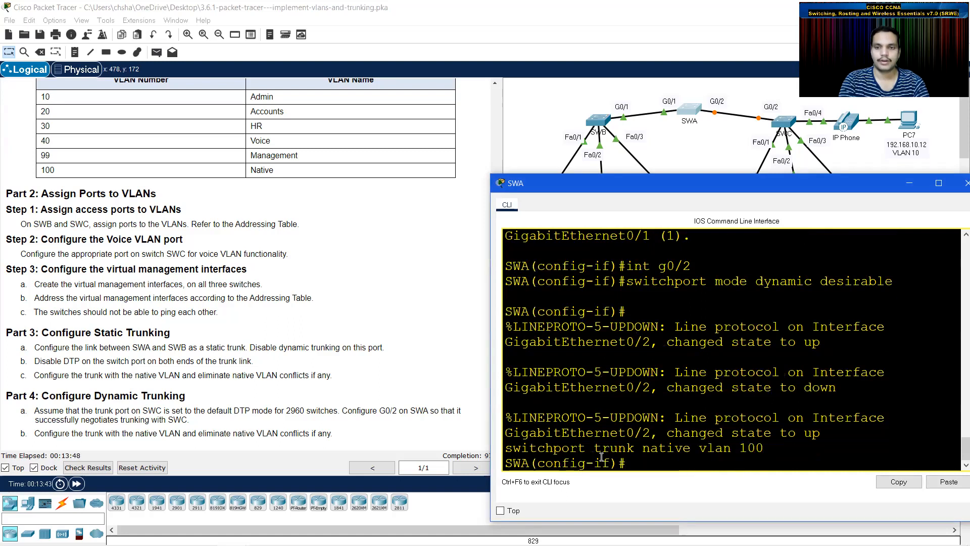
click(966, 183)
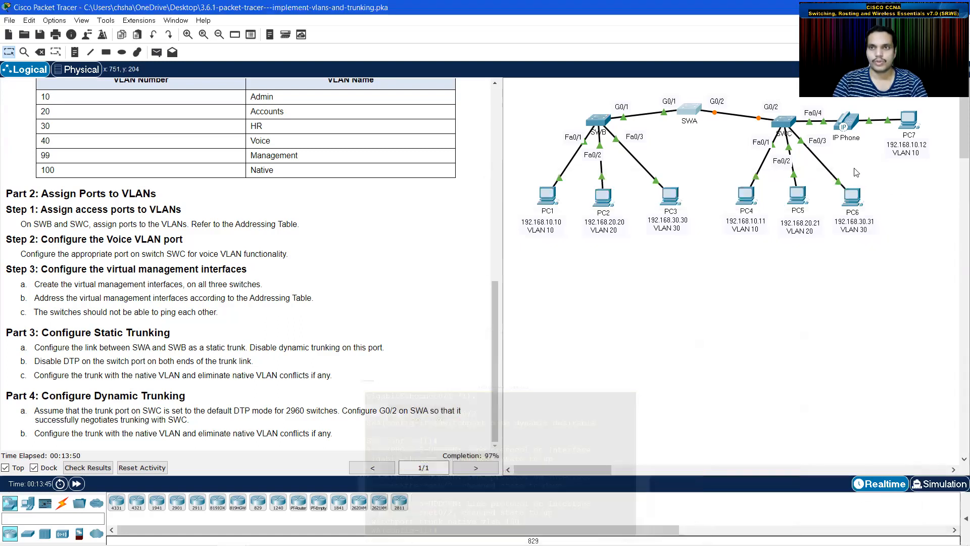
Open the SWC command line, set the trunk native VLAN of interface g0/2 to 100, and minimize the console.
click(786, 123)
click(605, 386)
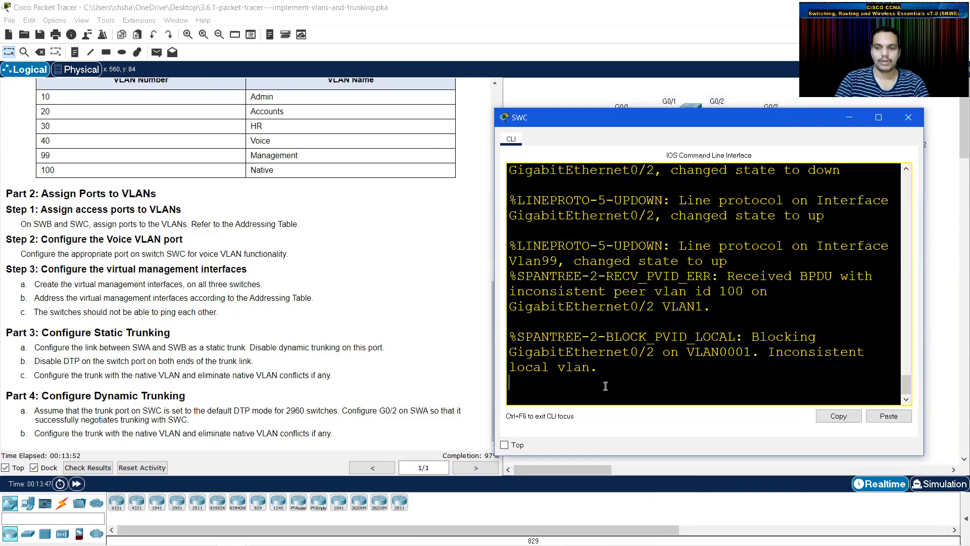
key(Return)
text(int go)
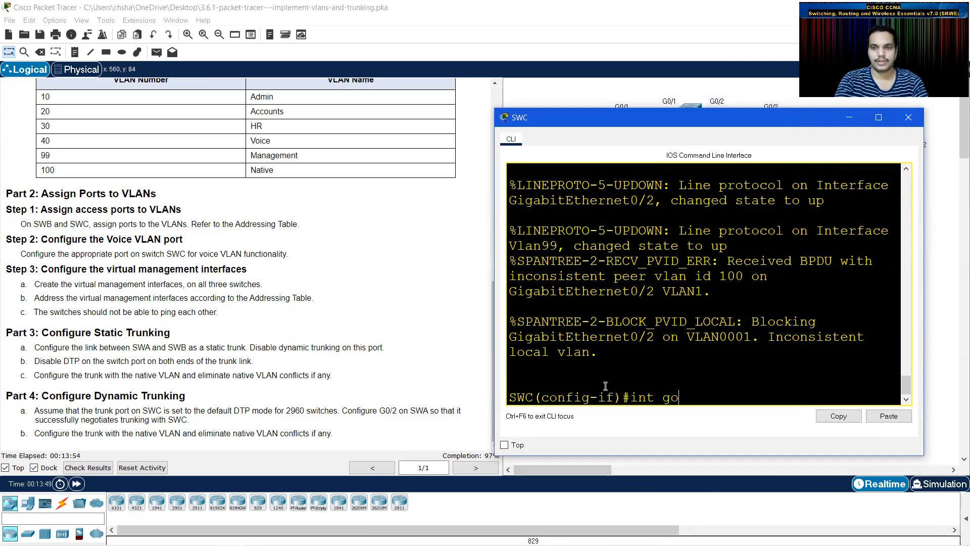
text(/2)
key(BackSpace)
key(BackSpace)
key(BackSpace)
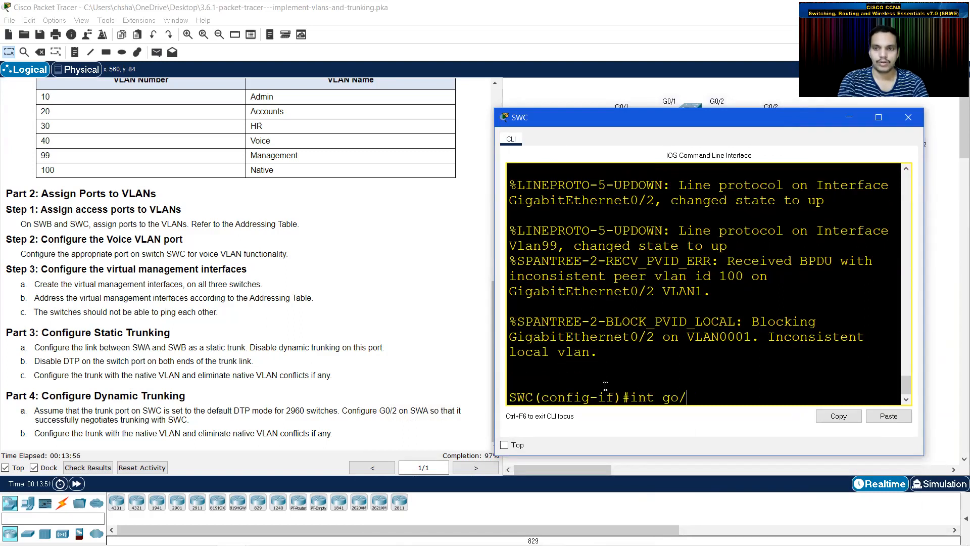
text(0/2)
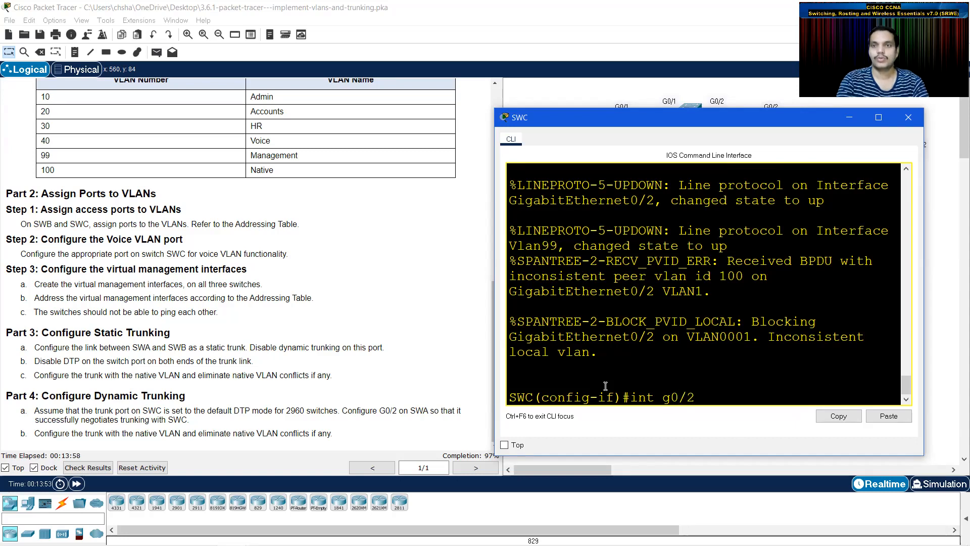
key(Return)
text(switch)
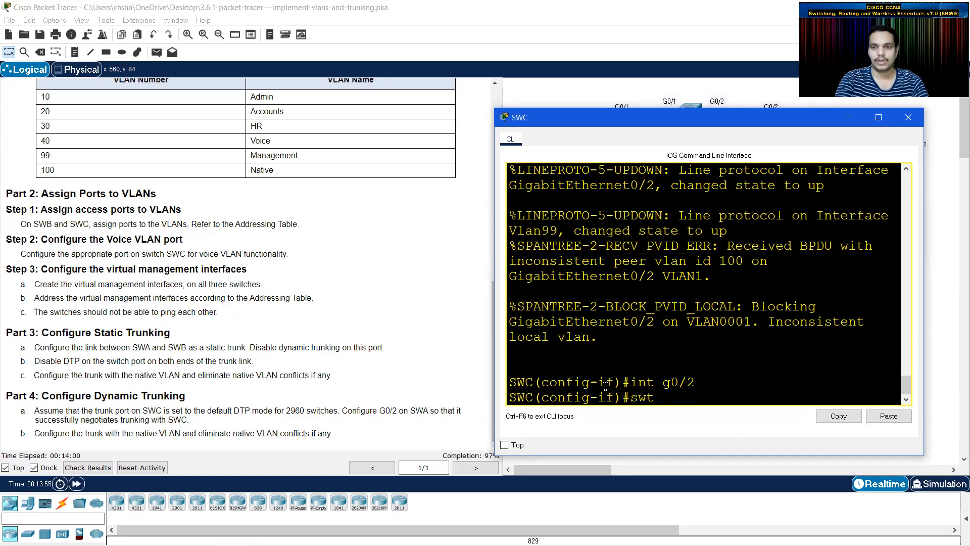
text(por)
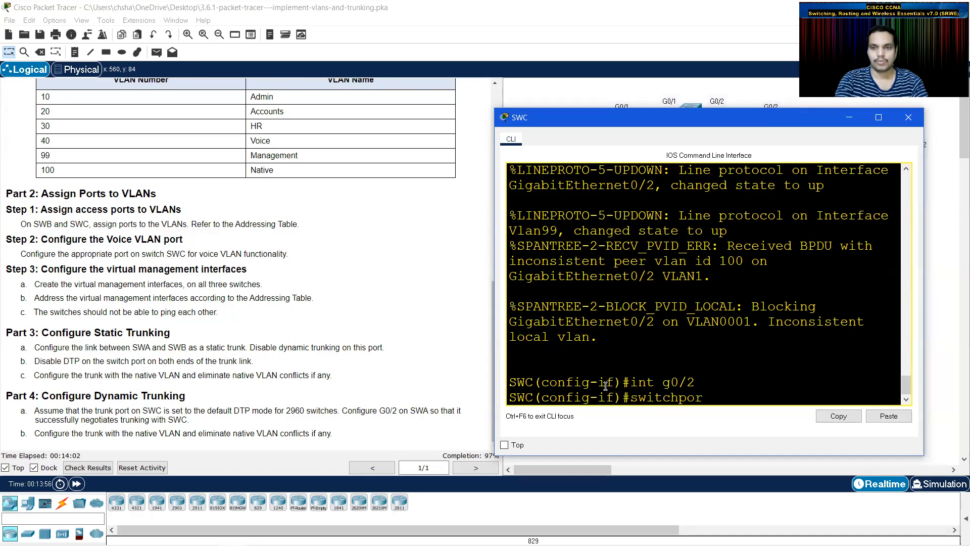
text(t trunk nat)
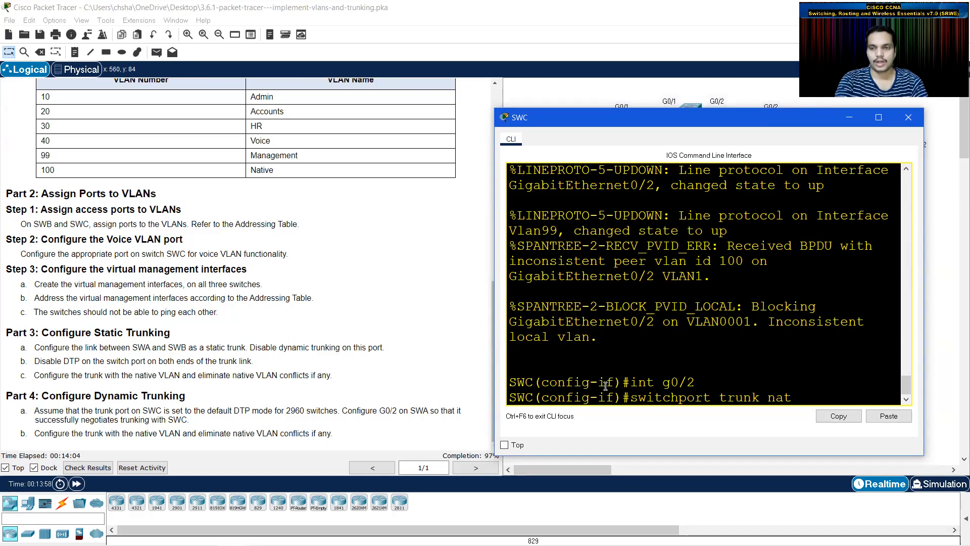
text(ive vlan 100)
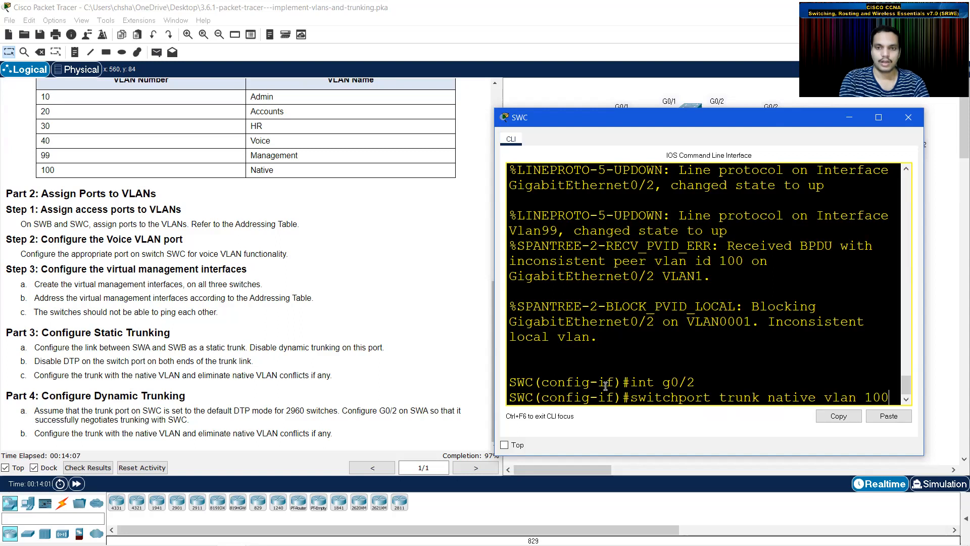
key(Return)
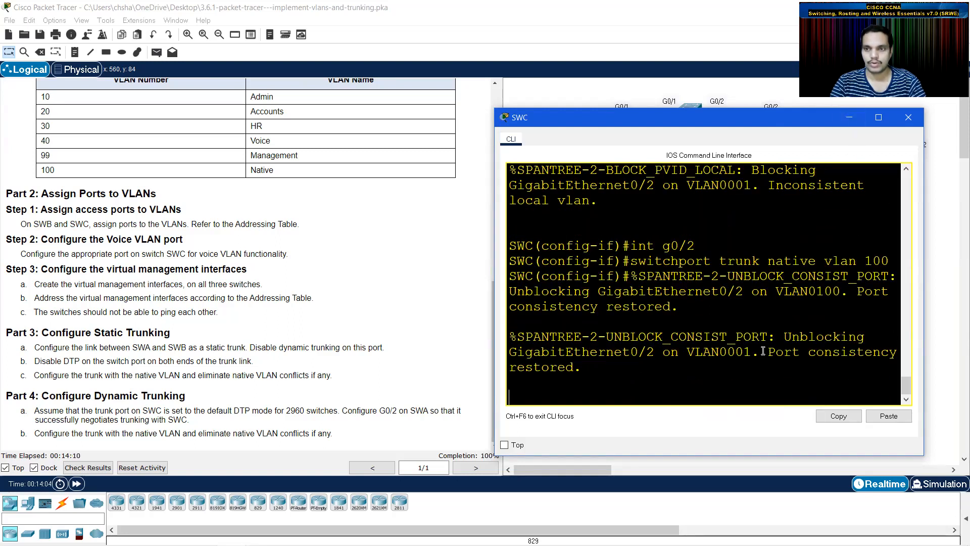
drag(770, 354, 773, 371)
click(842, 119)
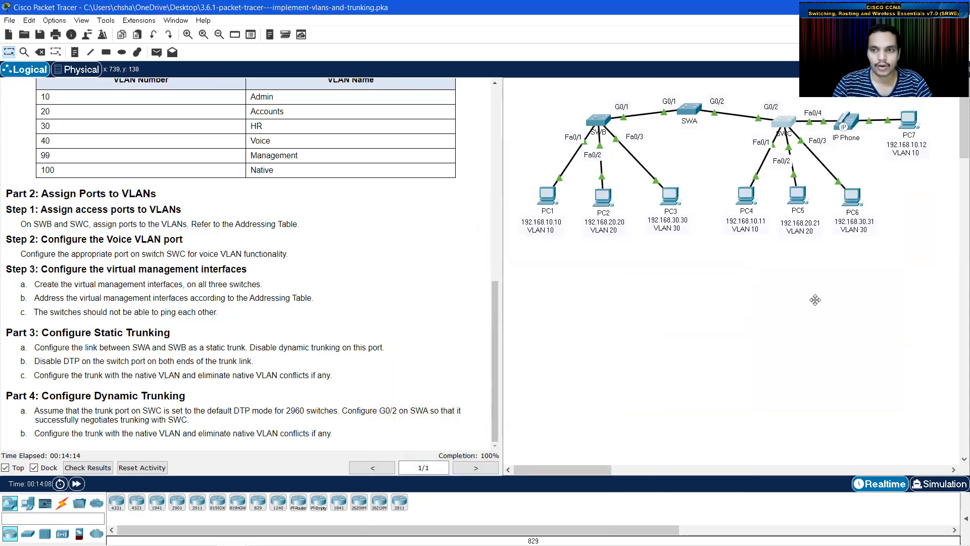
drag(873, 422, 886, 444)
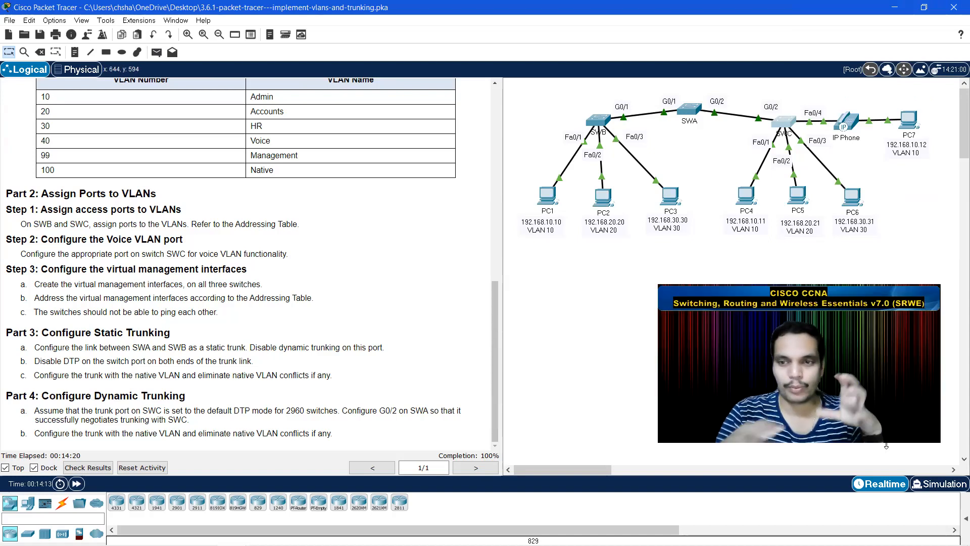